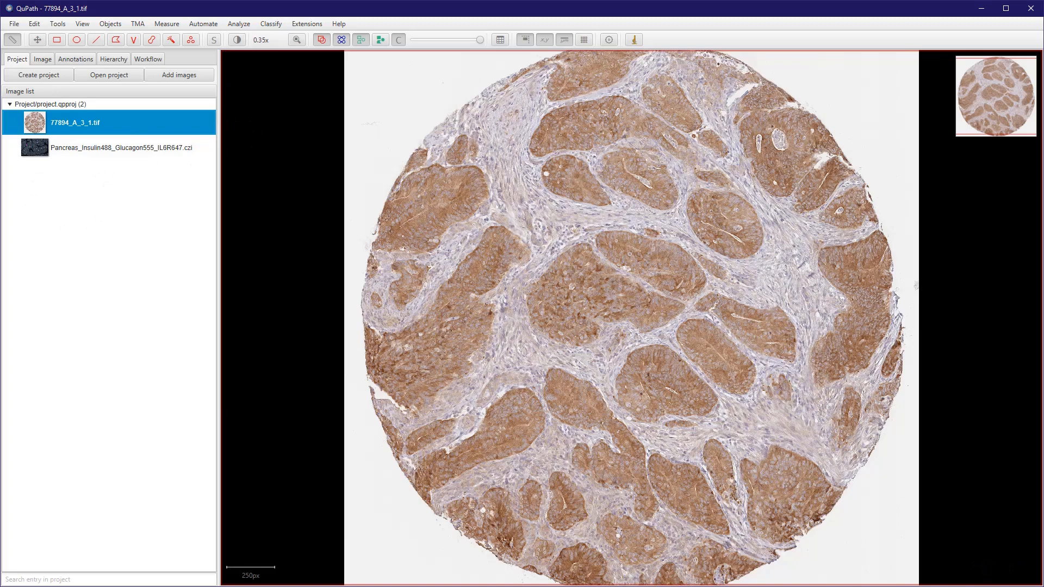
Examine the brown-stained tissue core in 77894_A_3_1.tif up close at its edge and as an overview, with the annotation classes shown.
{"action": "mouse_move", "coordinate": [80, 149]}
{"action": "scroll", "coordinate": [356, 271], "scroll_direction": "down", "scroll_amount": 2}
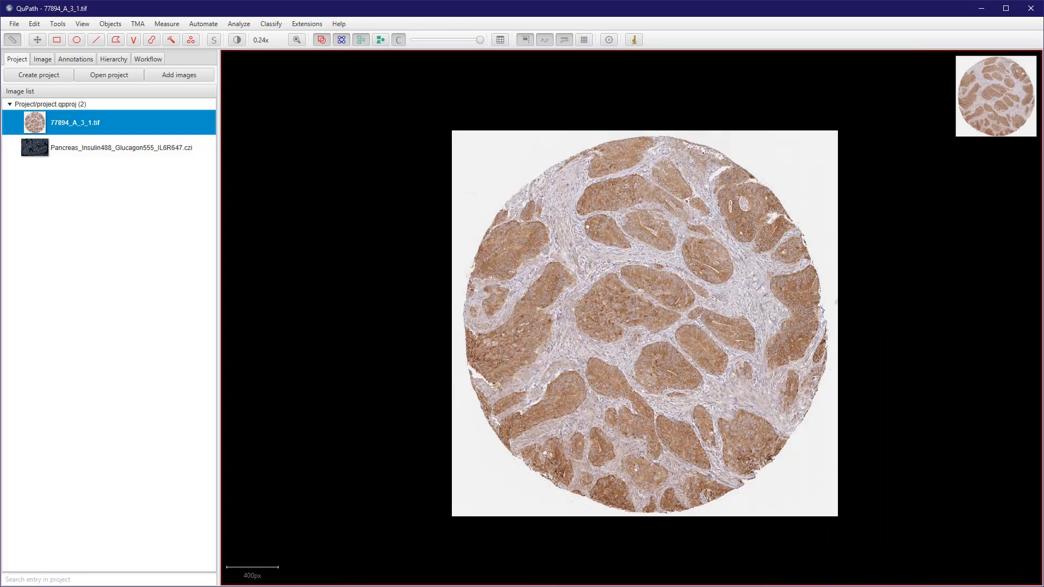
{"action": "left_click", "coordinate": [76, 59]}
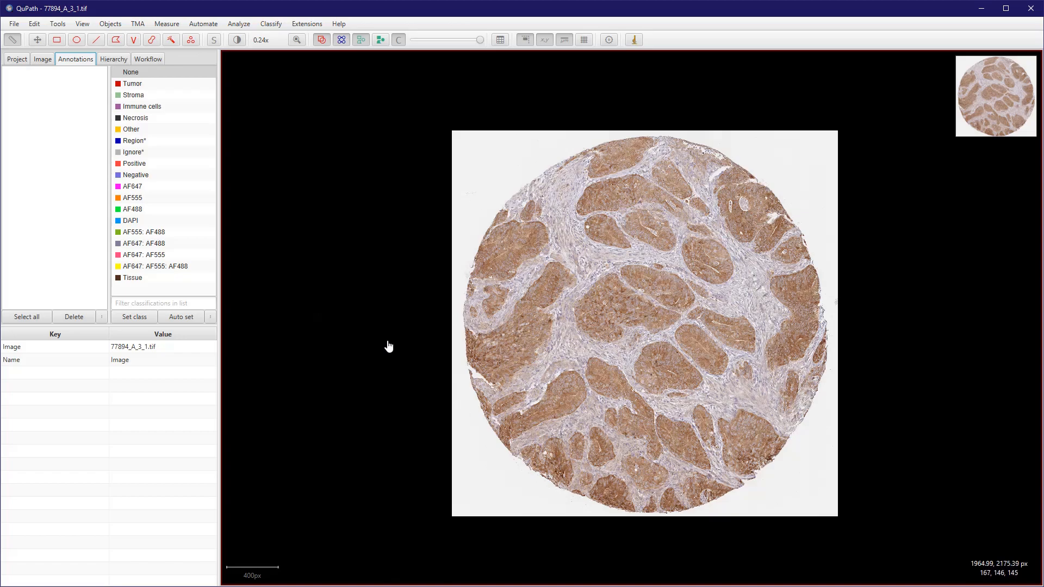
{"action": "scroll", "coordinate": [388, 347], "scroll_direction": "up", "scroll_amount": 3}
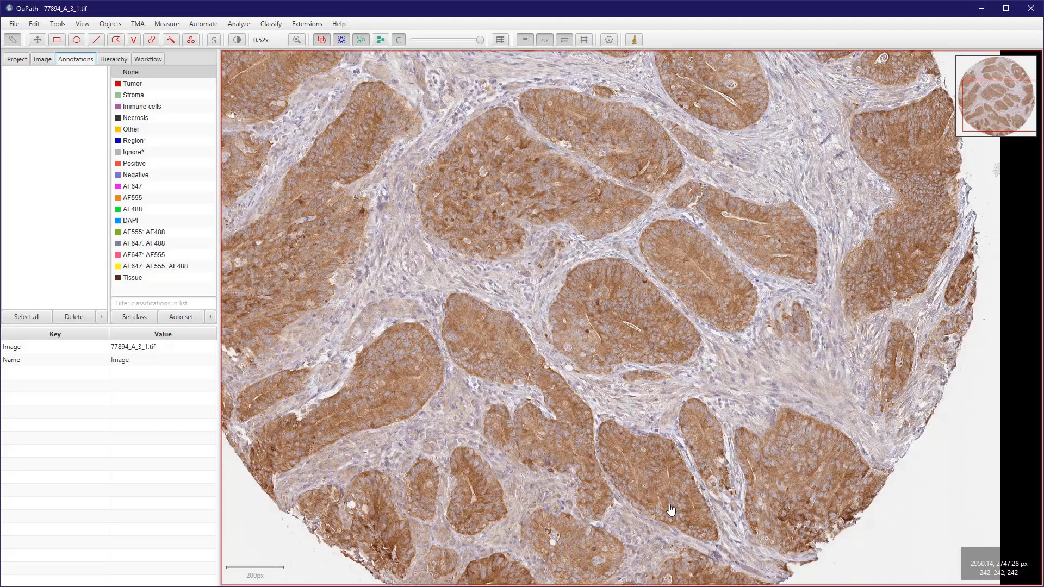
{"action": "scroll", "coordinate": [672, 509], "scroll_direction": "up", "scroll_amount": 3}
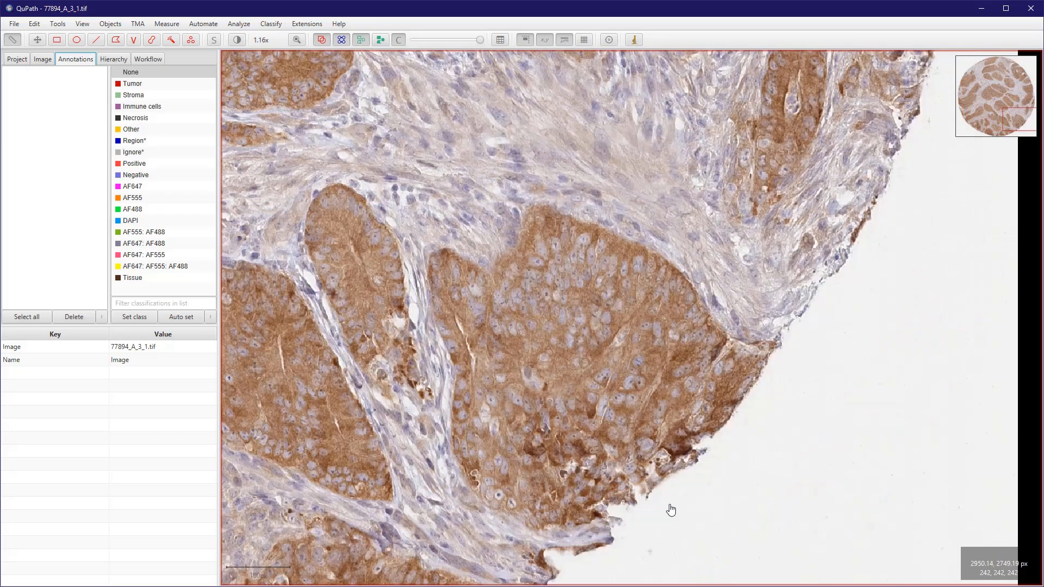
{"action": "scroll", "coordinate": [672, 510], "scroll_direction": "up", "scroll_amount": 2}
{"action": "scroll", "coordinate": [672, 510], "scroll_direction": "down", "scroll_amount": 5}
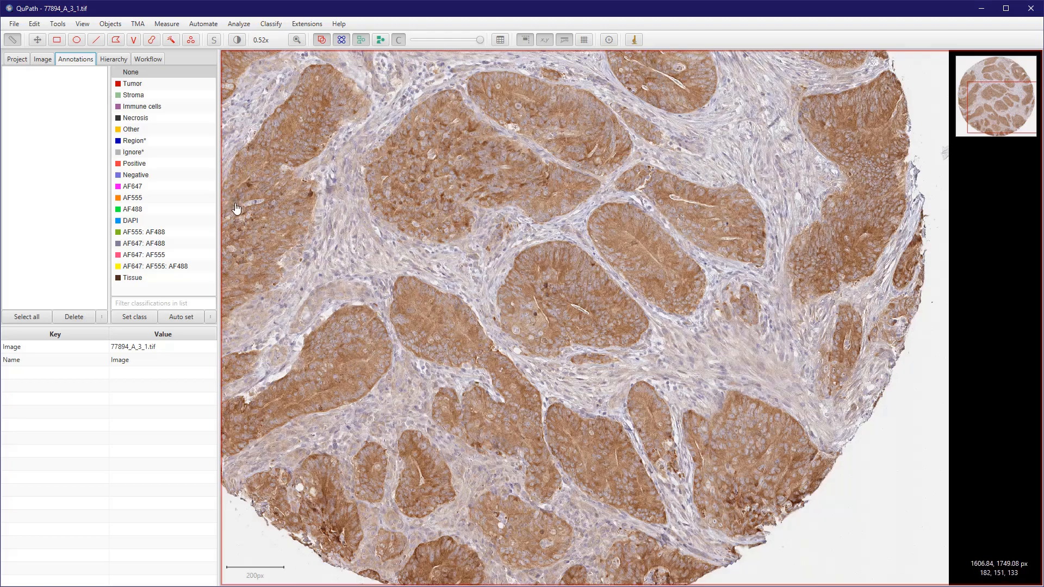
{"action": "scroll", "coordinate": [206, 259], "scroll_direction": "down", "scroll_amount": 1}
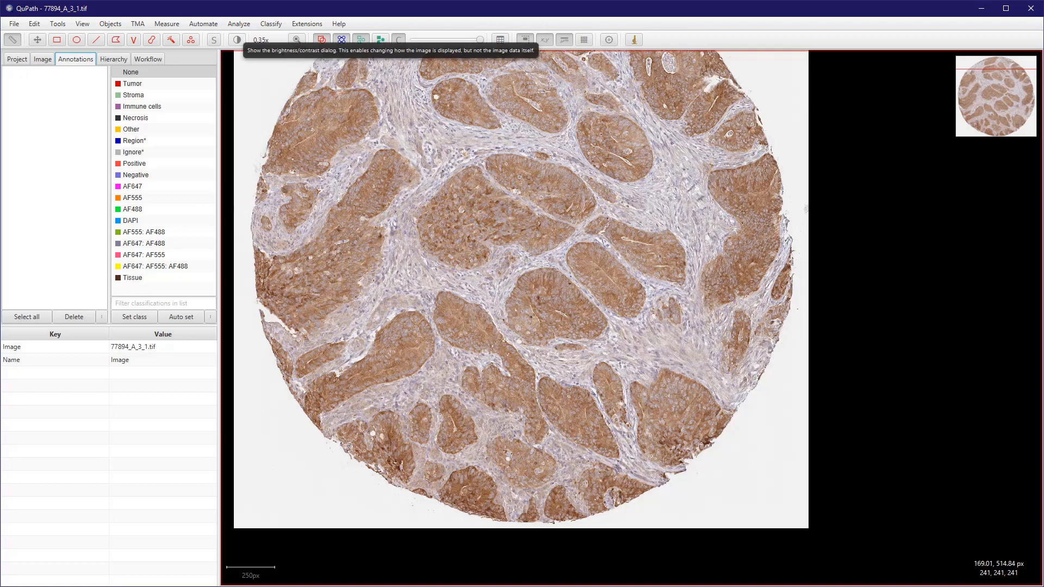
Display only the Hematoxylin channel with its maximum display value set to 0.43, keeping the settings window clear of the tissue.
{"action": "left_click", "coordinate": [237, 40]}
{"action": "left_click_drag", "start_coordinate": [366, 92], "coordinate": [355, 160]}
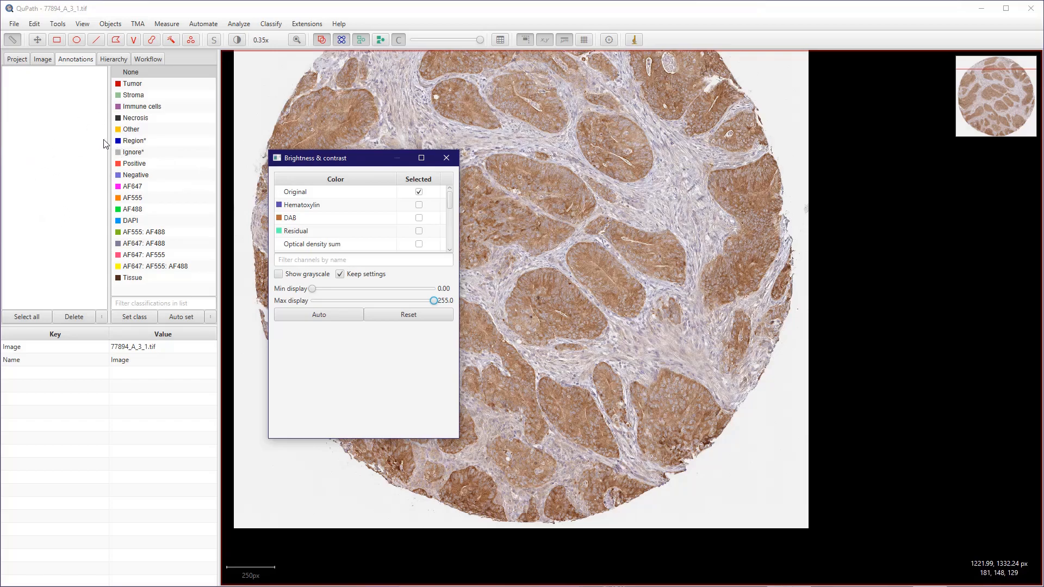
{"action": "left_click", "coordinate": [419, 206]}
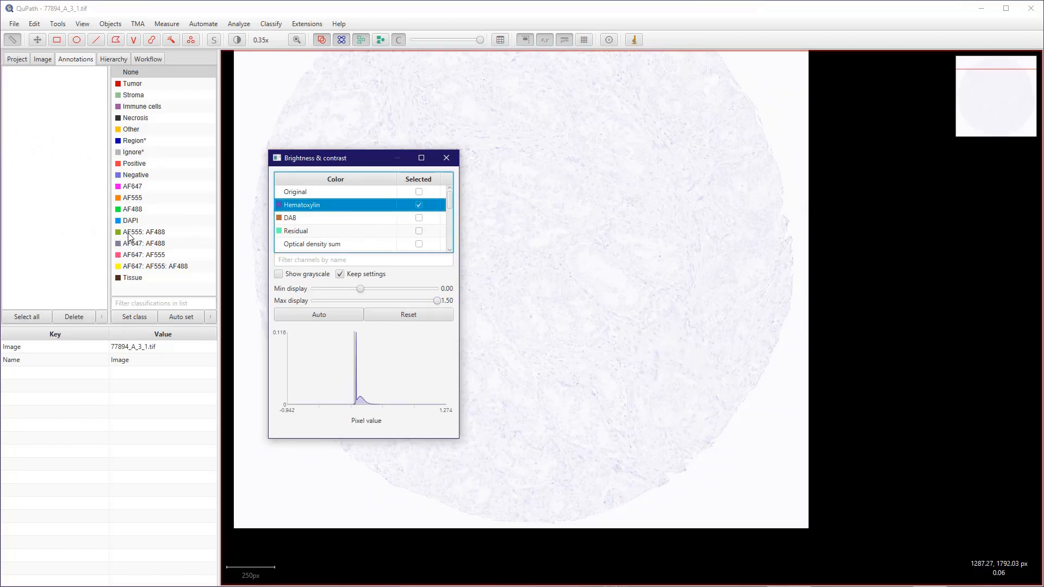
{"action": "left_click_drag", "start_coordinate": [437, 300], "coordinate": [382, 301]}
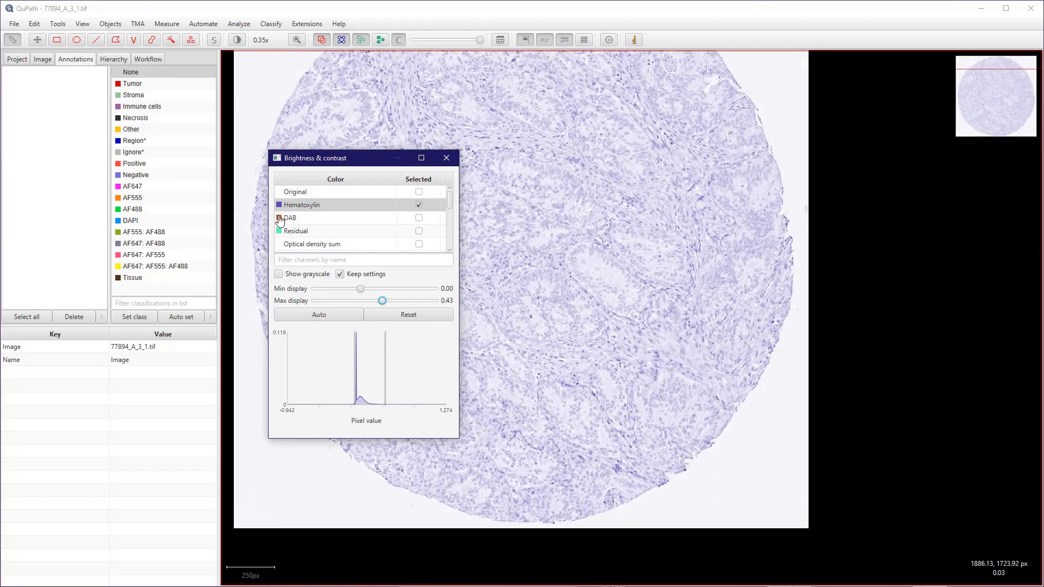
{"action": "scroll", "coordinate": [597, 237], "scroll_direction": "down", "scroll_amount": 1}
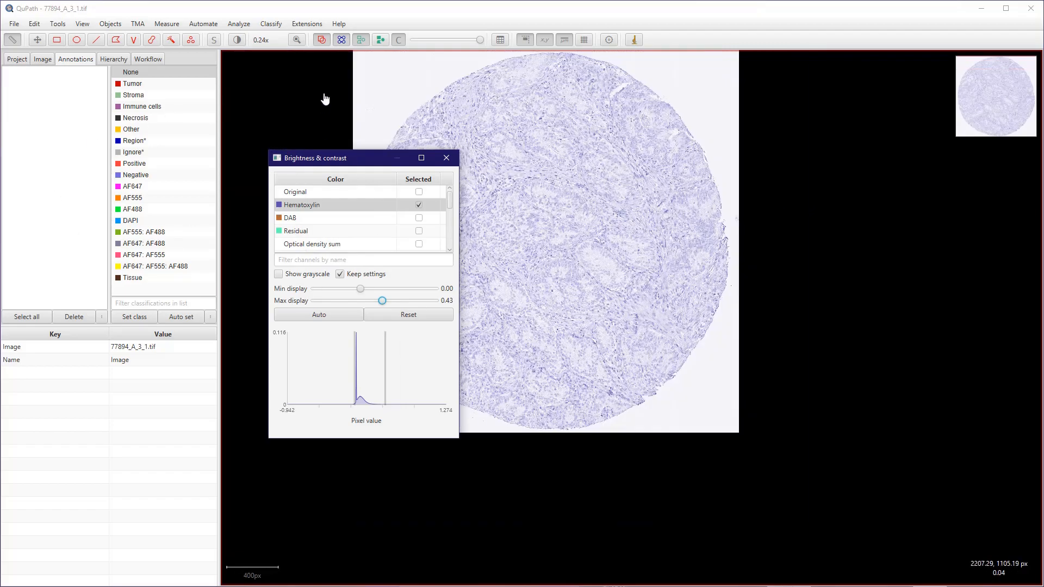
{"action": "left_click_drag", "start_coordinate": [354, 161], "coordinate": [238, 149]}
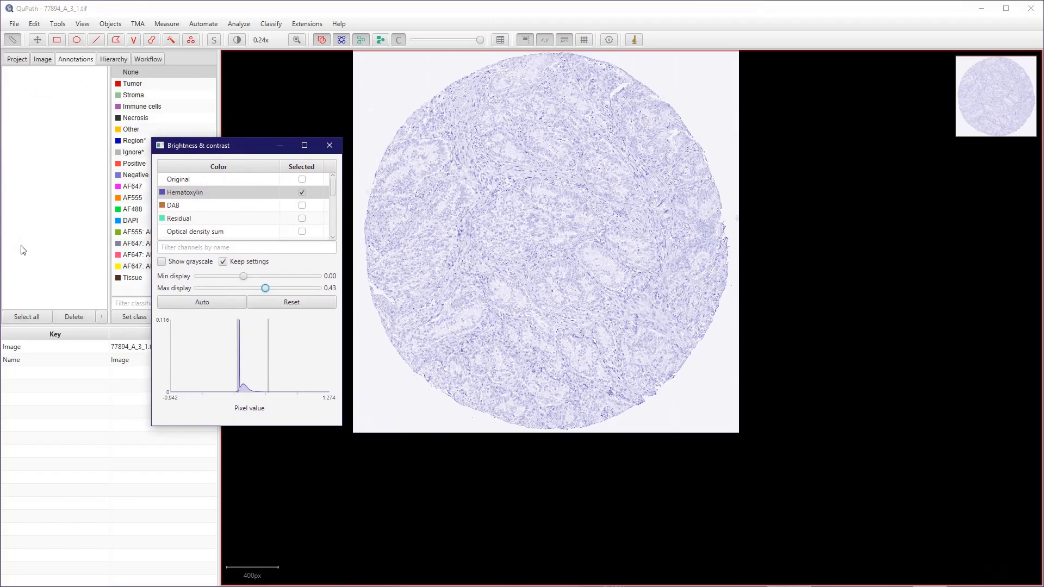
Inspect the hematoxylin-stained nuclei near the core's edge, then close the brightness and contrast settings.
{"action": "scroll", "coordinate": [635, 345], "scroll_direction": "up", "scroll_amount": 2}
{"action": "scroll", "coordinate": [390, 364], "scroll_direction": "up", "scroll_amount": 1}
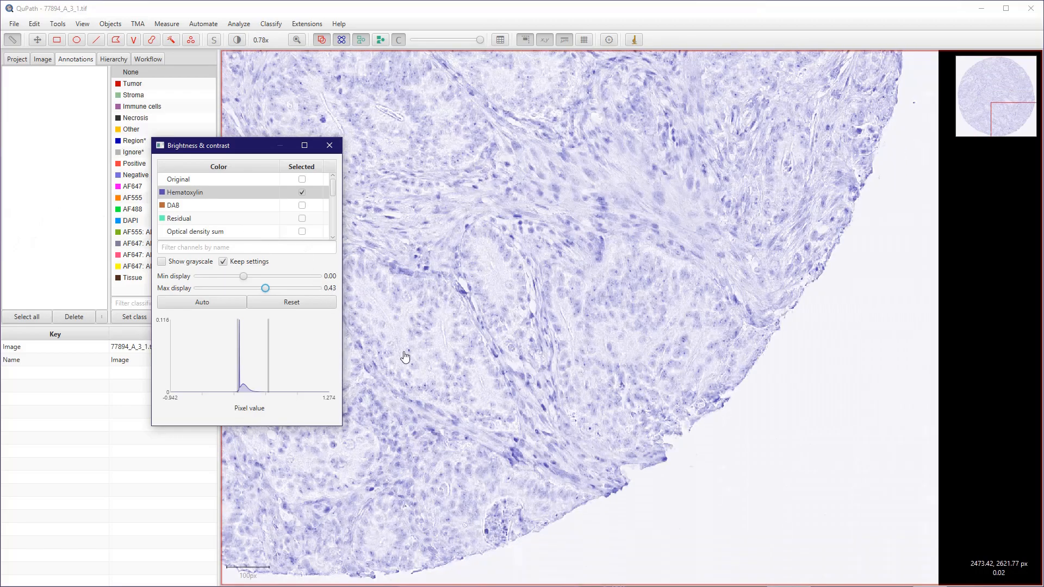
{"action": "scroll", "coordinate": [432, 306], "scroll_direction": "up", "scroll_amount": 1}
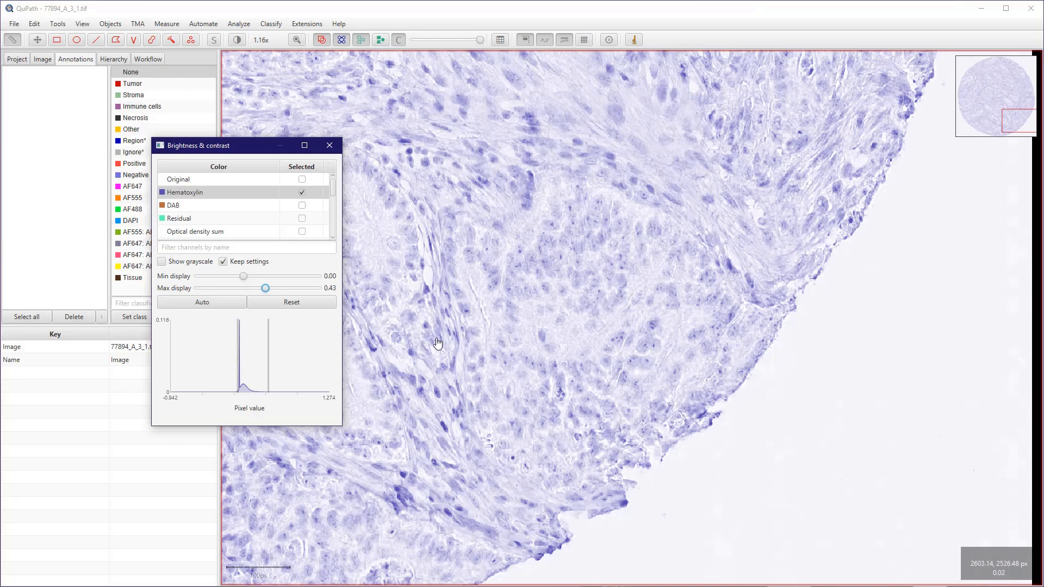
{"action": "scroll", "coordinate": [423, 338], "scroll_direction": "up", "scroll_amount": 2}
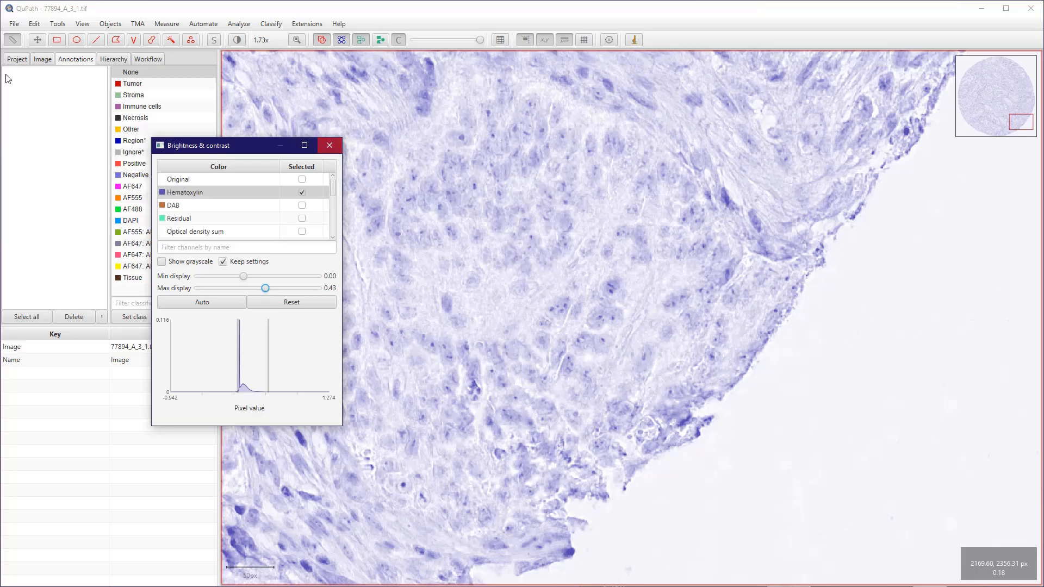
{"action": "left_click", "coordinate": [330, 145]}
{"action": "scroll", "coordinate": [394, 265], "scroll_direction": "down", "scroll_amount": 3}
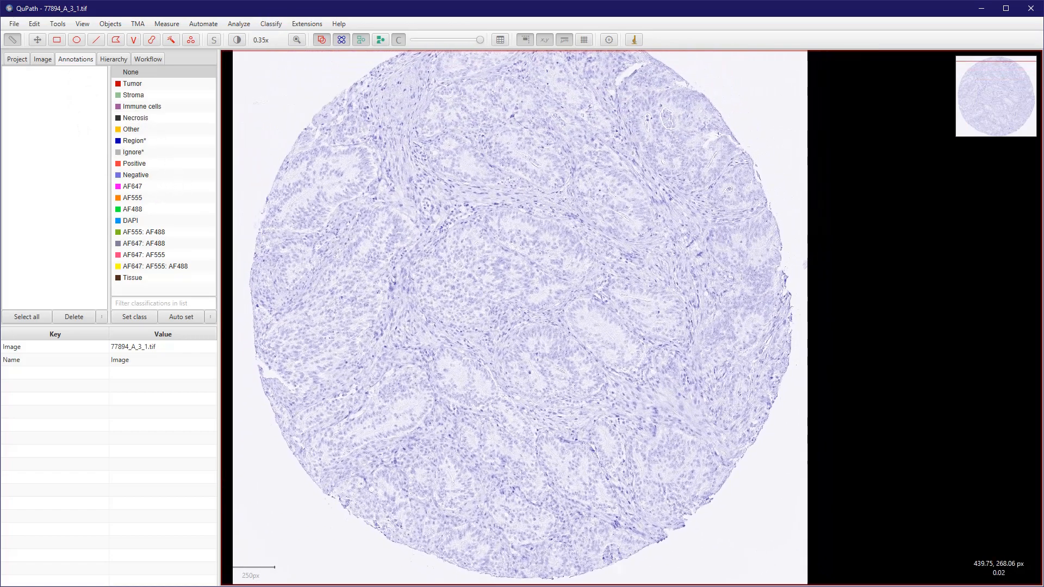
Start creating a pixel classification thresholder and set its channel to Hematoxylin.
{"action": "left_click", "coordinate": [271, 24]}
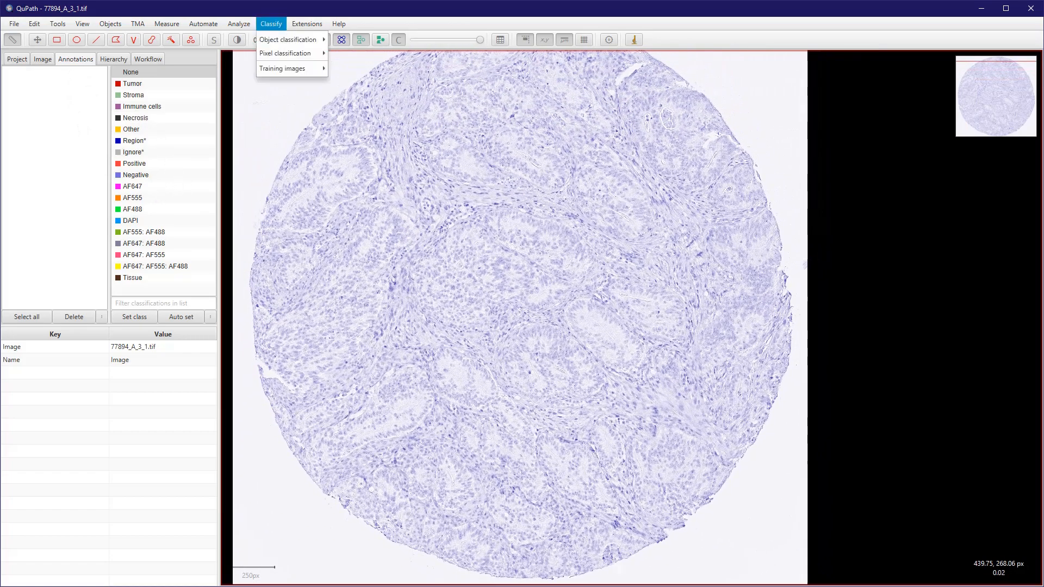
{"action": "mouse_move", "coordinate": [289, 54]}
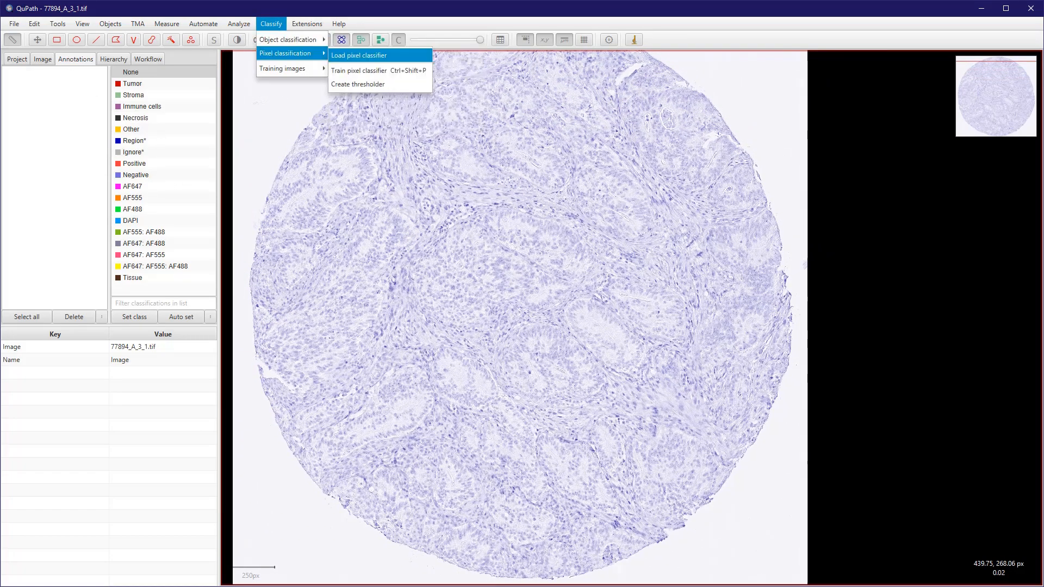
{"action": "key", "text": "Down"}
{"action": "key", "text": "Down"}
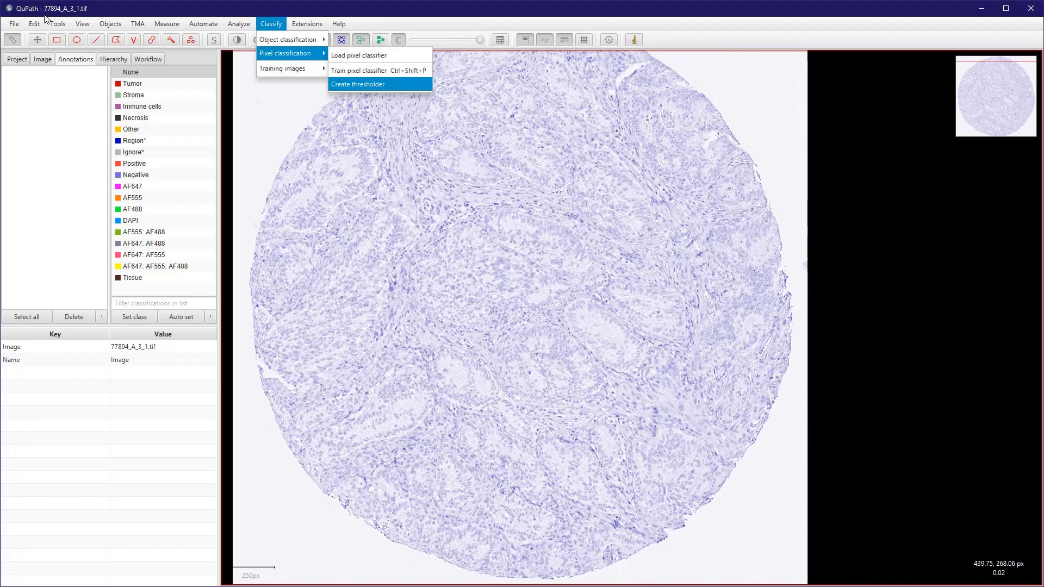
{"action": "key", "text": "Return"}
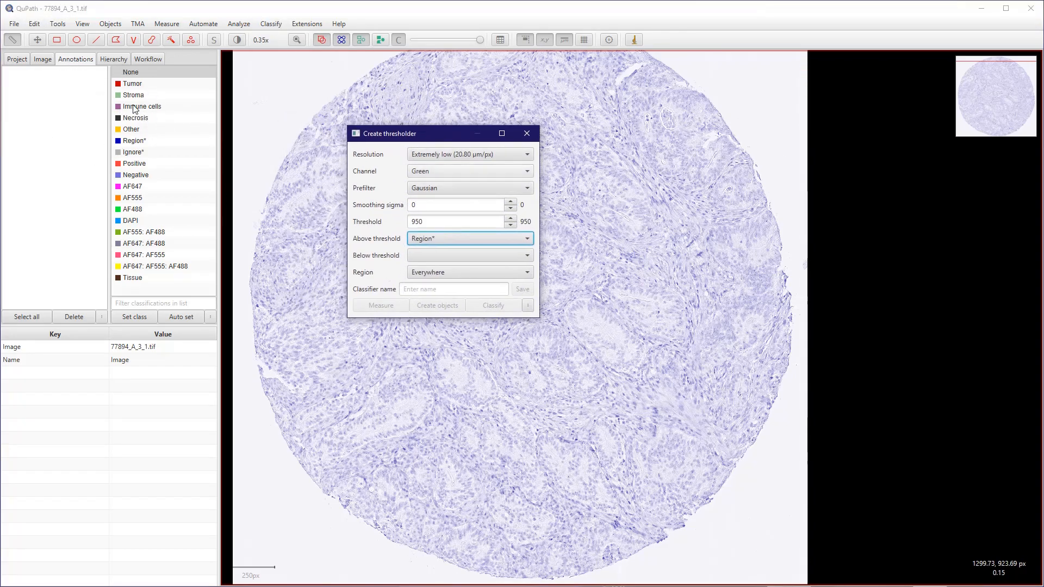
{"action": "key", "text": "shift+Tab"}
{"action": "key", "text": "shift+Tab"}
{"action": "key", "text": "shift+Tab"}
{"action": "key", "text": "shift+Tab"}
{"action": "key", "text": "alt+Down"}
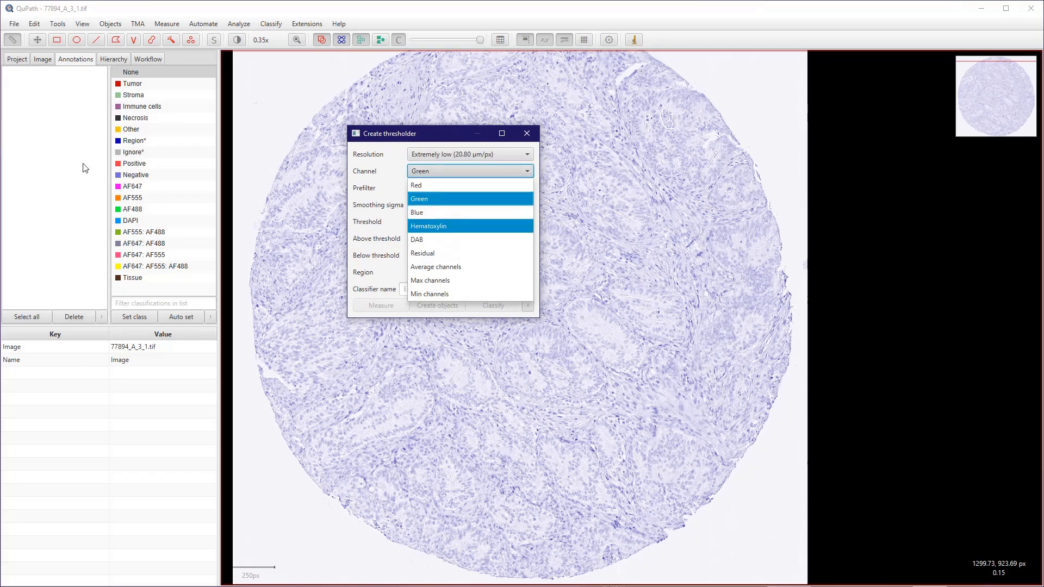
{"action": "key", "text": "Return"}
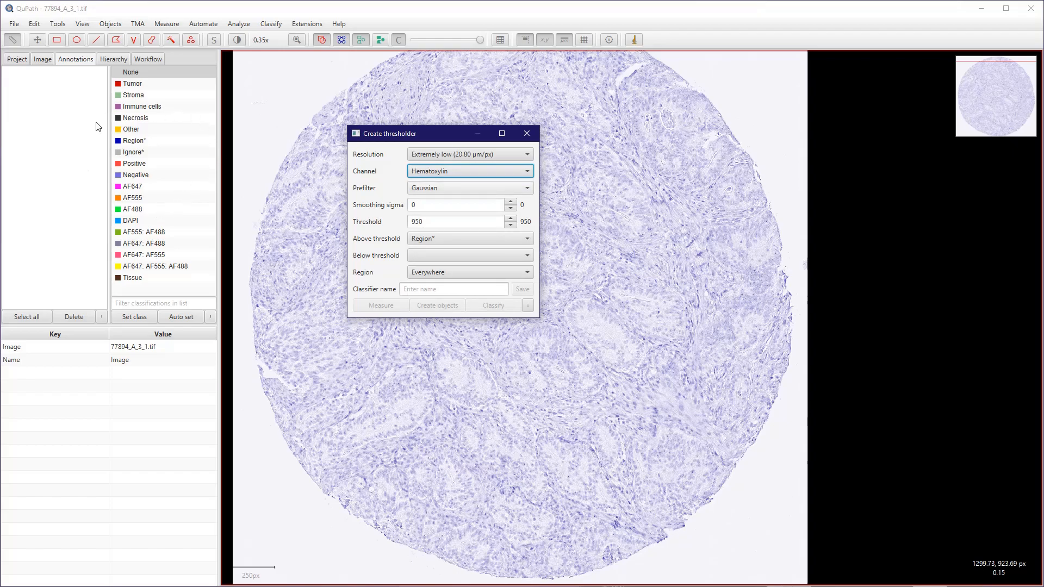
Set the thresholder's above-threshold class to Unclassified and its threshold to 0.
{"action": "key", "text": "Tab"}
{"action": "key", "text": "Tab"}
{"action": "key", "text": "Tab"}
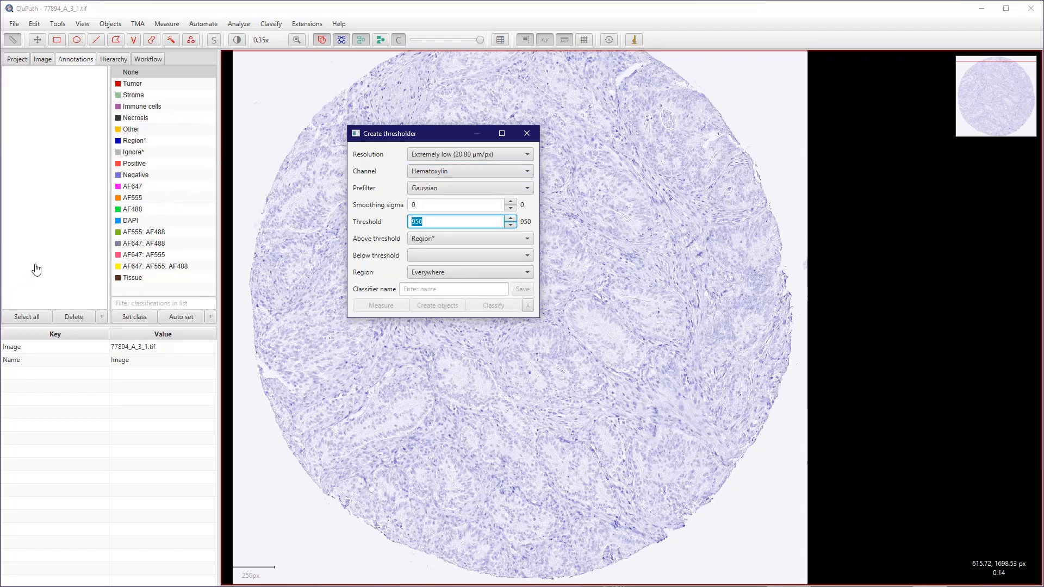
{"action": "left_click", "coordinate": [436, 239]}
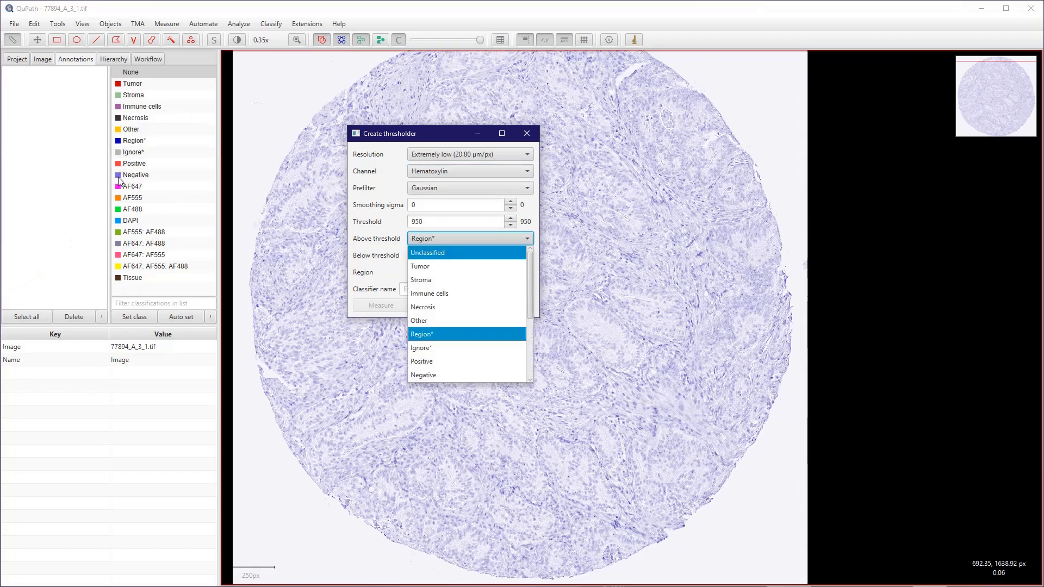
{"action": "left_click", "coordinate": [435, 252]}
{"action": "key", "text": "shift+Tab"}
{"action": "type", "text": "0"}
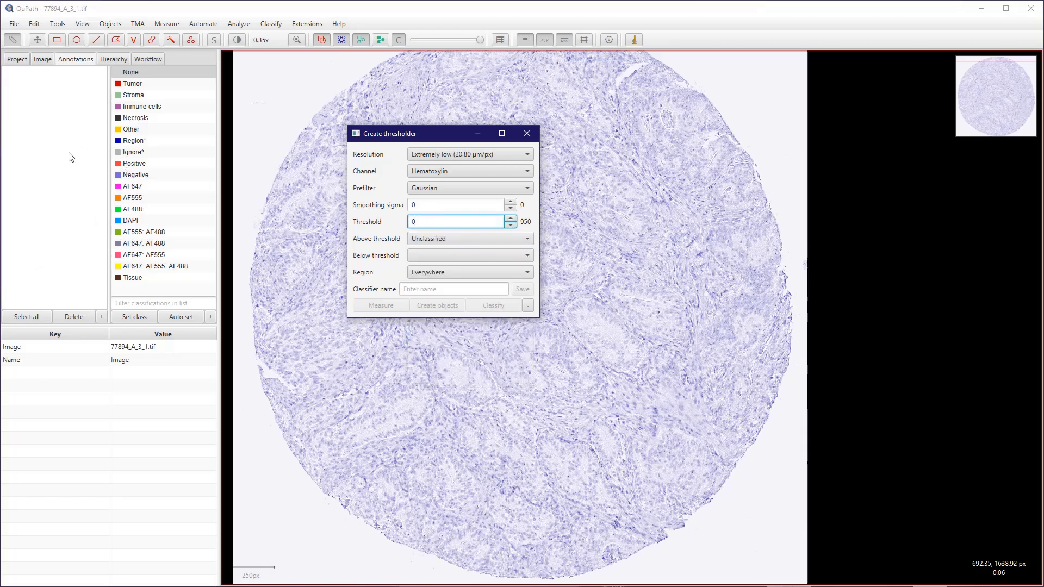
{"action": "key", "text": "shift+Tab"}
{"action": "key", "text": "Tab"}
{"action": "left_click", "coordinate": [471, 154]}
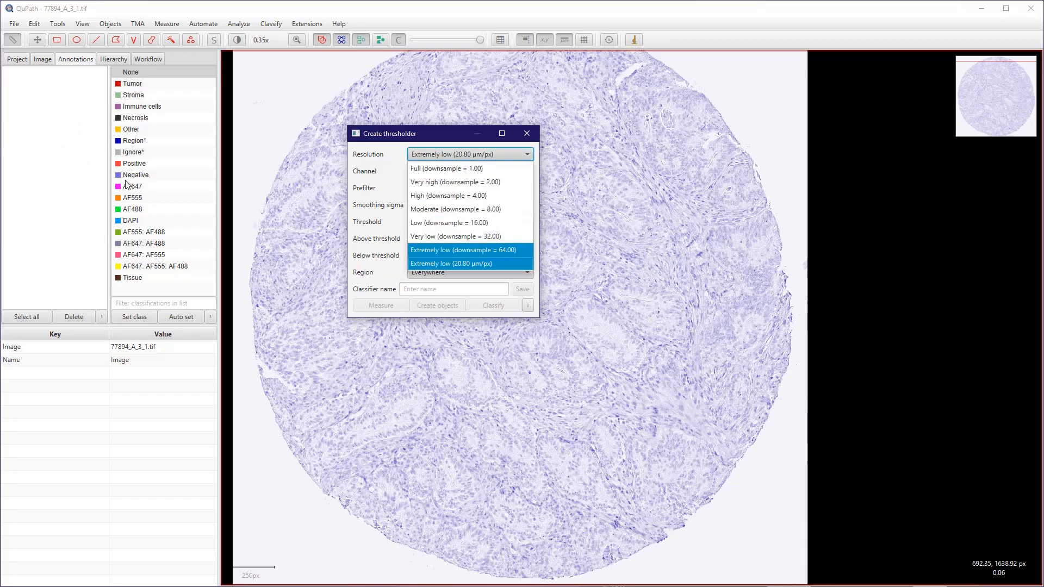
{"action": "left_click", "coordinate": [471, 154]}
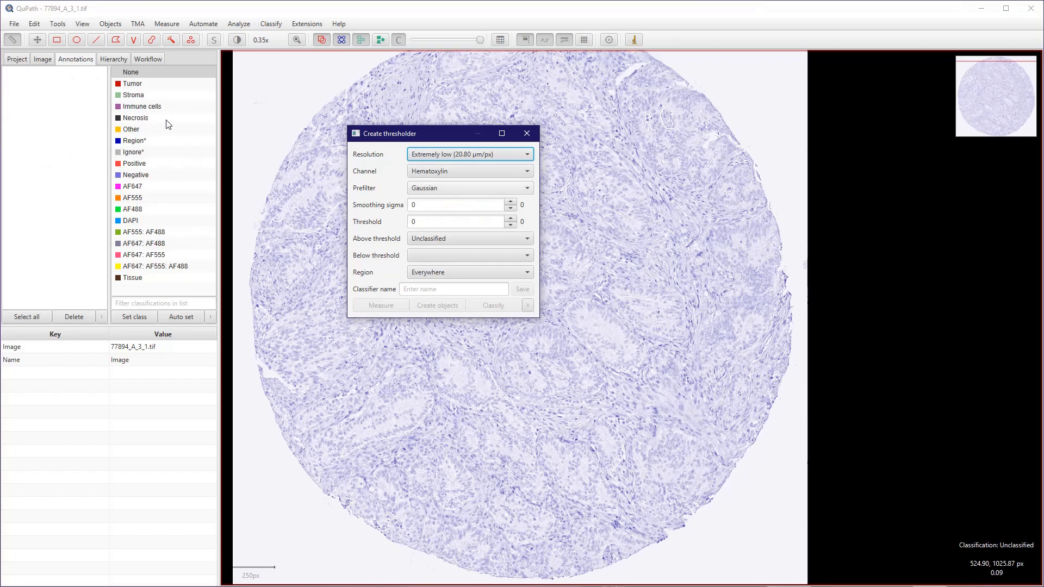
Raise the threshold to 0.1 and assign the Region* class to pixels above it, keeping the thresholder window off the tissue.
{"action": "left_click_drag", "start_coordinate": [416, 137], "coordinate": [102, 180]}
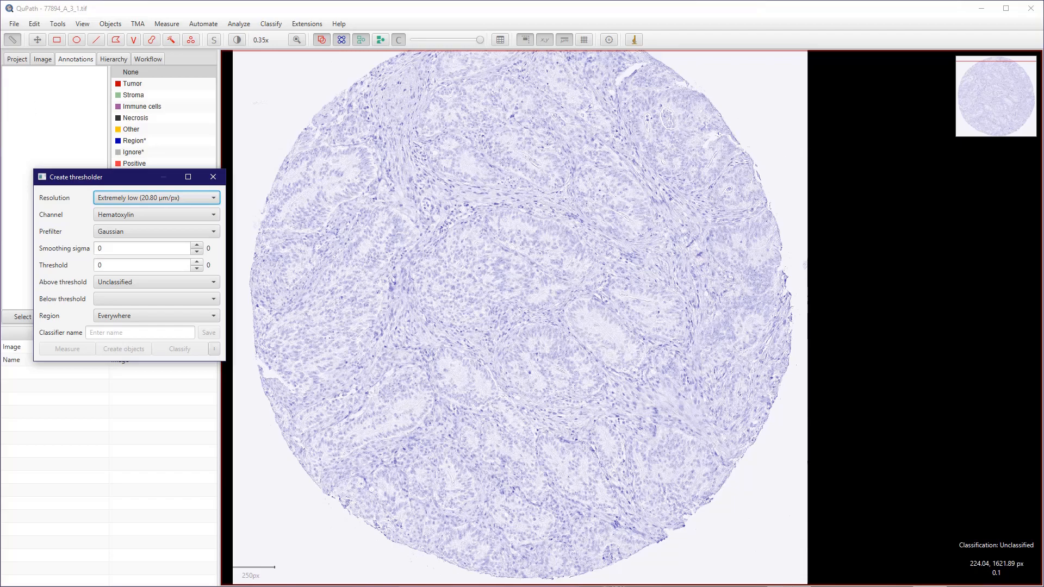
{"action": "left_click", "coordinate": [197, 262]}
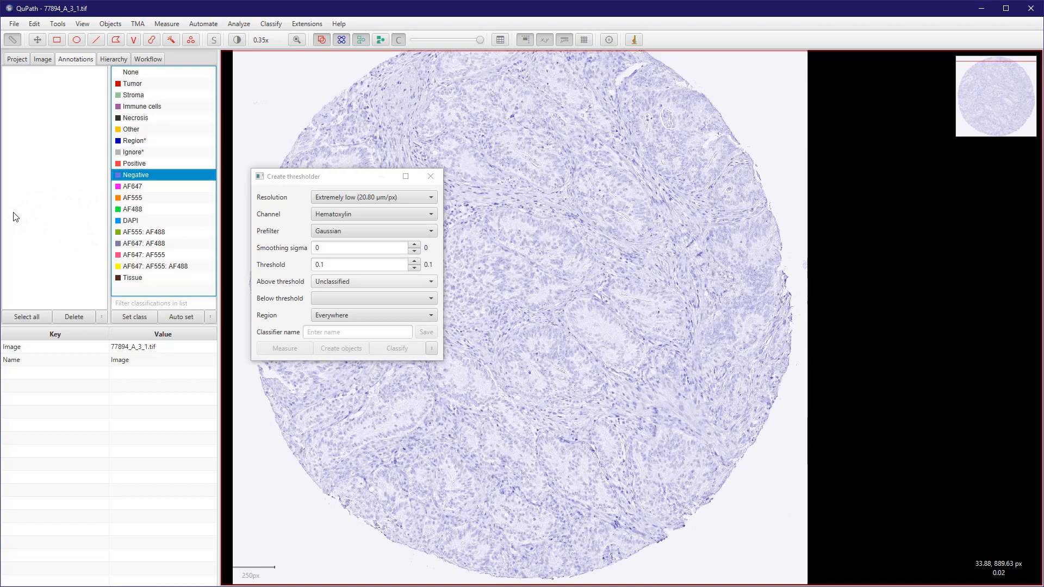
{"action": "left_click", "coordinate": [374, 281]}
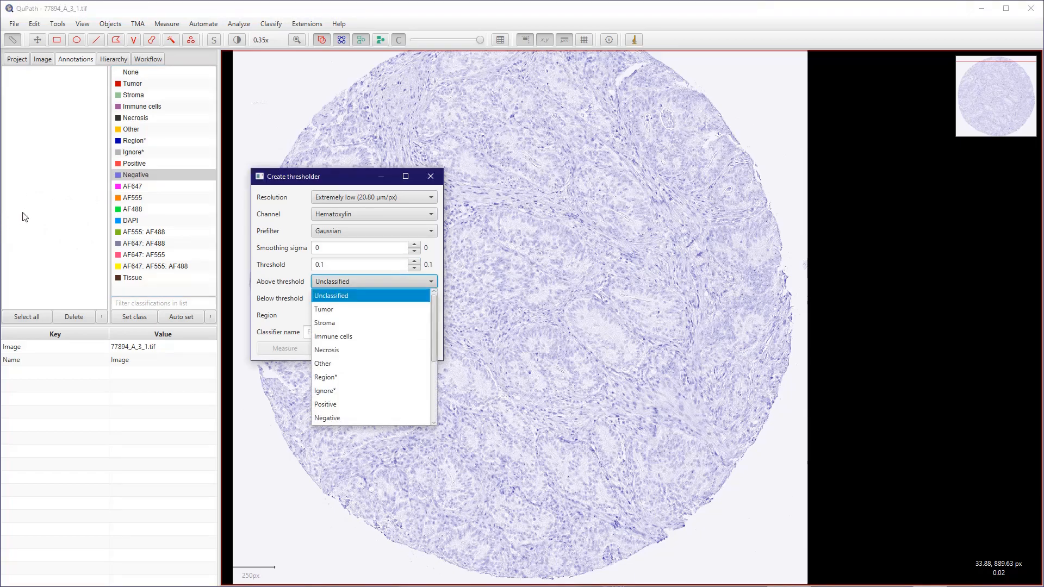
{"action": "left_click", "coordinate": [22, 215]}
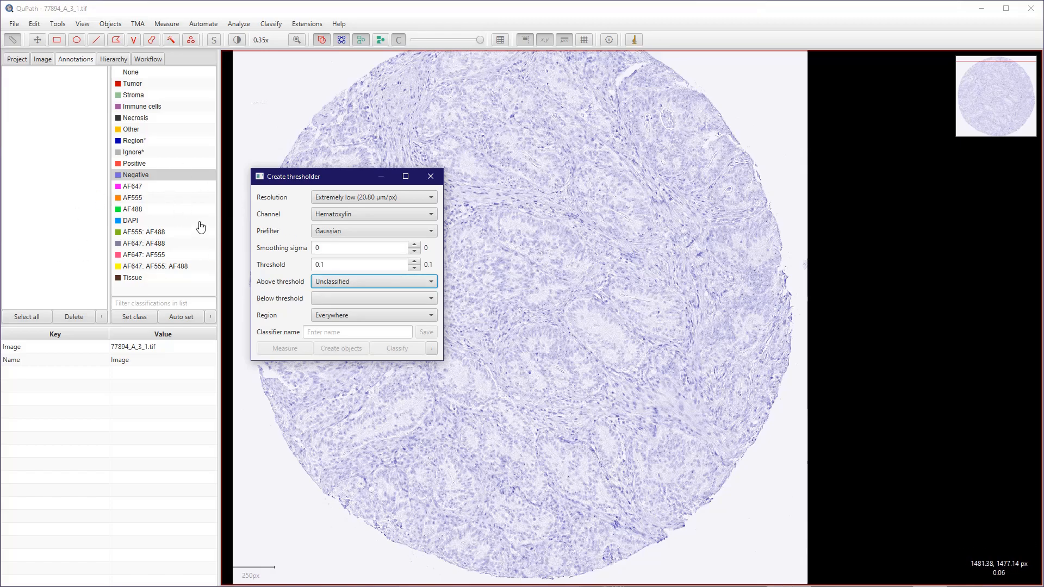
{"action": "left_click", "coordinate": [370, 282]}
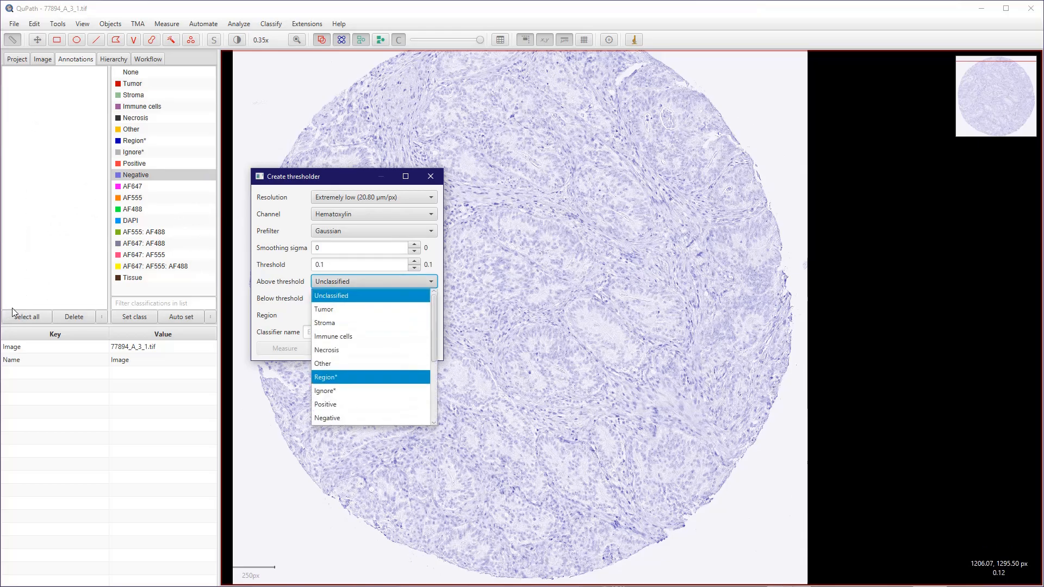
{"action": "left_click", "coordinate": [348, 378]}
{"action": "left_click_drag", "start_coordinate": [327, 177], "coordinate": [135, 176]}
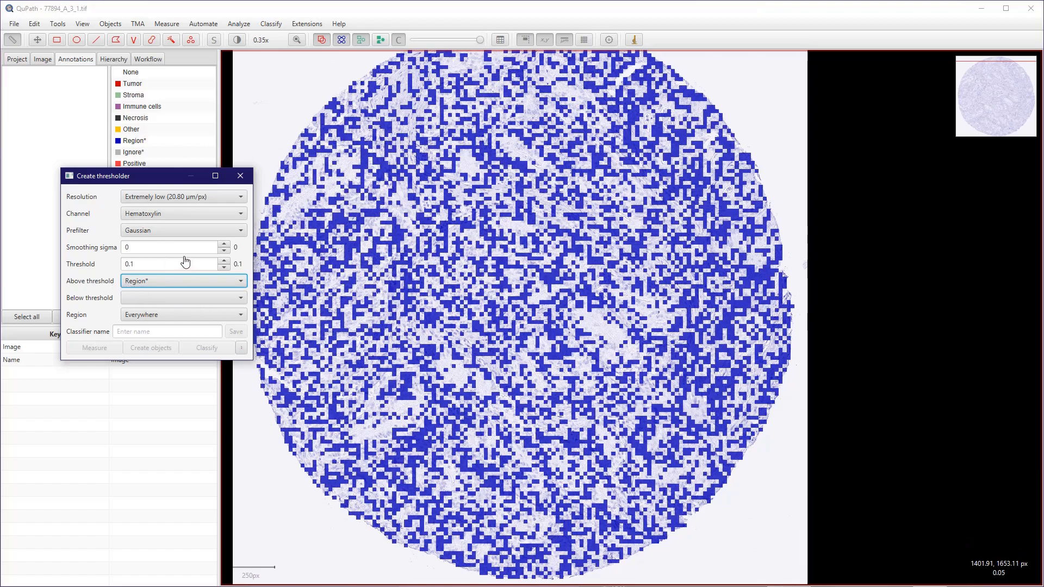
Examine the Region* overlay on the tissue more closely and review the thresholder's resolution options.
{"action": "scroll", "coordinate": [188, 251], "scroll_direction": "up", "scroll_amount": 4}
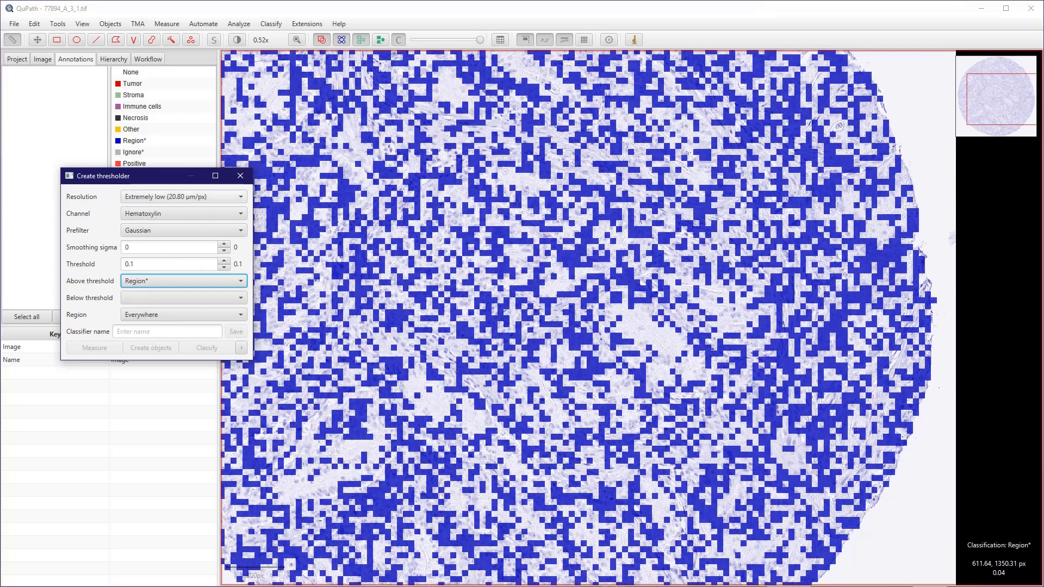
{"action": "left_click", "coordinate": [221, 196]}
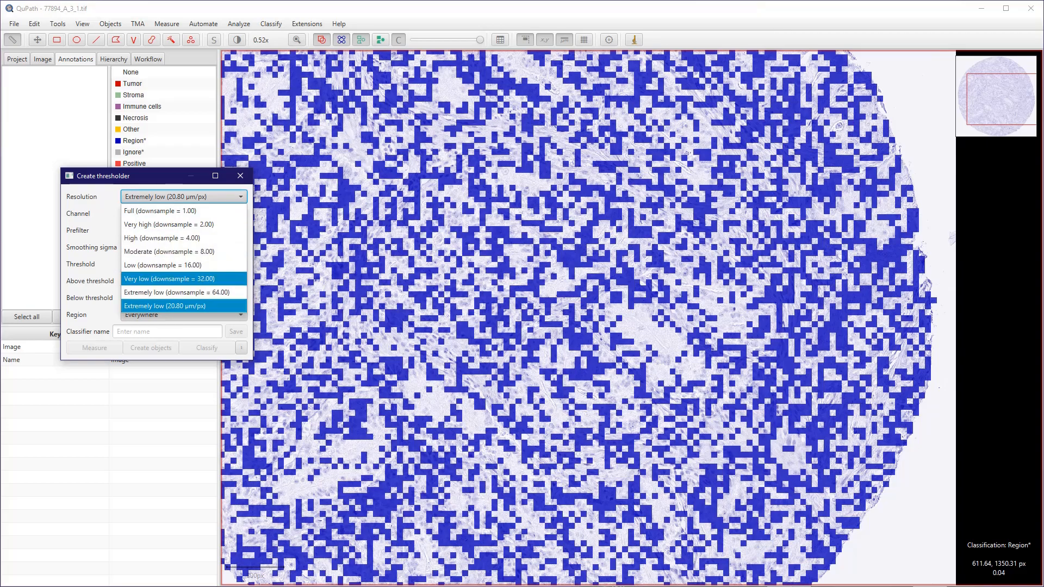
{"action": "left_click", "coordinate": [168, 278]}
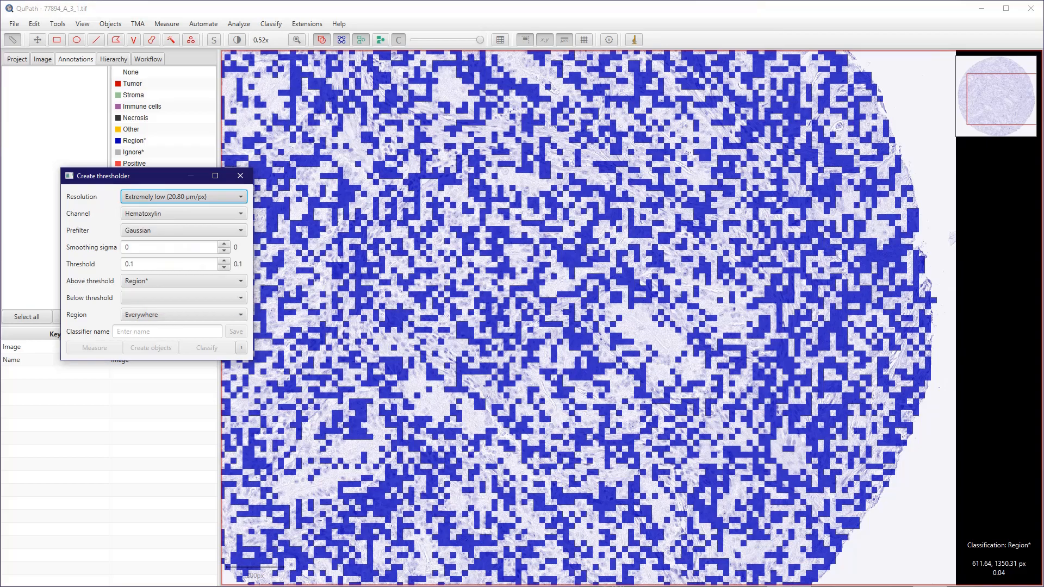
Try coarser resolutions for the thresholder and settle on Moderate (downsample = 8.00).
{"action": "left_click", "coordinate": [206, 196]}
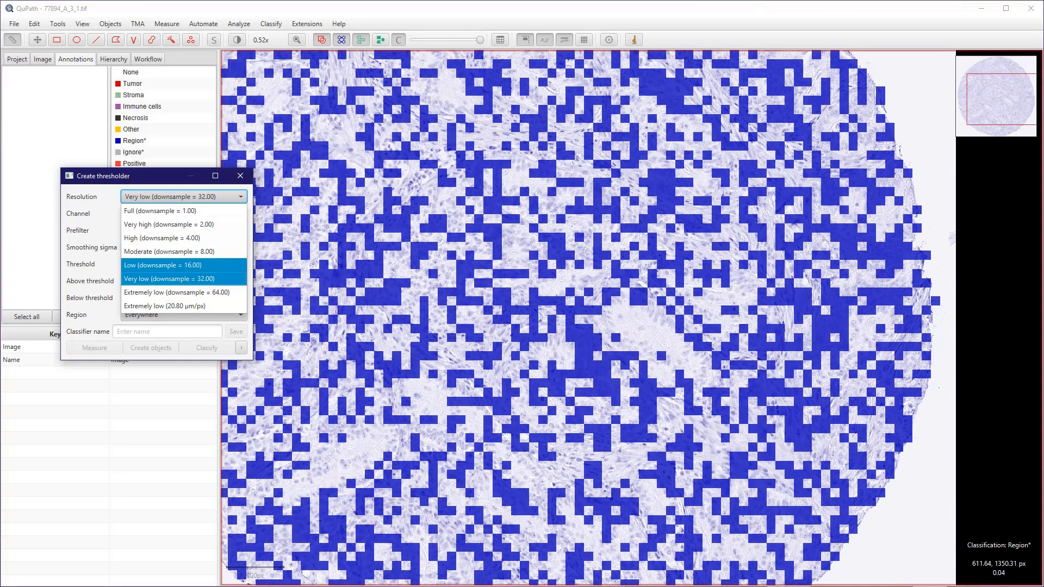
{"action": "left_click", "coordinate": [163, 265]}
{"action": "scroll", "coordinate": [535, 329], "scroll_direction": "down", "scroll_amount": 1}
{"action": "left_click", "coordinate": [207, 196]}
{"action": "left_click", "coordinate": [163, 251]}
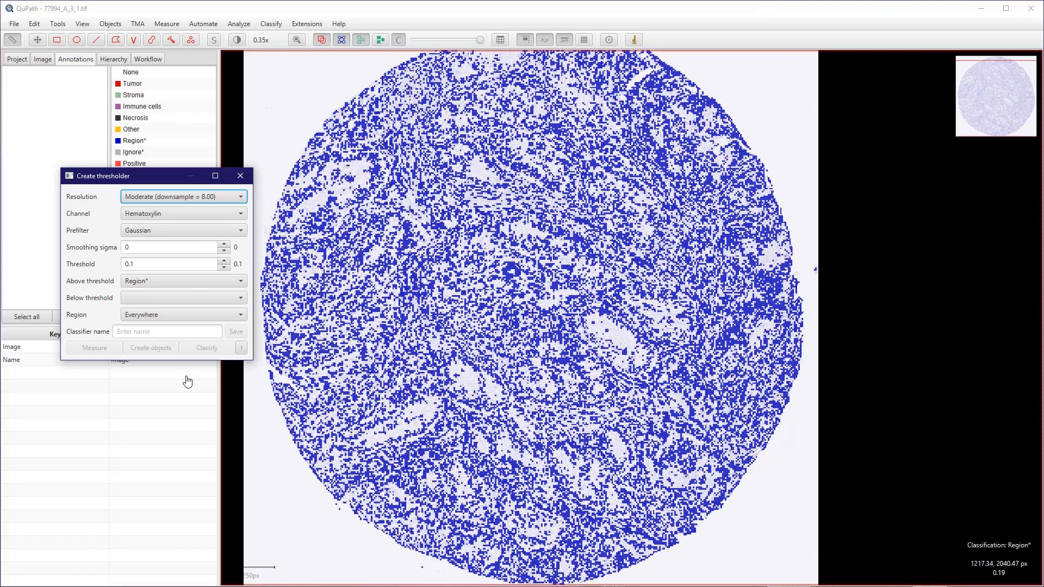
Lower the threshold in 0.01 steps from 0.1 down to -0.02 while watching the Region* overlay.
{"action": "scroll", "coordinate": [560, 413], "scroll_direction": "up", "scroll_amount": 2}
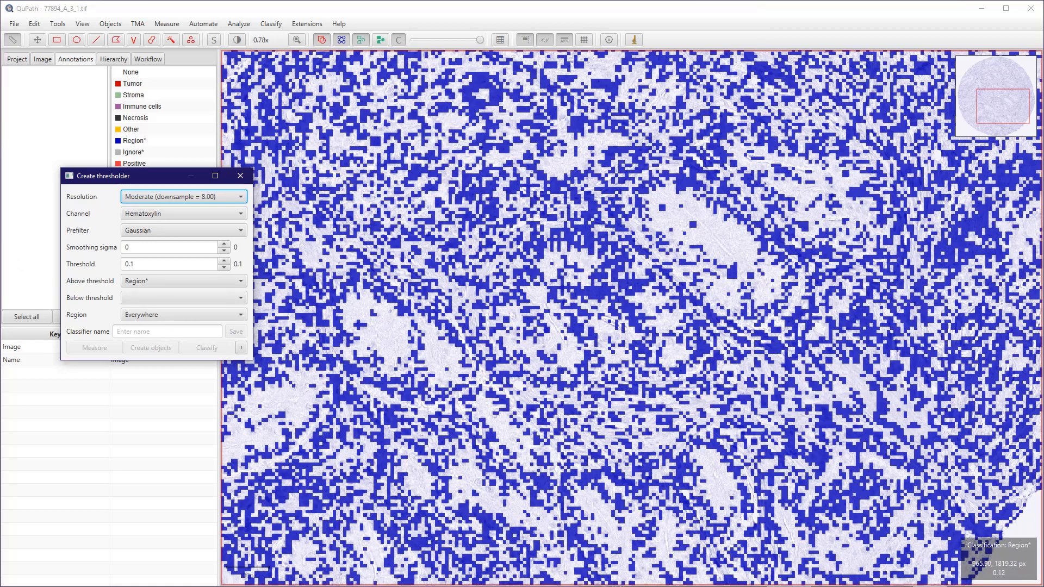
{"action": "left_click", "coordinate": [145, 264]}
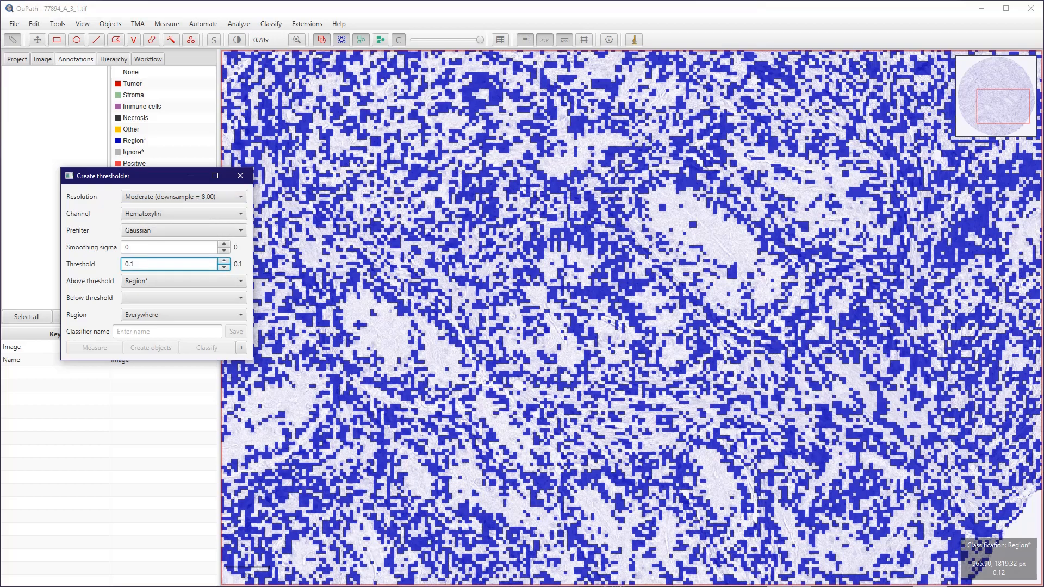
{"action": "left_click", "coordinate": [224, 267]}
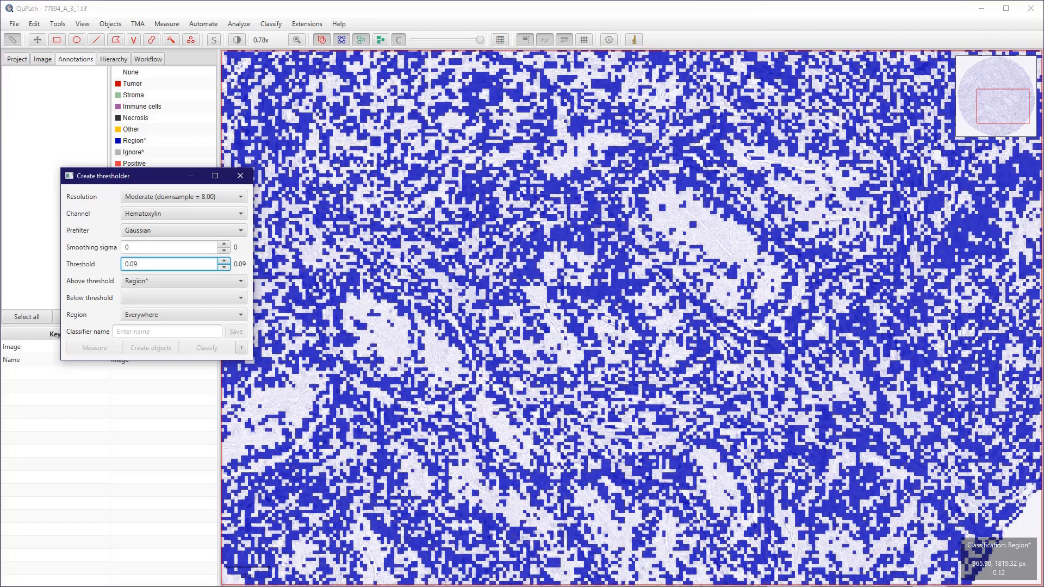
{"action": "key", "text": "Down"}
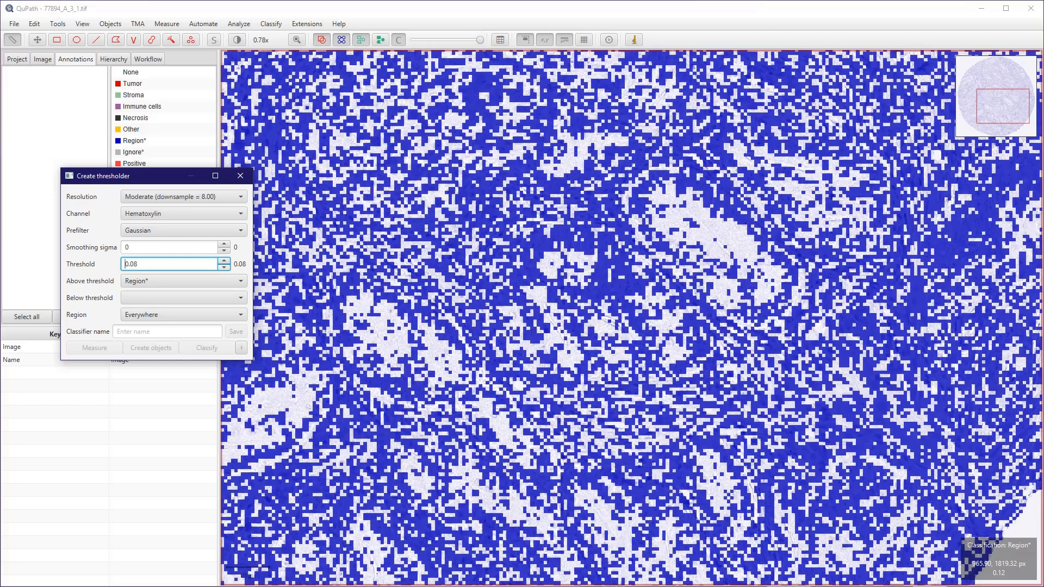
{"action": "key", "text": "Down"}
{"action": "key", "text": "Down"}
{"action": "key", "text": "Down"}
{"action": "key", "text": "Down"}
{"action": "key", "text": "Down"}
{"action": "key", "text": "Down"}
{"action": "key", "text": "Down"}
{"action": "key", "text": "Down"}
{"action": "key", "text": "Down"}
{"action": "key", "text": "Down"}
Set the thresholder's threshold to 0.07.
{"action": "key", "text": "ctrl+a"}
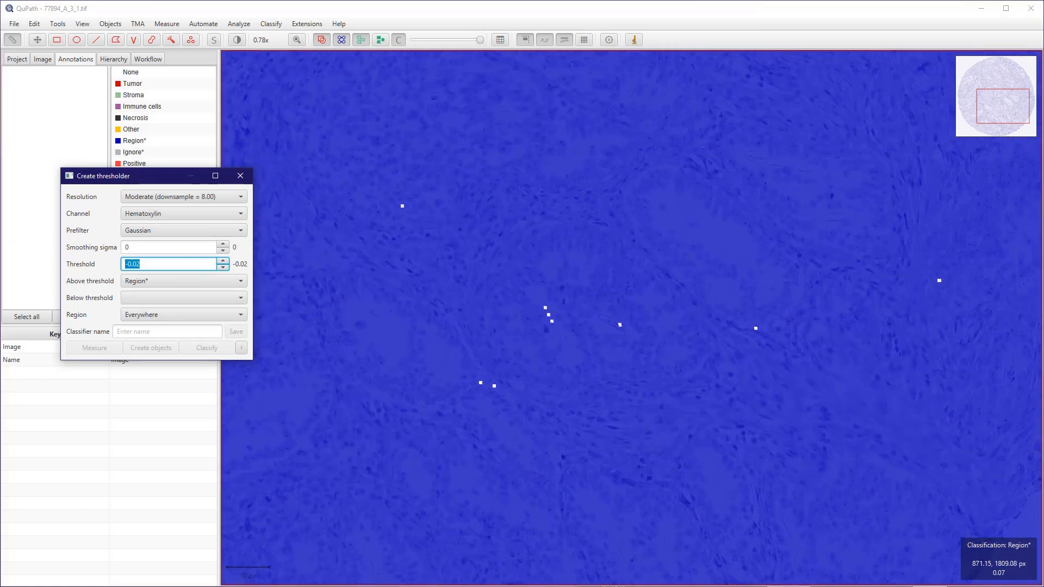
{"action": "type", "text": "0.07"}
{"action": "key", "text": "Return"}
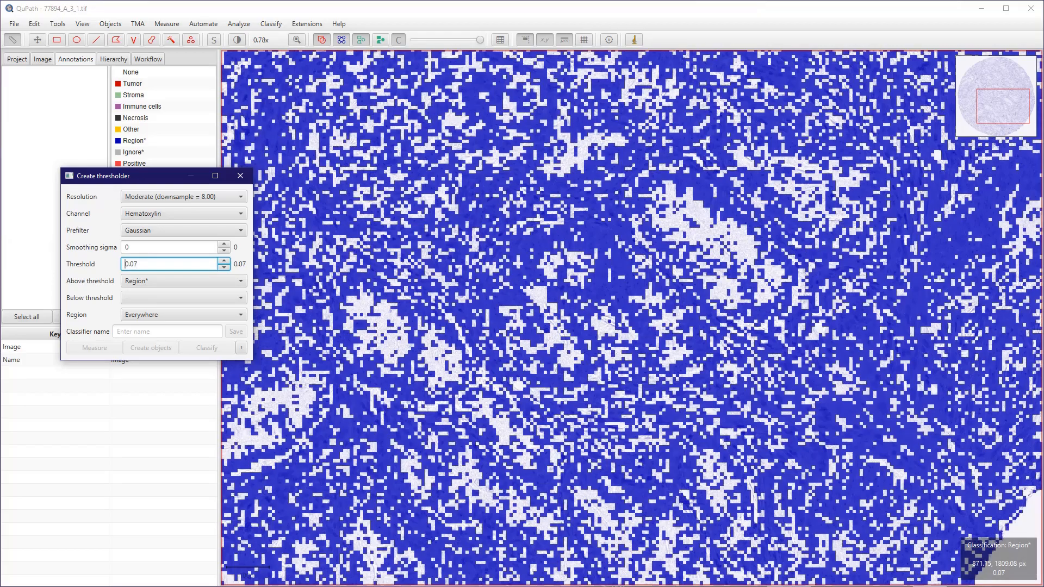
Set the Gaussian smoothing sigma to 4.5 and check the Region* overlay across the whole tissue core.
{"action": "scroll", "coordinate": [202, 254], "scroll_direction": "down", "scroll_amount": 4}
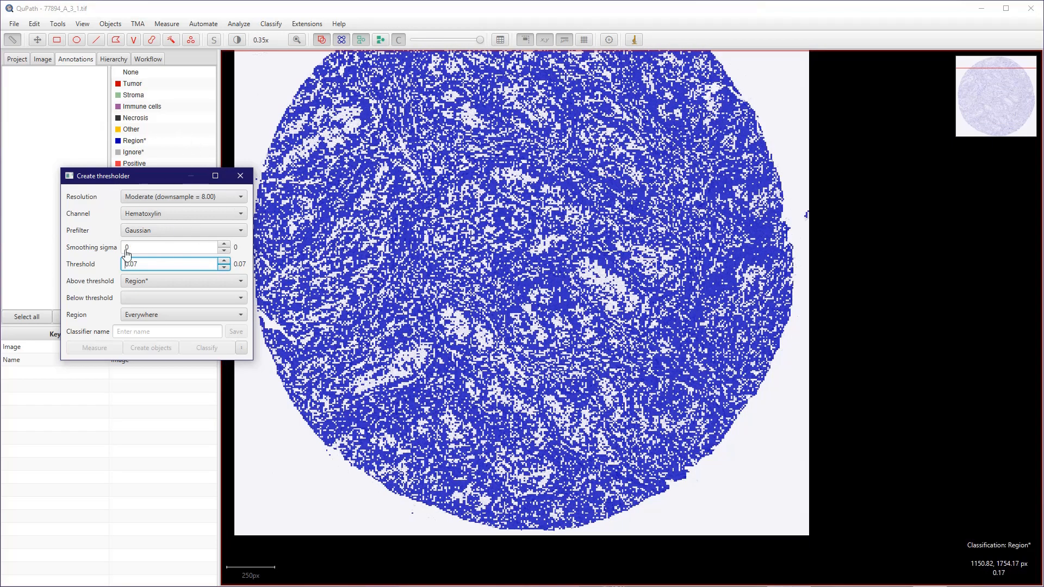
{"action": "scroll", "coordinate": [99, 216], "scroll_direction": "up", "scroll_amount": 1}
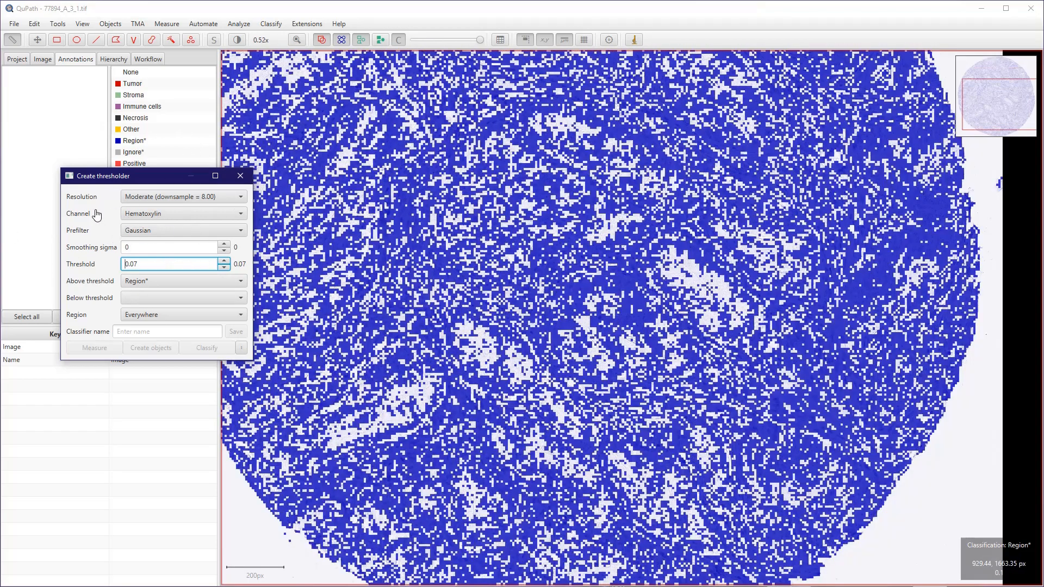
{"action": "scroll", "coordinate": [258, 221], "scroll_direction": "up", "scroll_amount": 1}
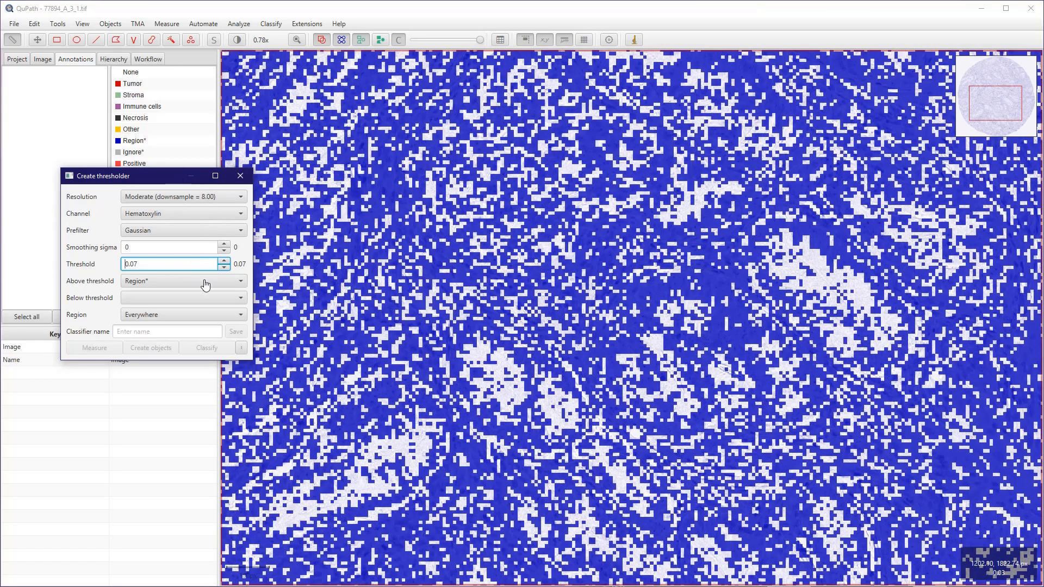
{"action": "scroll", "coordinate": [203, 282], "scroll_direction": "down", "scroll_amount": 1}
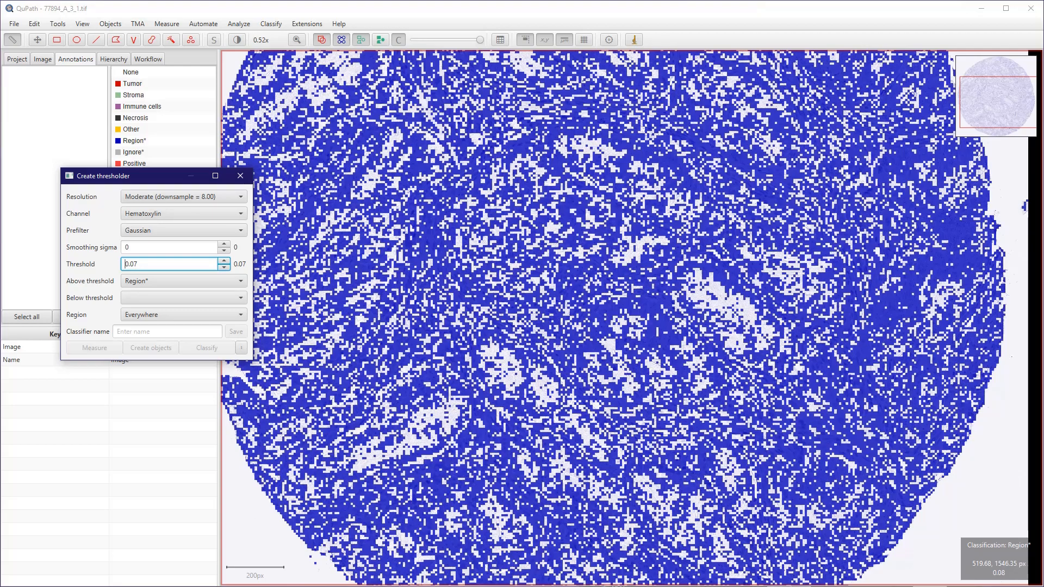
{"action": "left_click", "coordinate": [132, 248]}
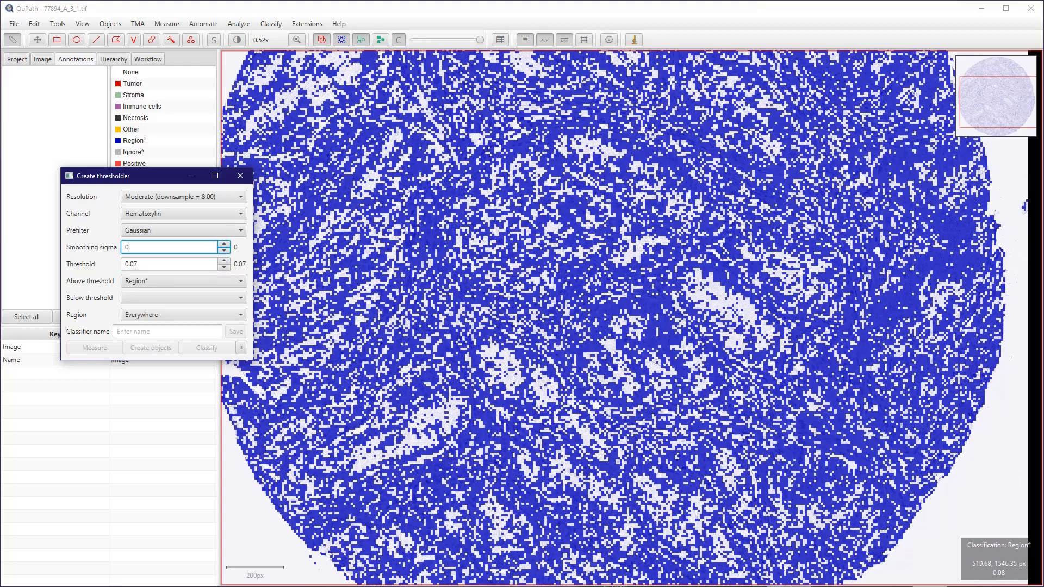
{"action": "type", "text": ".5"}
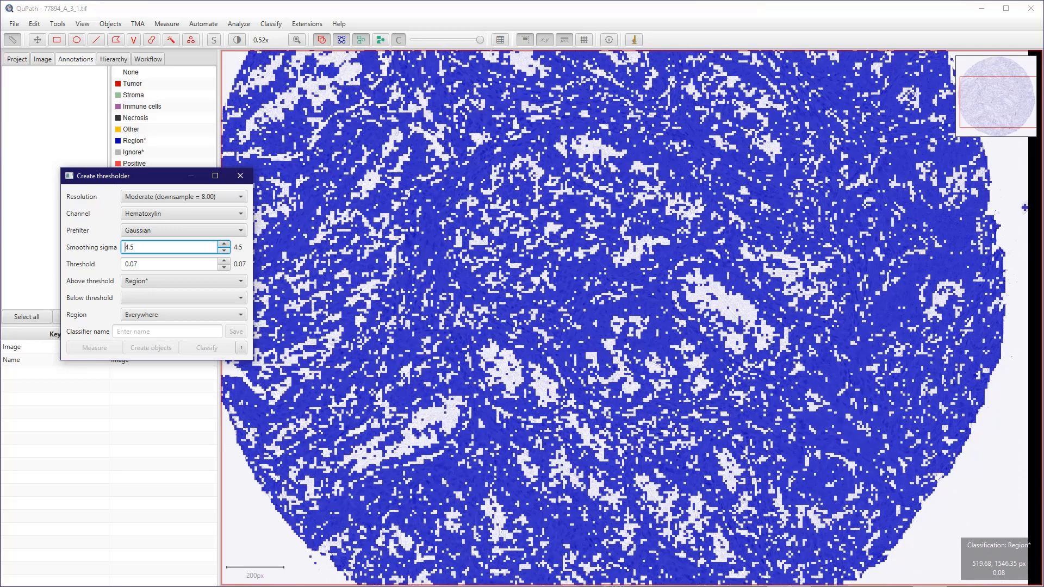
{"action": "type", "text": "4"}
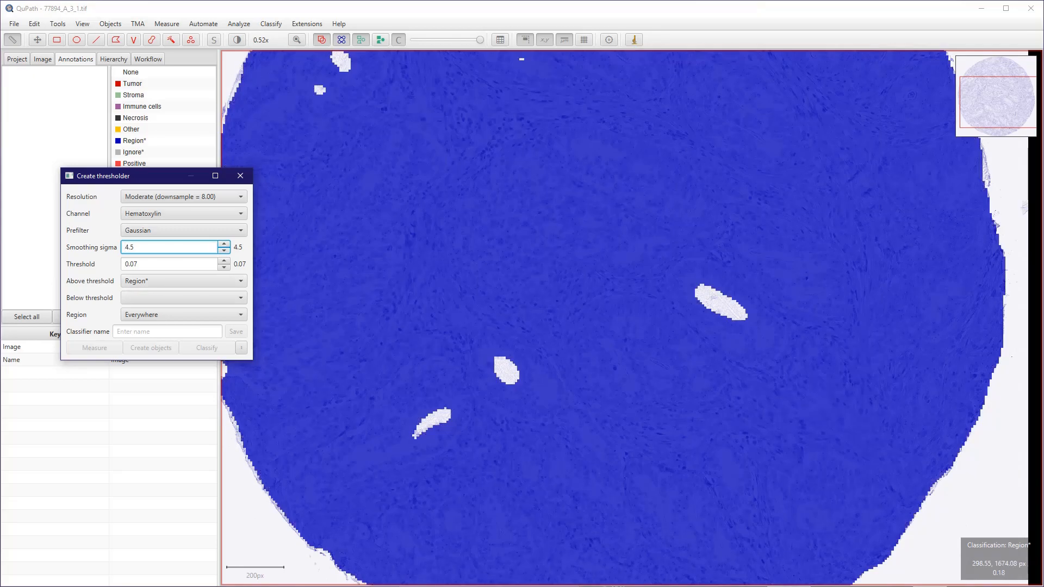
{"action": "double_click", "coordinate": [130, 247]}
{"action": "scroll", "coordinate": [496, 248], "scroll_direction": "down", "scroll_amount": 1}
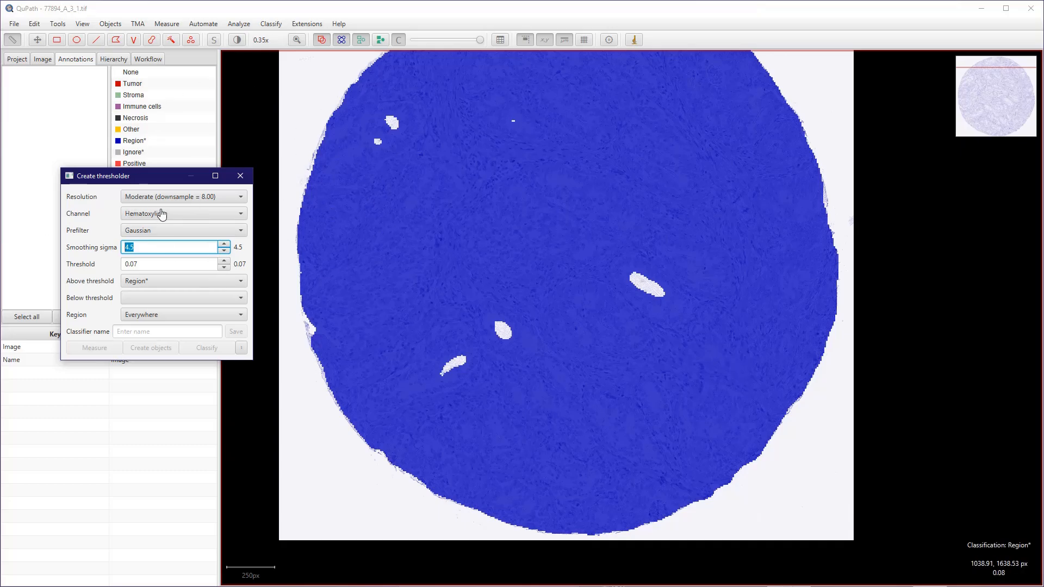
{"action": "scroll", "coordinate": [177, 207], "scroll_direction": "down", "scroll_amount": 1}
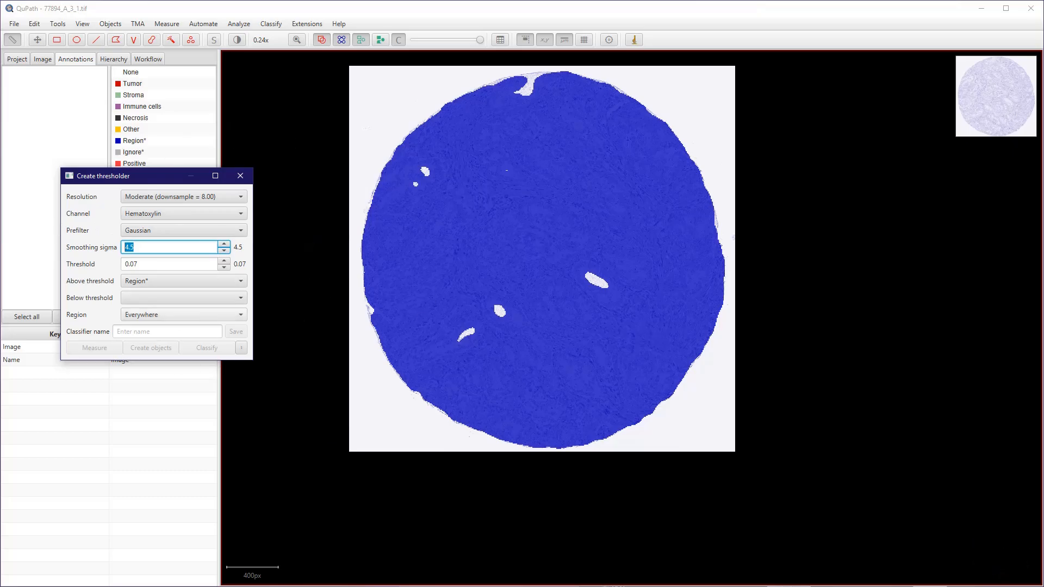
Move the thresholder window aside to review the image's properties and the project's image list.
{"action": "left_click", "coordinate": [163, 332]}
{"action": "left_click_drag", "start_coordinate": [161, 176], "coordinate": [451, 161]}
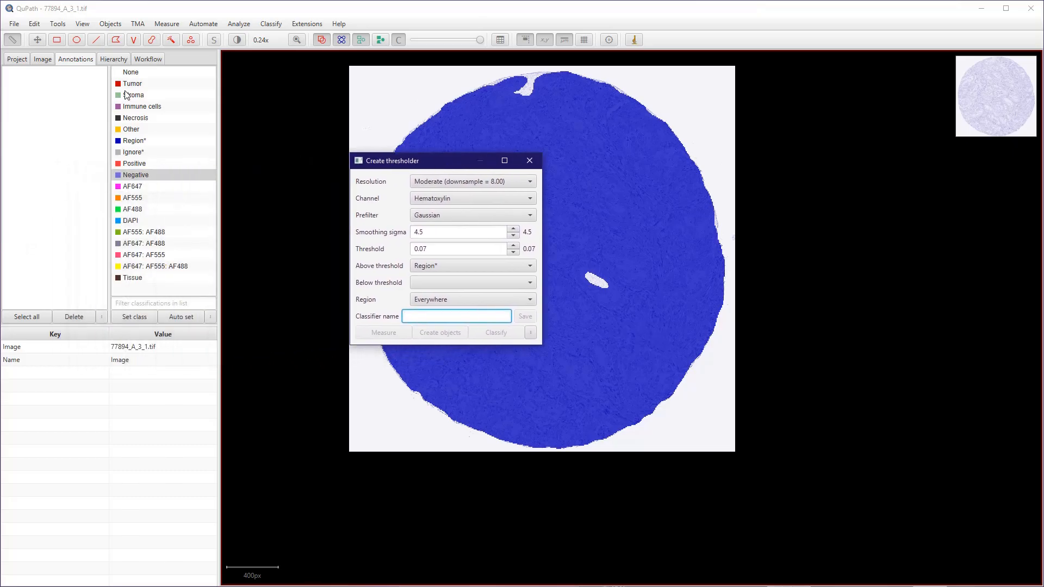
{"action": "left_click", "coordinate": [42, 59]}
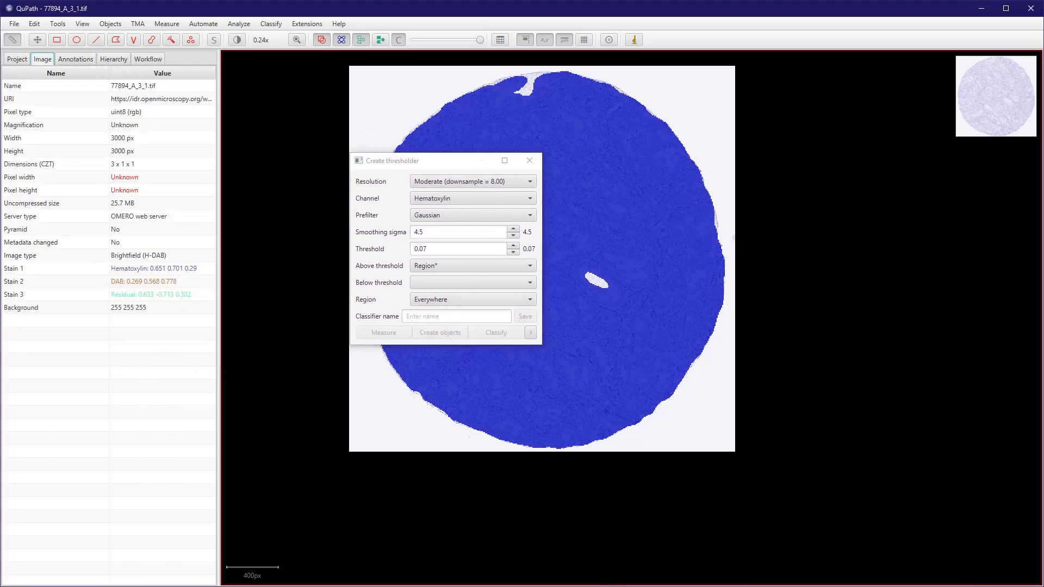
{"action": "left_click", "coordinate": [17, 59]}
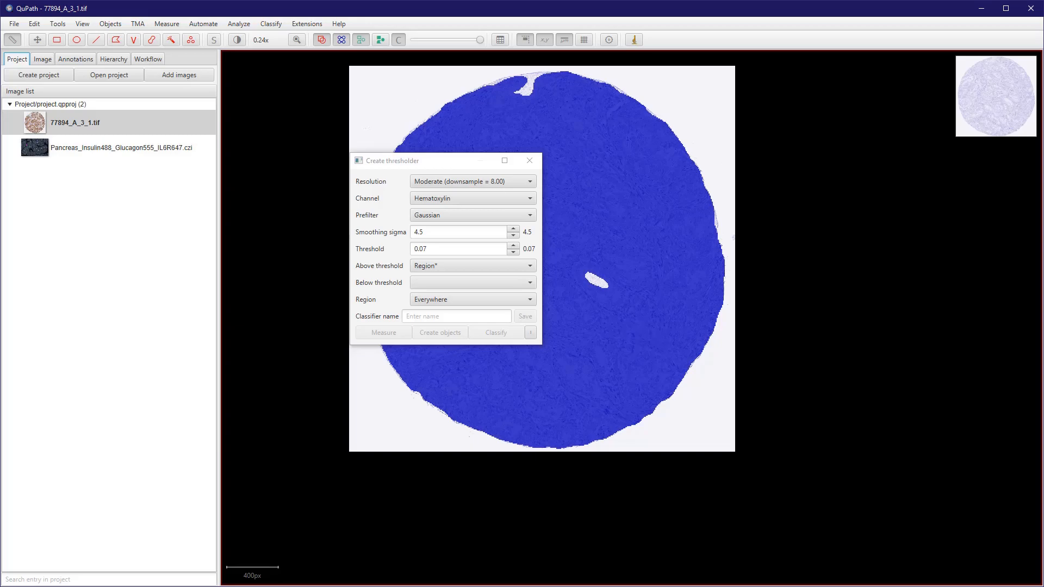
{"action": "left_click_drag", "start_coordinate": [450, 164], "coordinate": [228, 203]}
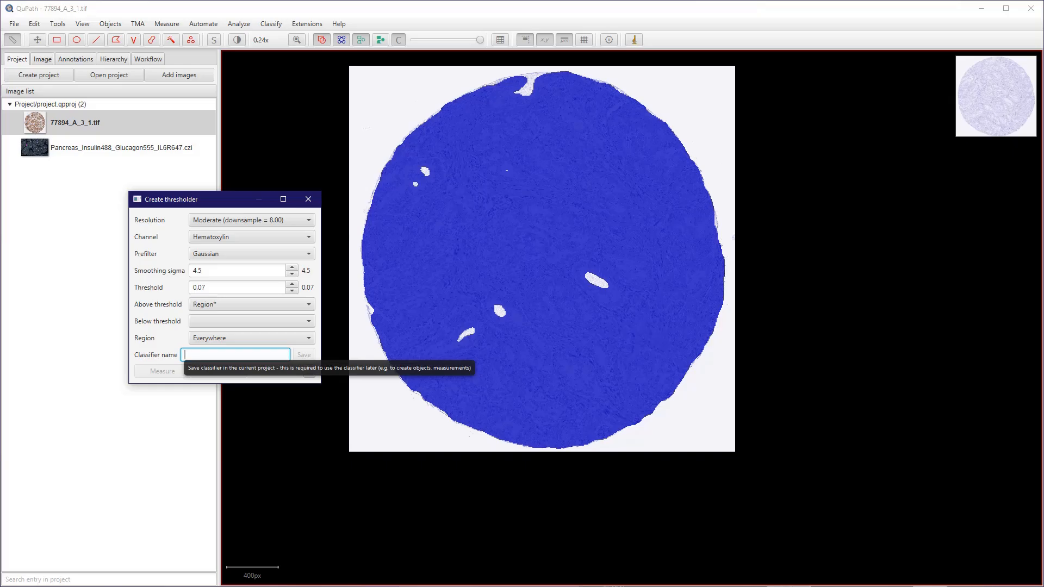
Name the classifier BF_classifier and save it in the project.
{"action": "type", "text": "BF_classifier"}
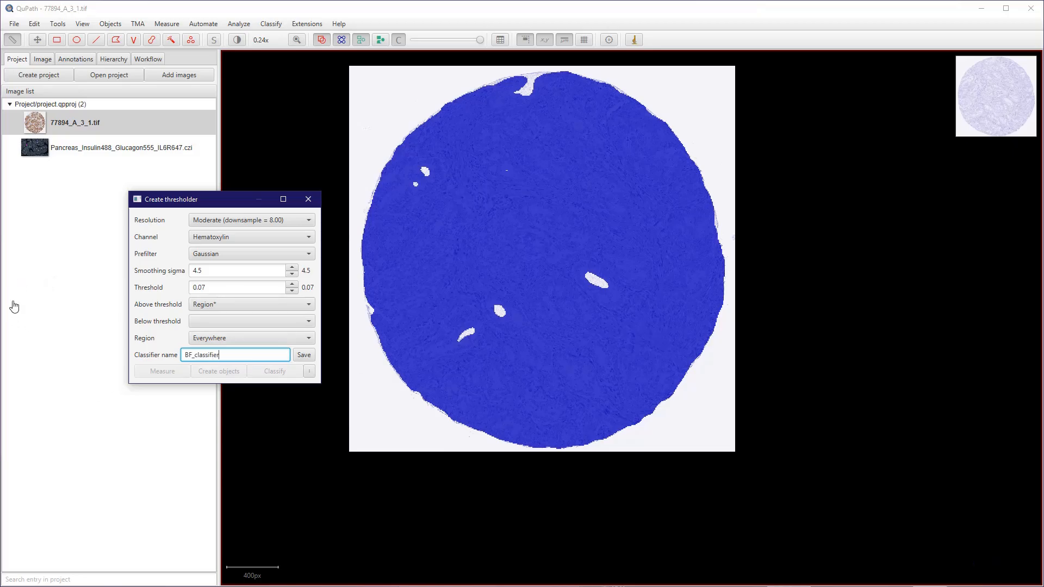
{"action": "key", "text": "Tab"}
{"action": "key", "text": "space"}
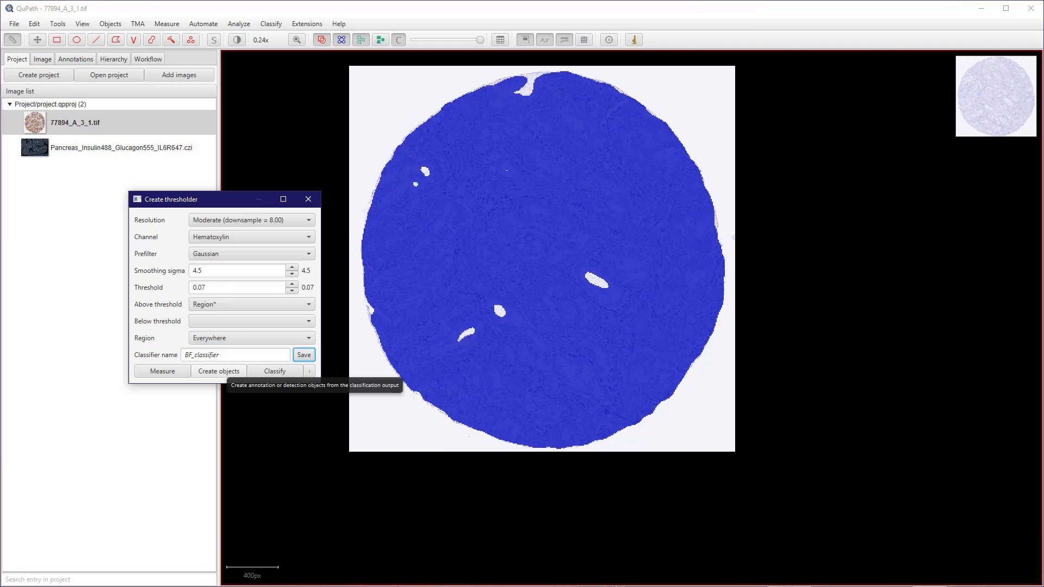
Start creating objects from BF_classifier with the full image as parent, keeping the options dialog off the tissue.
{"action": "left_click", "coordinate": [219, 371]}
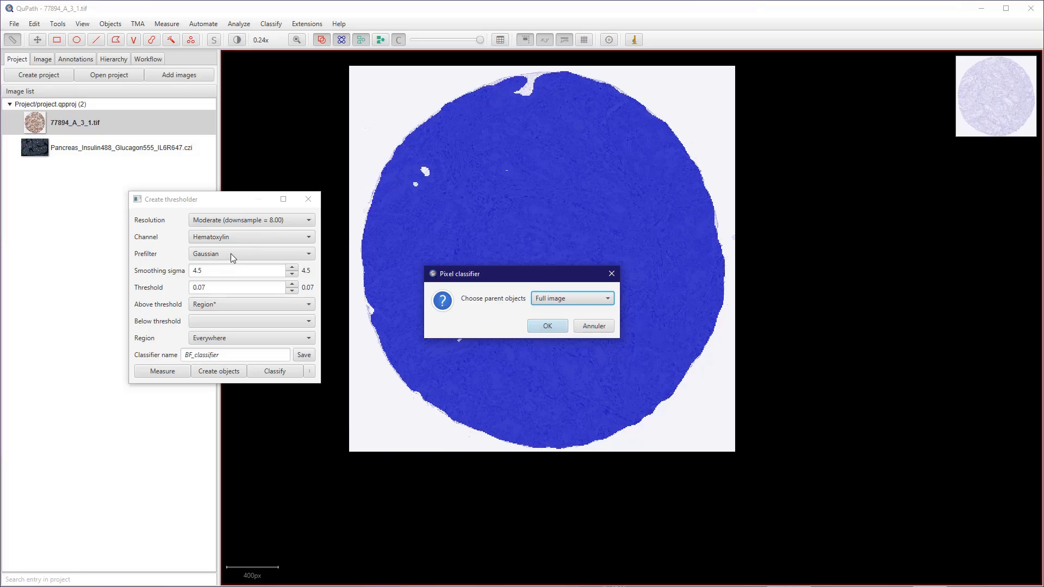
{"action": "key", "text": "Return"}
{"action": "left_click_drag", "start_coordinate": [566, 239], "coordinate": [313, 244]}
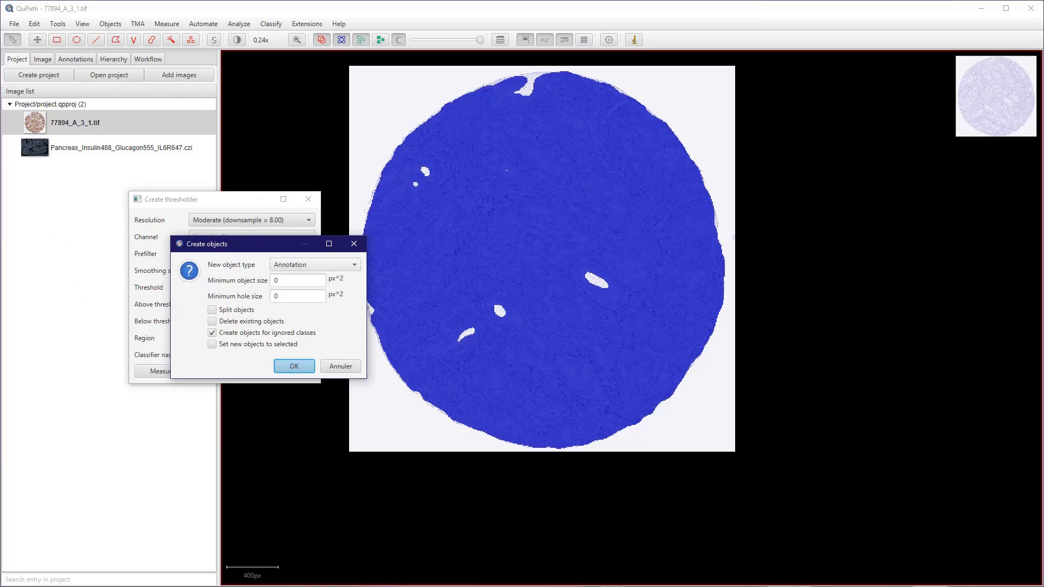
Try minimum hole sizes of 1000 and 100000 px^2 for the new annotation, reset the value to 0, and cancel object creation.
{"action": "double_click", "coordinate": [281, 296]}
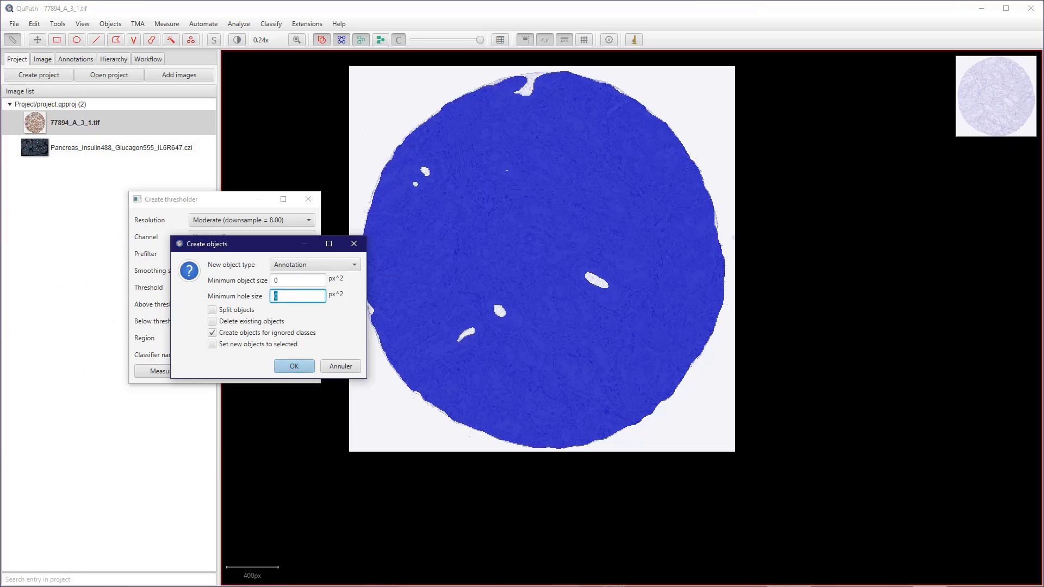
{"action": "type", "text": "1000"}
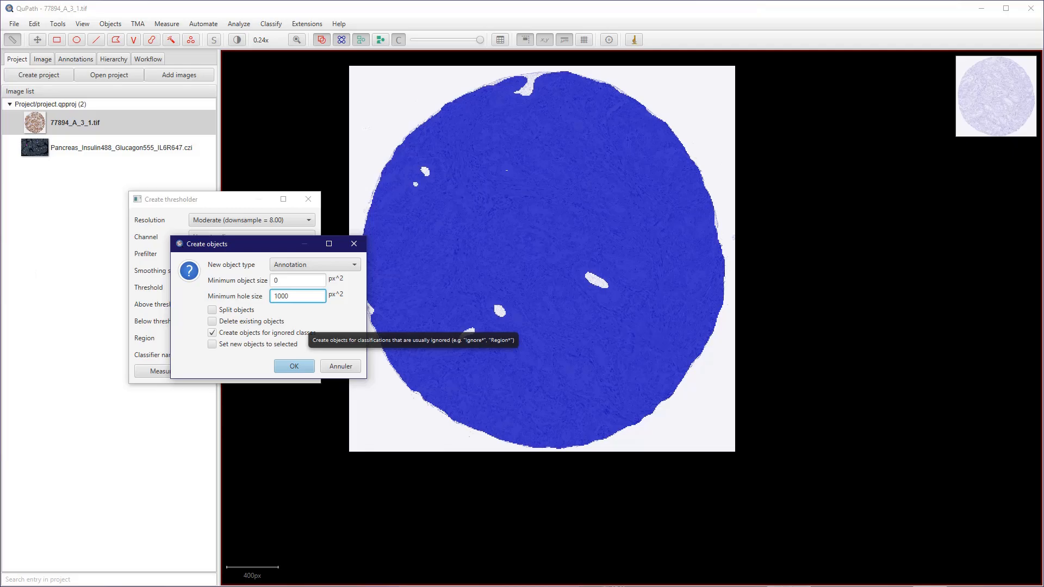
{"action": "left_click", "coordinate": [294, 280]}
{"action": "key", "text": "Tab"}
{"action": "type", "text": "00"}
{"action": "left_click", "coordinate": [294, 280]}
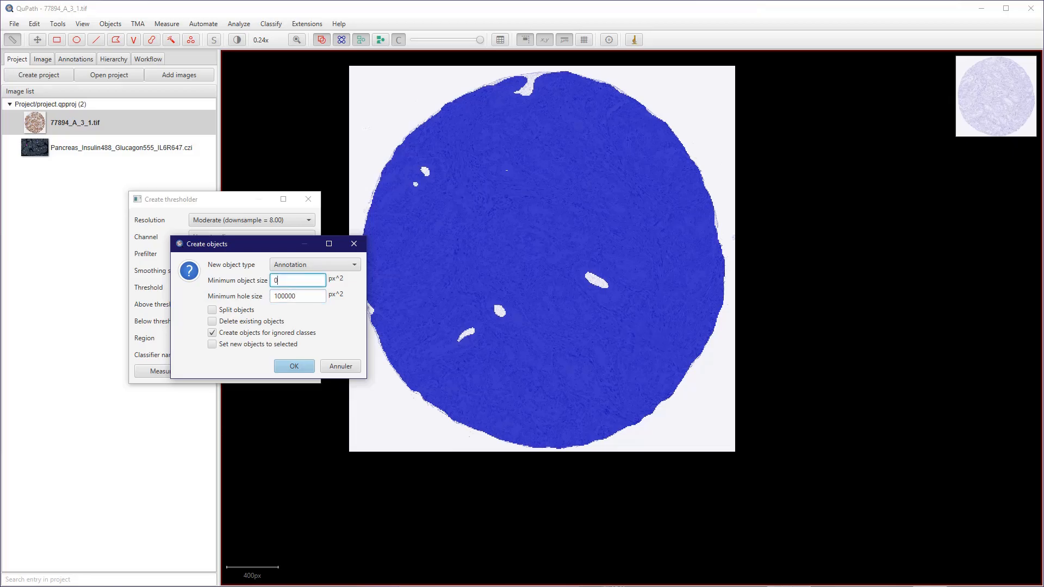
{"action": "key", "text": "Tab"}
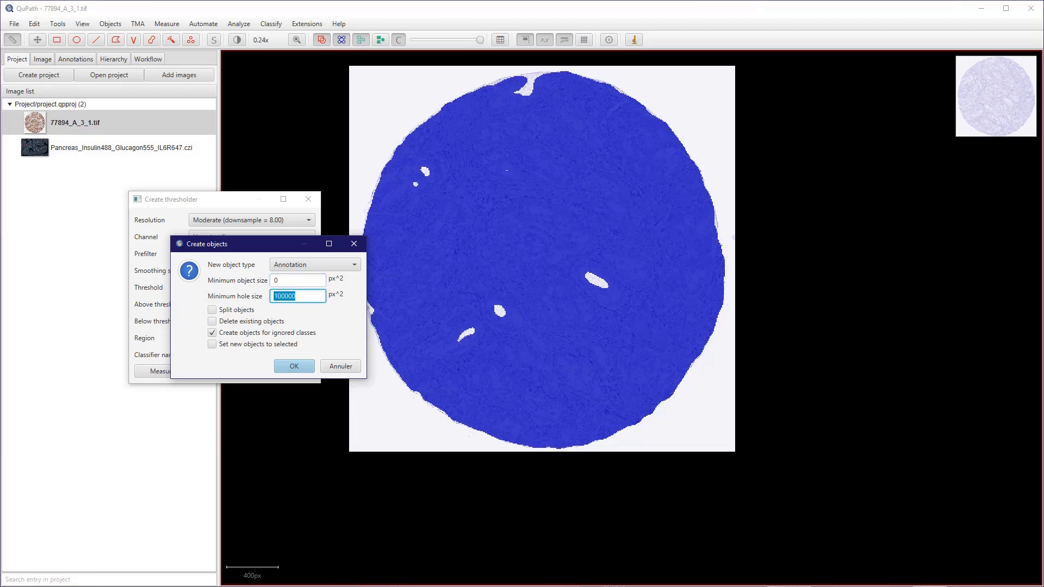
{"action": "key", "text": "BackSpace"}
{"action": "type", "text": "0"}
{"action": "left_click", "coordinate": [341, 366]}
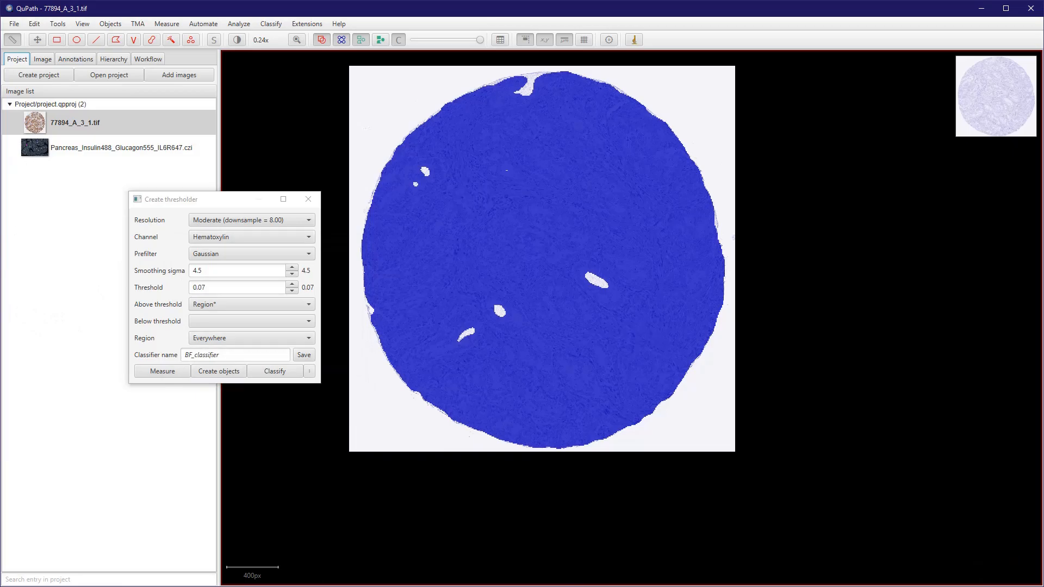
Close the thresholder and paint a small brush annotation of about 15,800 px^2 in the lower part of the tissue core.
{"action": "left_click", "coordinate": [308, 199]}
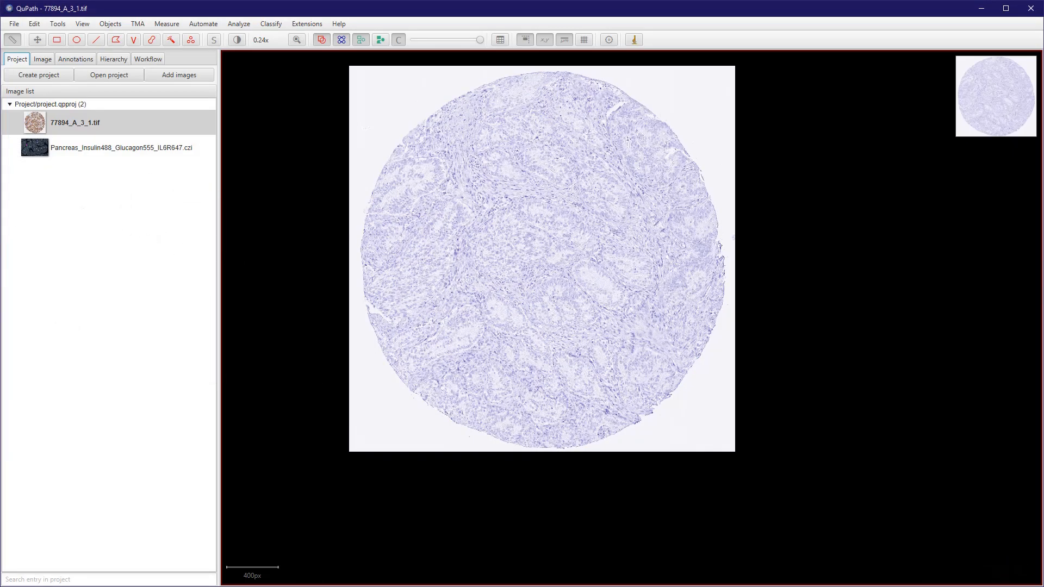
{"action": "left_click", "coordinate": [152, 39]}
{"action": "scroll", "coordinate": [482, 369], "scroll_direction": "up", "scroll_amount": 1}
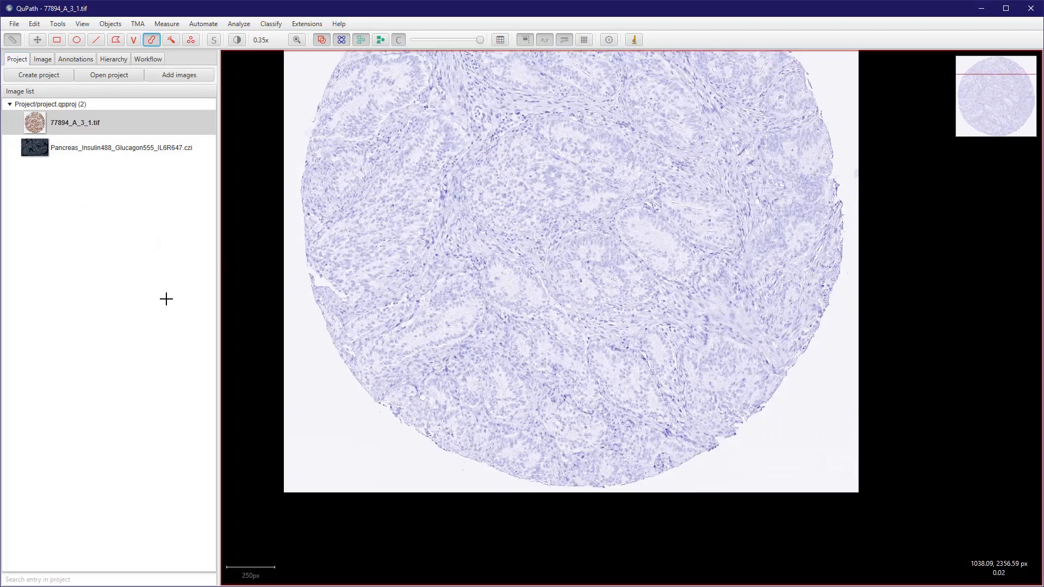
{"action": "scroll", "coordinate": [482, 369], "scroll_direction": "up", "scroll_amount": 1}
{"action": "left_click_drag", "start_coordinate": [530, 331], "coordinate": [553, 340]}
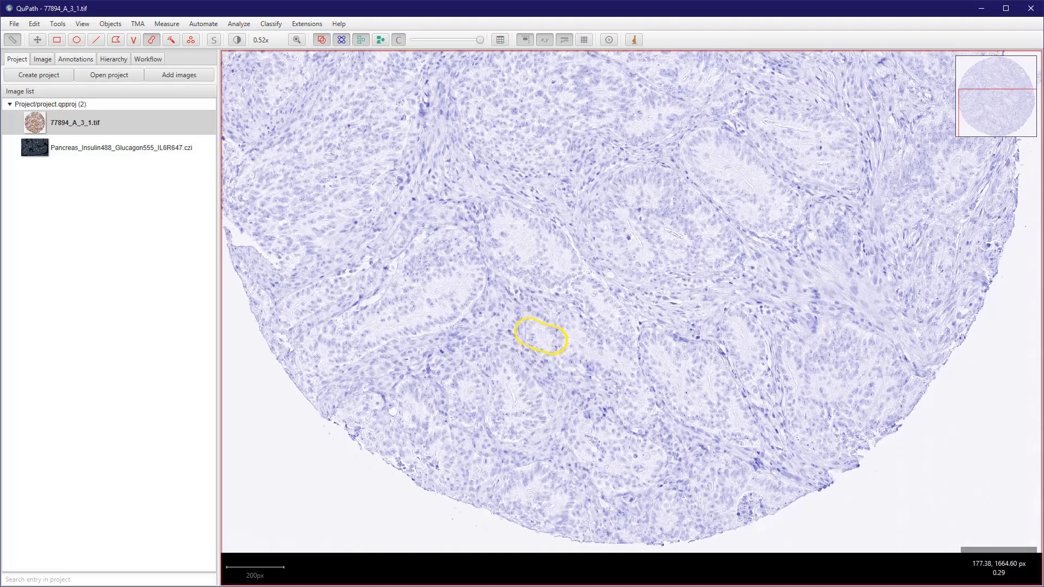
{"action": "left_click", "coordinate": [75, 59]}
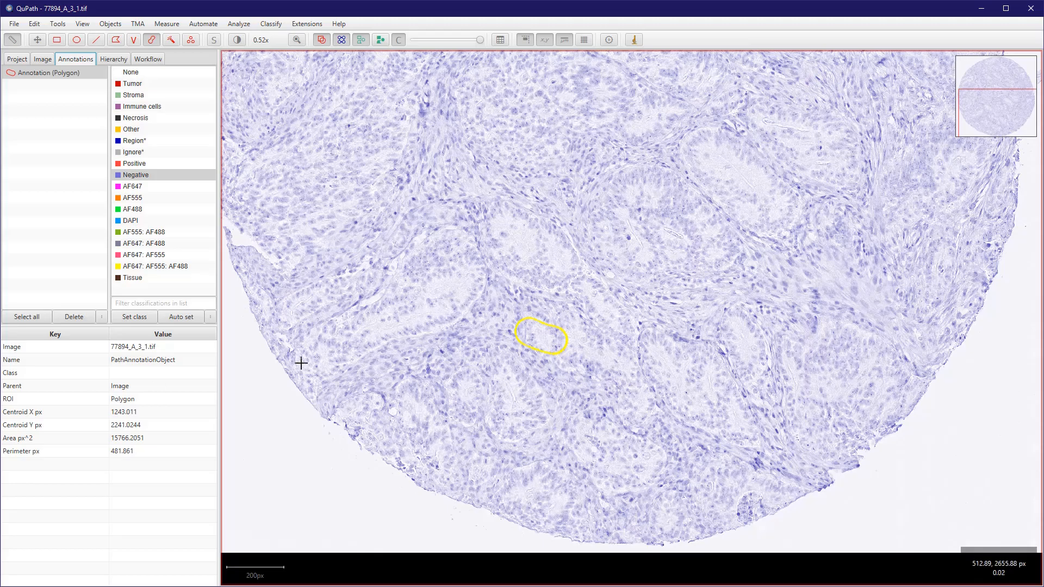
{"action": "scroll", "coordinate": [313, 269], "scroll_direction": "down", "scroll_amount": 2}
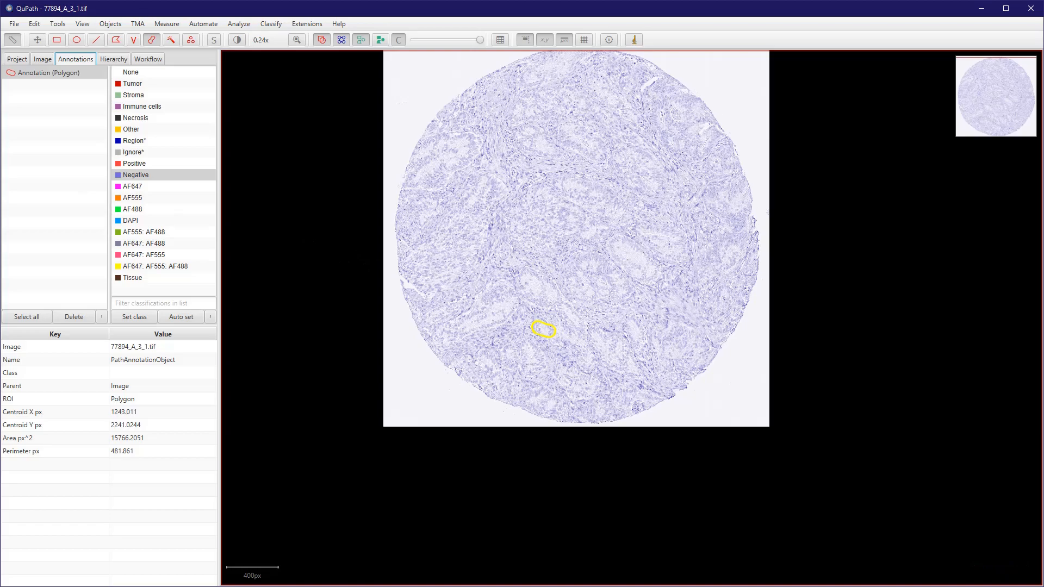
Delete the small brush annotation from the lower part of the tissue core.
{"action": "left_click", "coordinate": [74, 317]}
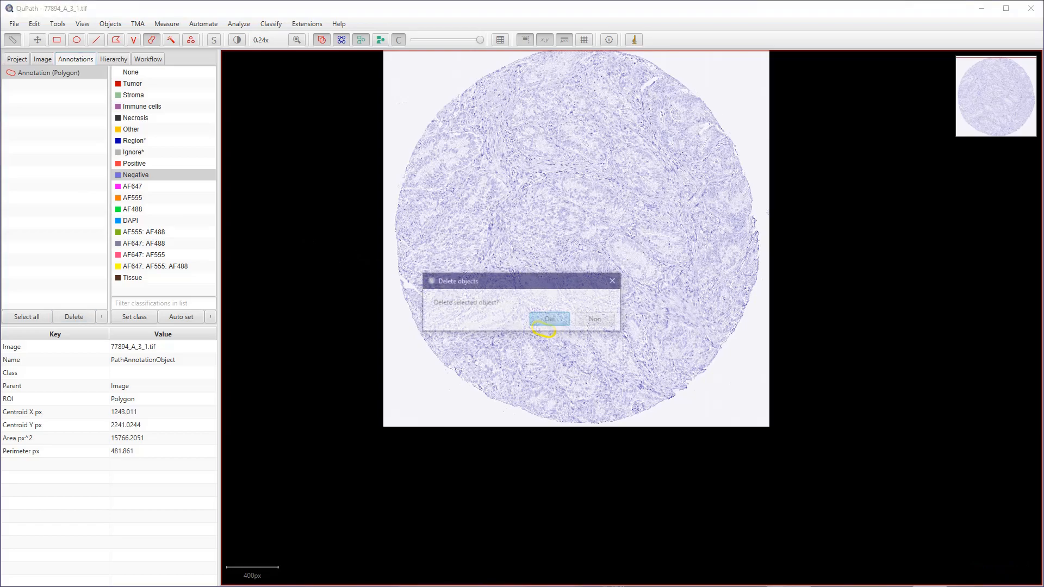
{"action": "key", "text": "Return"}
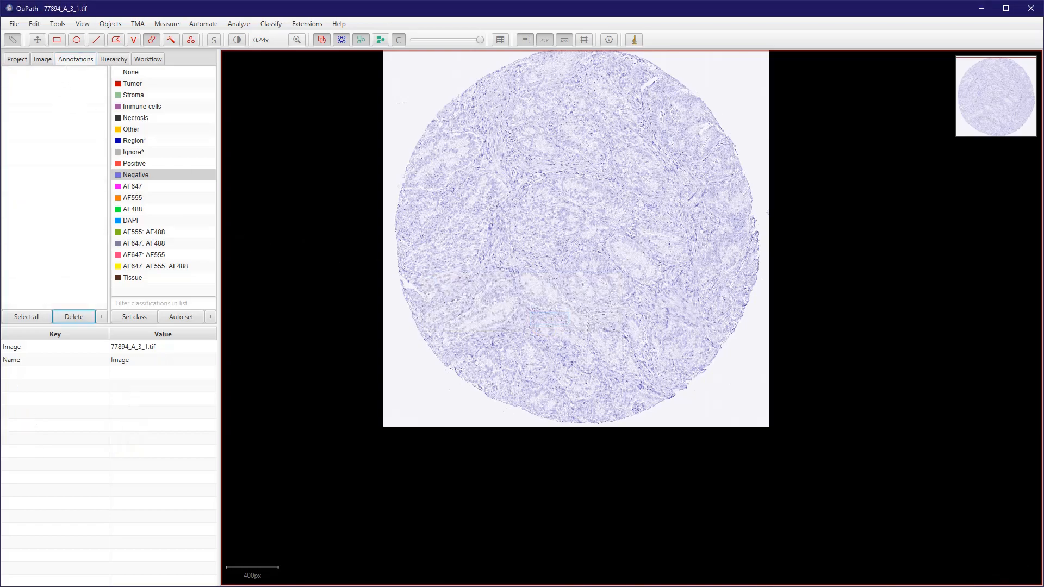
Load the saved pixel classifier BF_classifier, leaving its region set to Everywhere.
{"action": "left_click", "coordinate": [271, 24]}
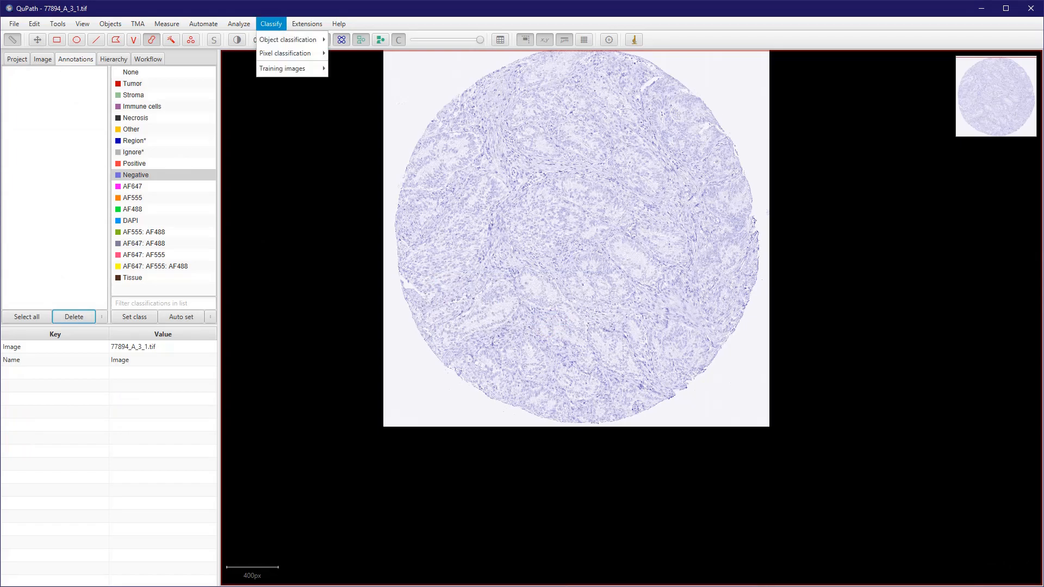
{"action": "mouse_move", "coordinate": [294, 53]}
{"action": "key", "text": "Down"}
{"action": "key", "text": "Down"}
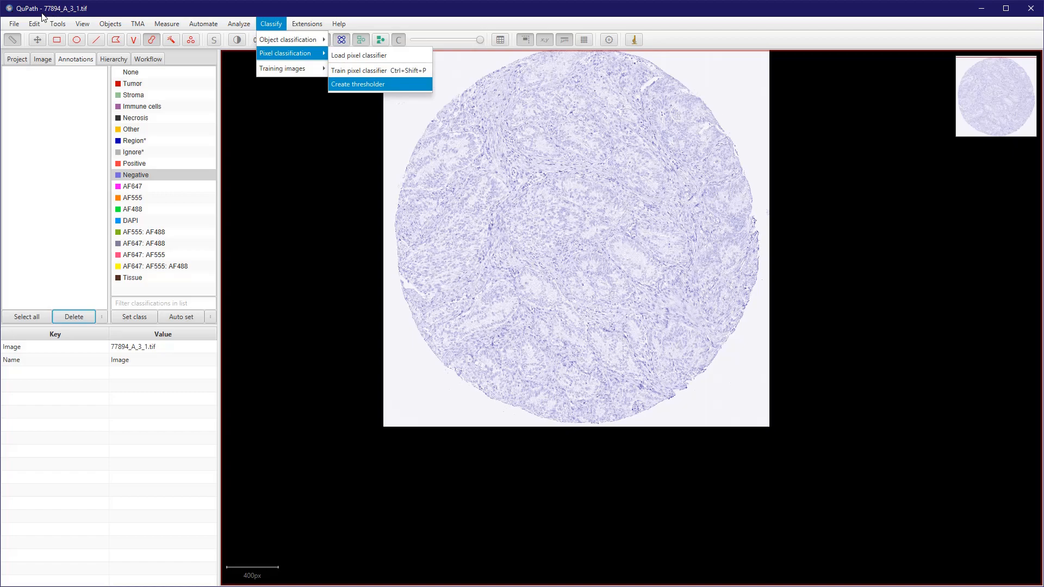
{"action": "key", "text": "Up"}
{"action": "key", "text": "Up"}
{"action": "key", "text": "Down"}
{"action": "key", "text": "Down"}
{"action": "key", "text": "Up"}
{"action": "key", "text": "Up"}
{"action": "key", "text": "Return"}
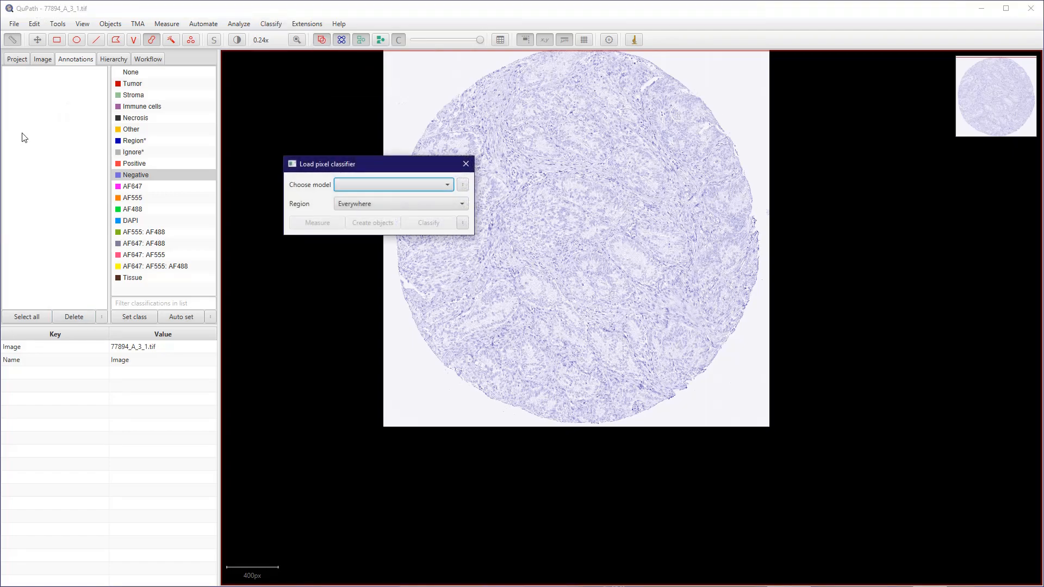
{"action": "key", "text": "alt+Down"}
{"action": "key", "text": "Down"}
{"action": "left_click", "coordinate": [381, 199]}
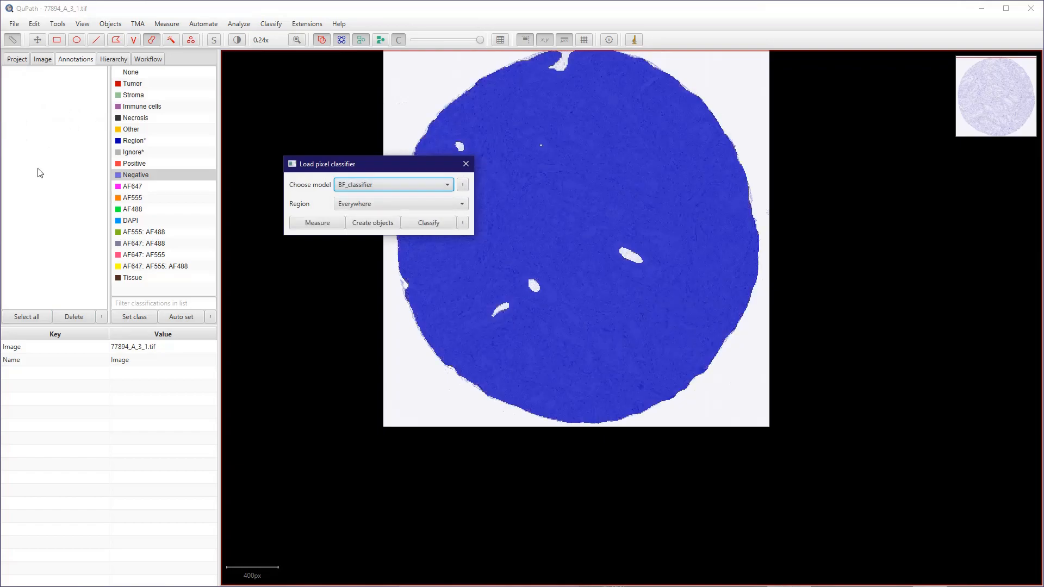
Create an annotation from BF_classifier with the full image as parent and a minimum hole size of 30000 px^2, and close the classifier loader.
{"action": "left_click", "coordinate": [372, 223]}
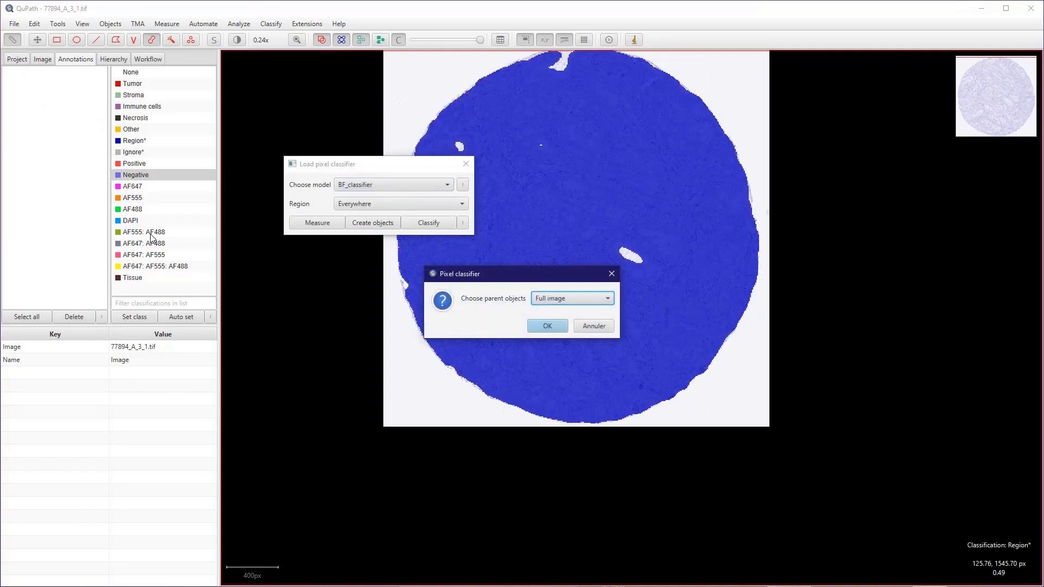
{"action": "mouse_move", "coordinate": [489, 274]}
{"action": "left_mouse_down"}
{"action": "mouse_move", "coordinate": [382, 299]}
{"action": "mouse_move", "coordinate": [265, 300]}
{"action": "left_mouse_up"}
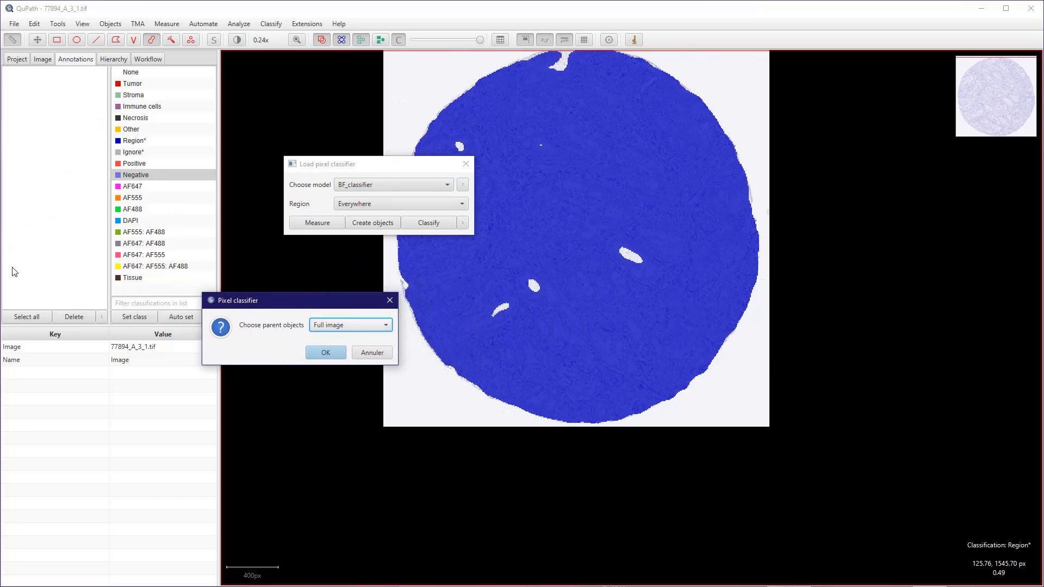
{"action": "left_click", "coordinate": [326, 352]}
{"action": "left_click_drag", "start_coordinate": [512, 242], "coordinate": [222, 271]}
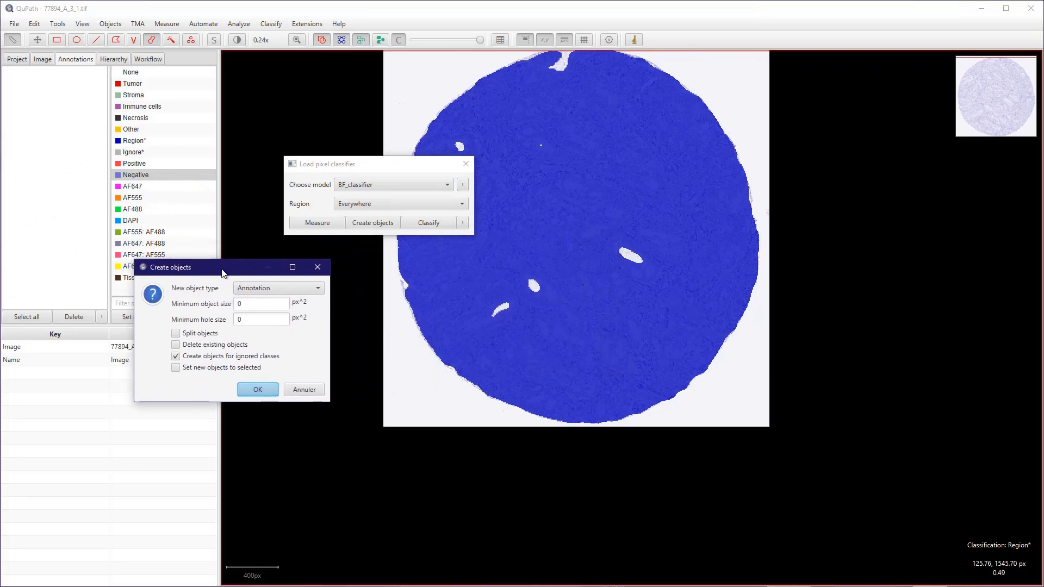
{"action": "double_click", "coordinate": [255, 320]}
{"action": "type", "text": "30000"}
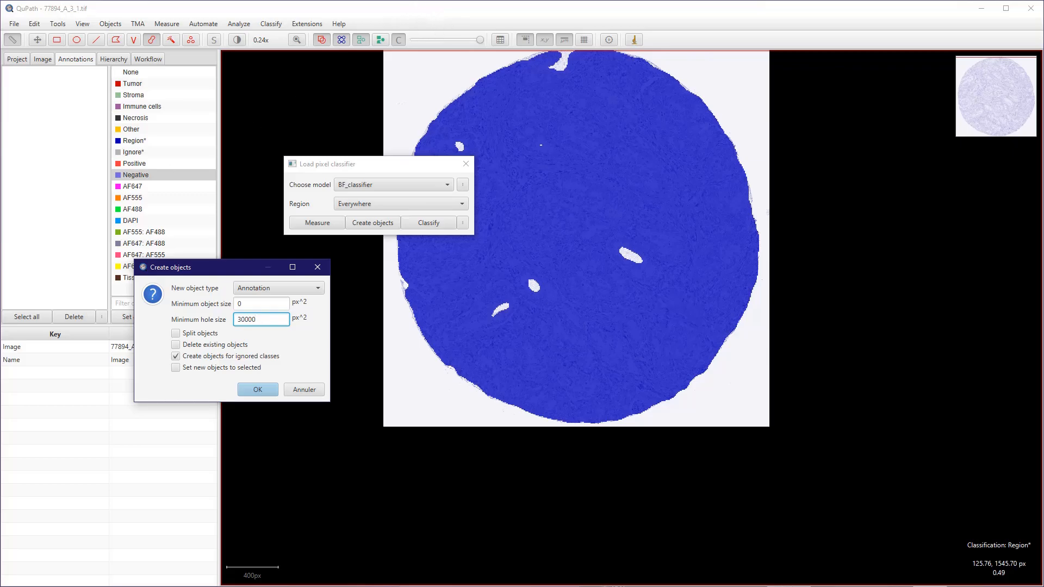
{"action": "left_click", "coordinate": [258, 305]}
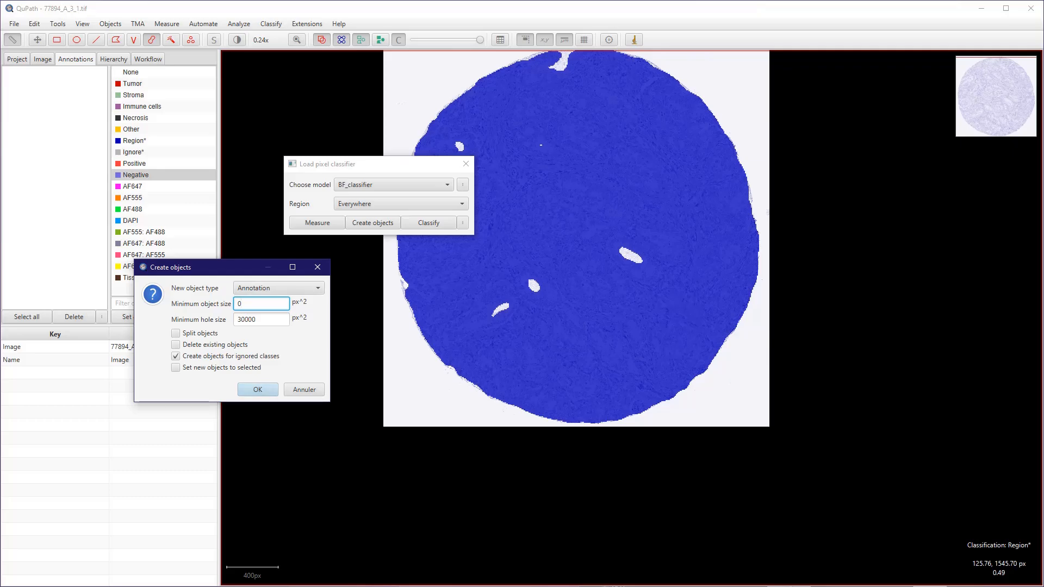
{"action": "key", "text": "Return"}
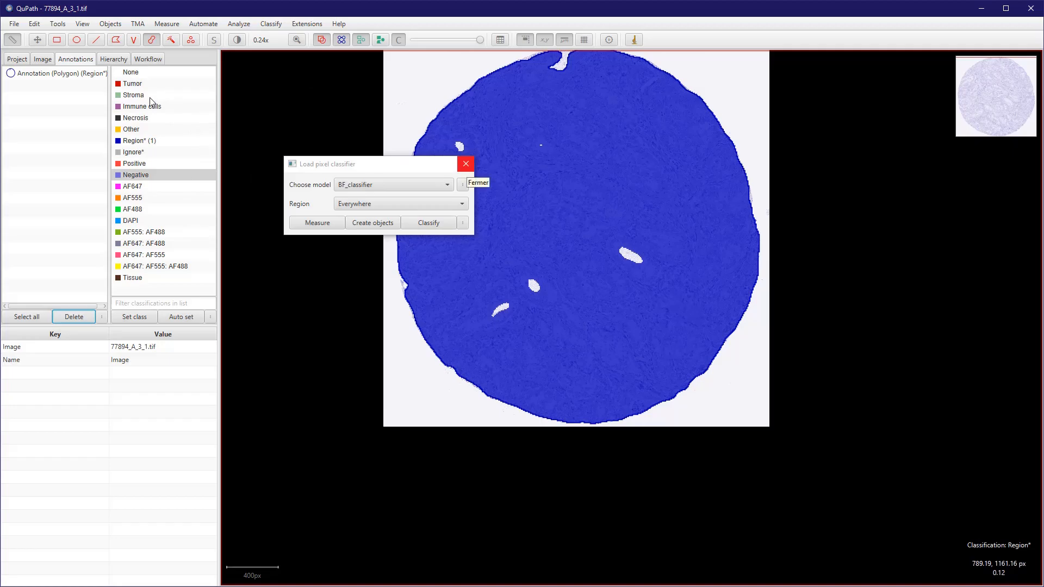
{"action": "left_click", "coordinate": [466, 163]}
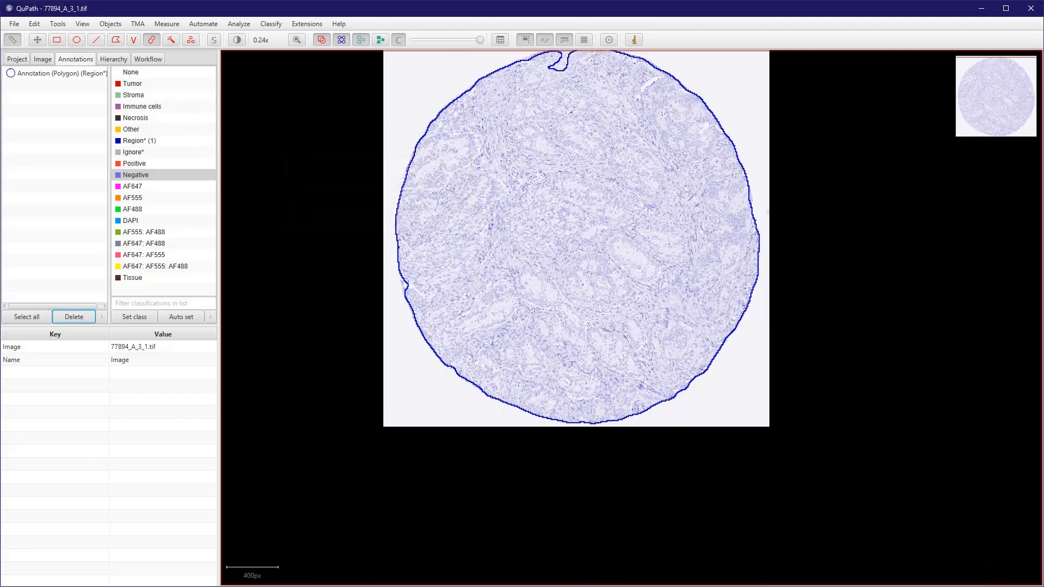
Select the new Region* annotation and check how its outline follows the tissue edge.
{"action": "left_click", "coordinate": [54, 73]}
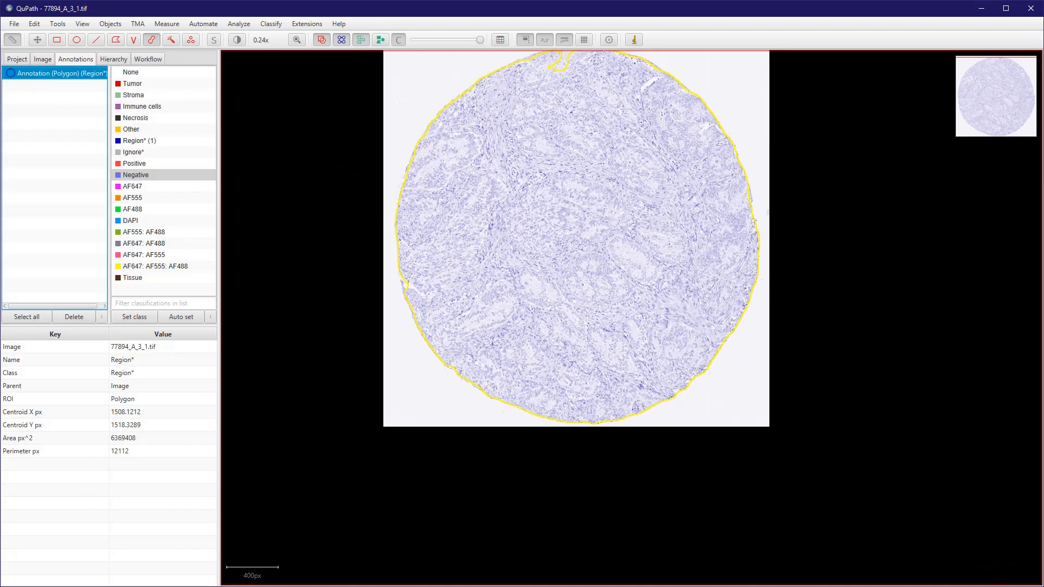
{"action": "scroll", "coordinate": [393, 377], "scroll_direction": "up", "scroll_amount": 2}
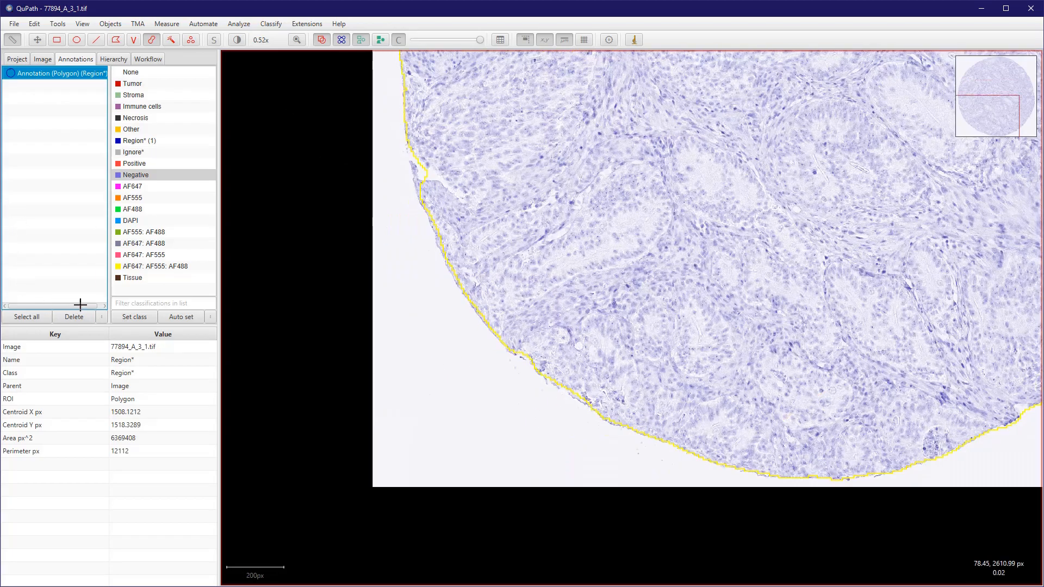
{"action": "scroll", "coordinate": [244, 298], "scroll_direction": "down", "scroll_amount": 3}
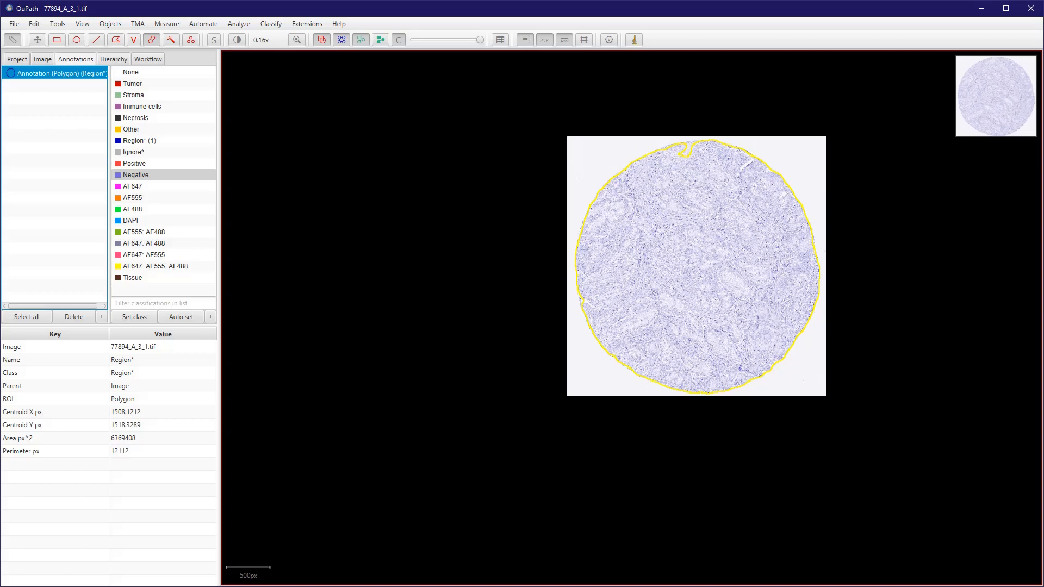
Show only the DAB channel in the viewer, inspect the staining up close, and close the brightness and contrast settings.
{"action": "left_click", "coordinate": [237, 40]}
{"action": "left_click", "coordinate": [434, 154]}
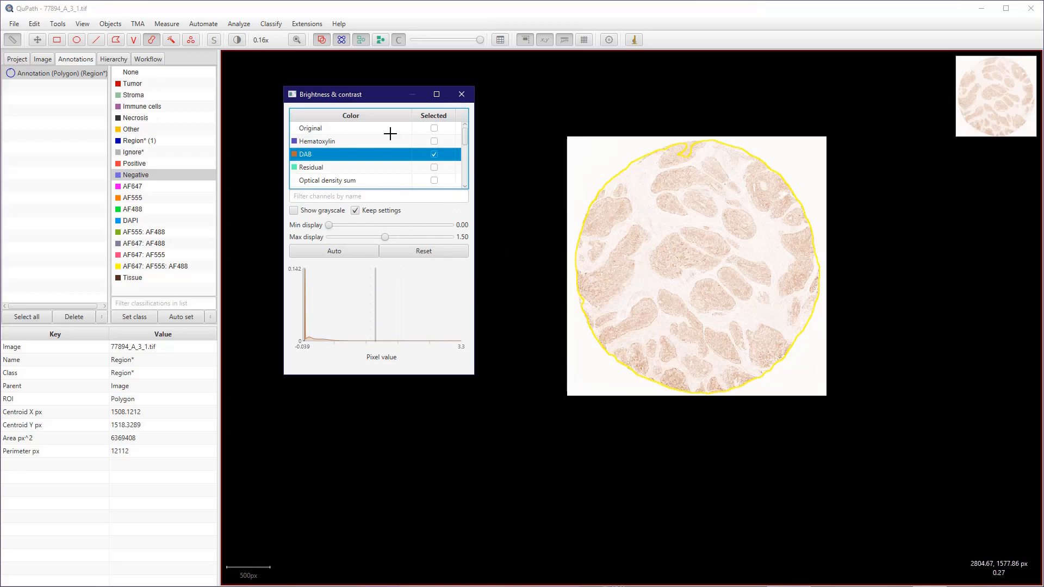
{"action": "scroll", "coordinate": [432, 236], "scroll_direction": "up", "scroll_amount": 3}
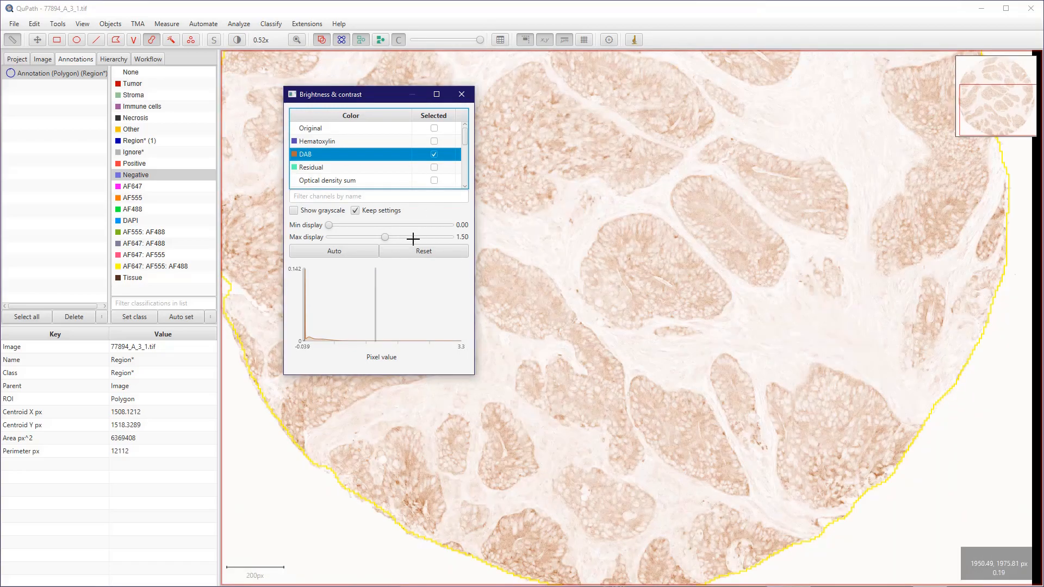
{"action": "scroll", "coordinate": [414, 239], "scroll_direction": "down", "scroll_amount": 1}
{"action": "scroll", "coordinate": [293, 210], "scroll_direction": "up", "scroll_amount": 2}
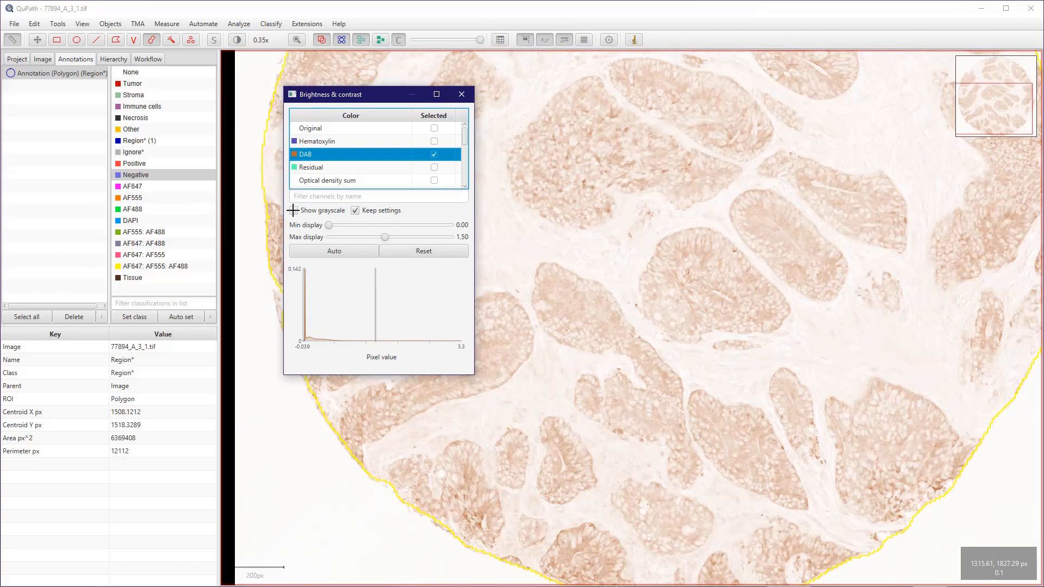
{"action": "scroll", "coordinate": [400, 238], "scroll_direction": "up", "scroll_amount": 5}
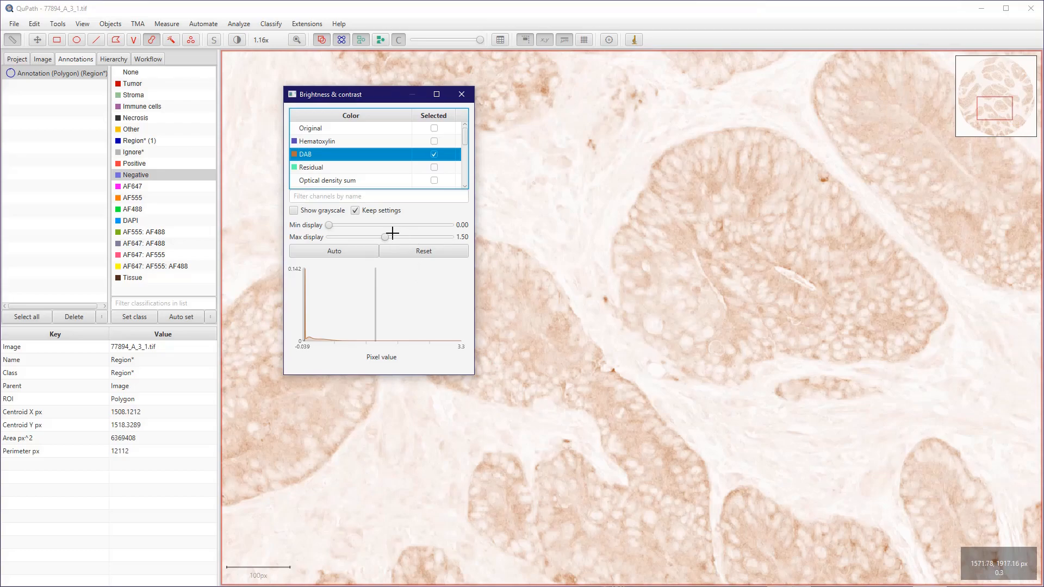
{"action": "scroll", "coordinate": [335, 228], "scroll_direction": "down", "scroll_amount": 7}
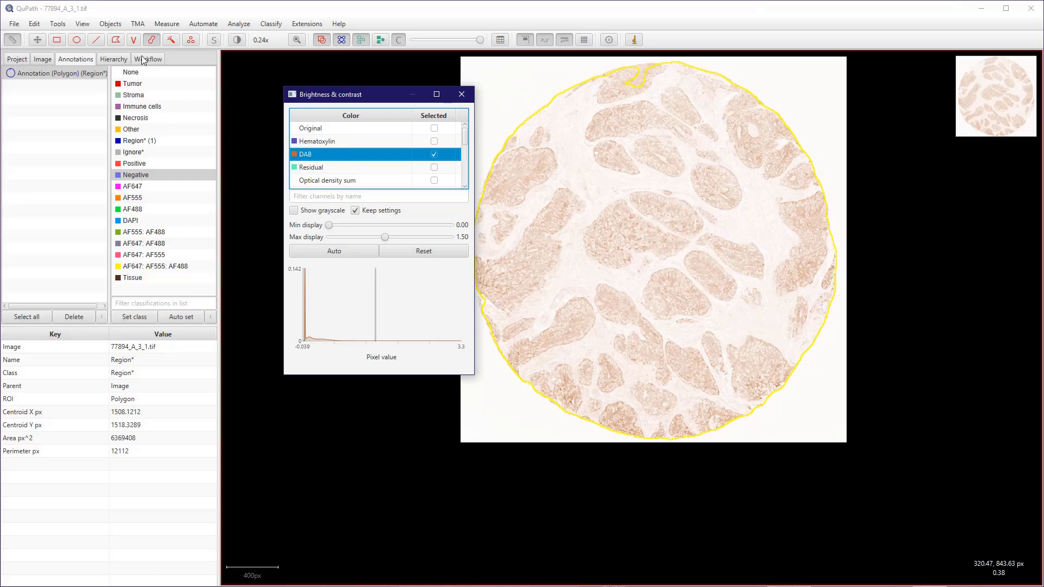
{"action": "left_click", "coordinate": [462, 94]}
Open a new pixel thresholder clear of the tissue and set its channel to DAB.
{"action": "left_click", "coordinate": [271, 23]}
{"action": "mouse_move", "coordinate": [288, 53]}
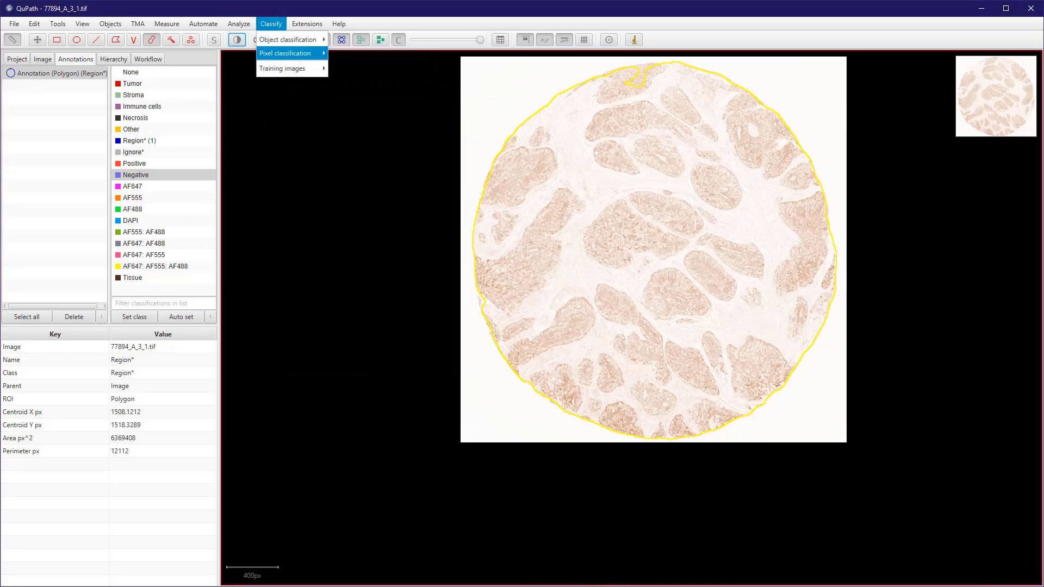
{"action": "key", "text": "Down"}
{"action": "key", "text": "Down"}
{"action": "key", "text": "Return"}
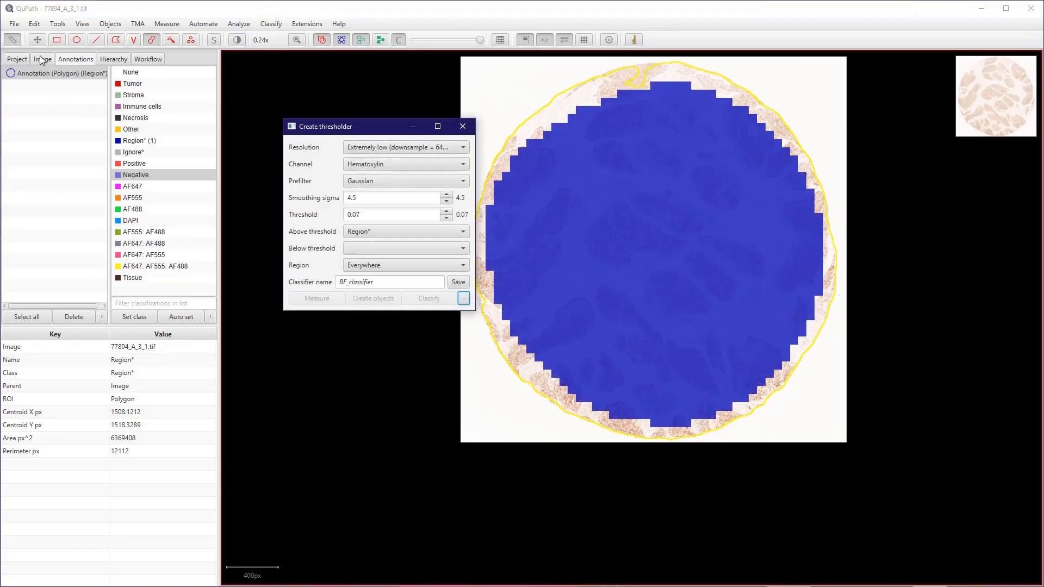
{"action": "left_click_drag", "start_coordinate": [380, 126], "coordinate": [216, 124]}
{"action": "left_click", "coordinate": [261, 162]}
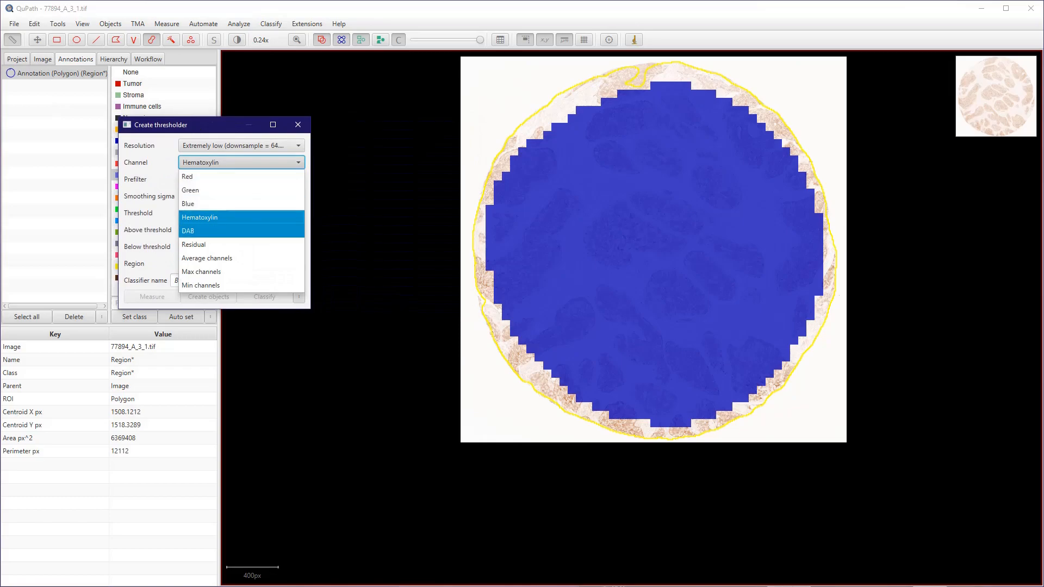
{"action": "key", "text": "Down"}
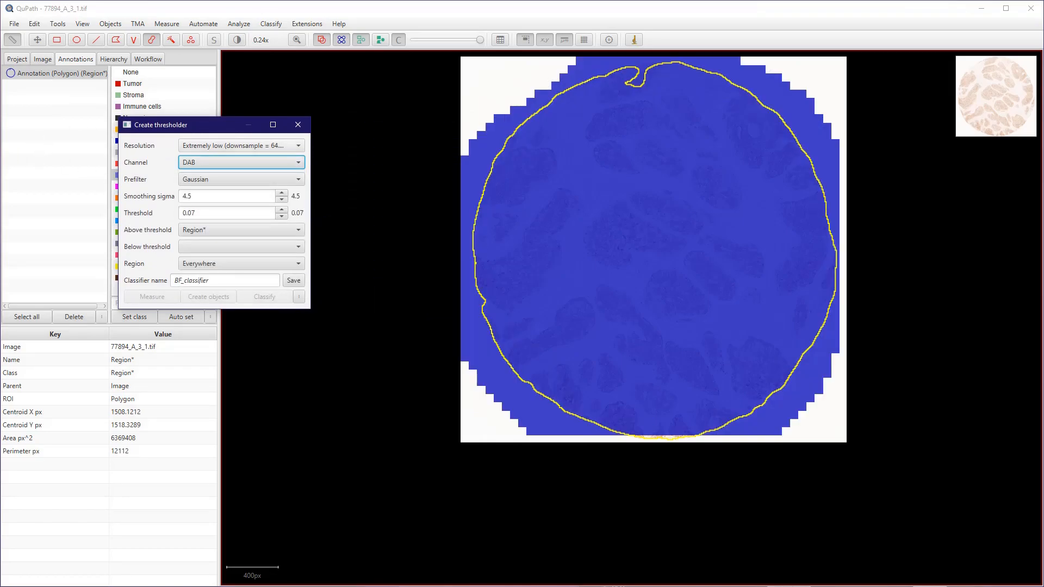
Set the thresholder's threshold to 0.2 and its smoothing sigma to 1.
{"action": "left_click_drag", "start_coordinate": [197, 213], "coordinate": [188, 213]}
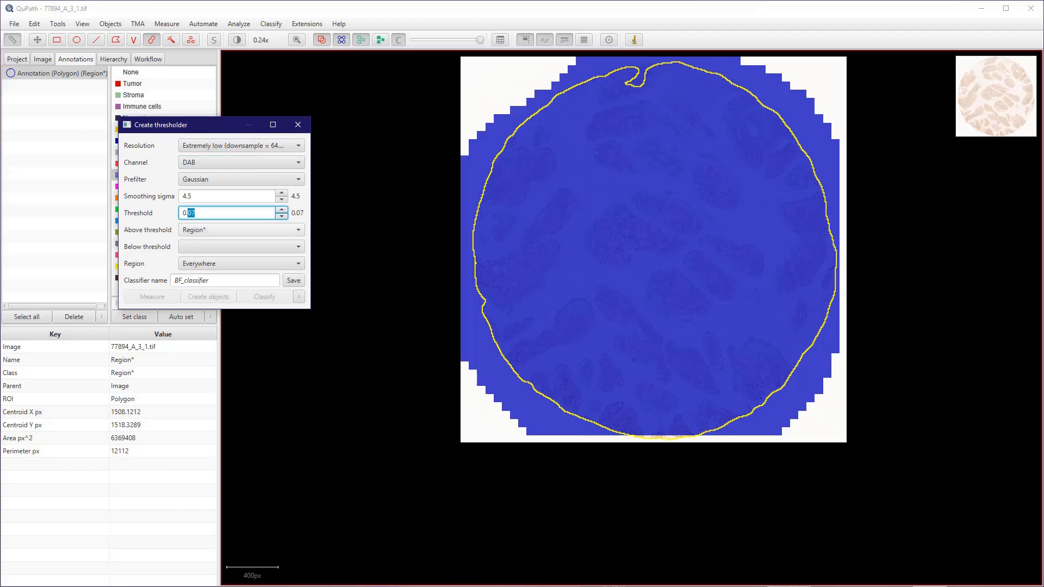
{"action": "type", "text": "2"}
{"action": "key", "text": "Return"}
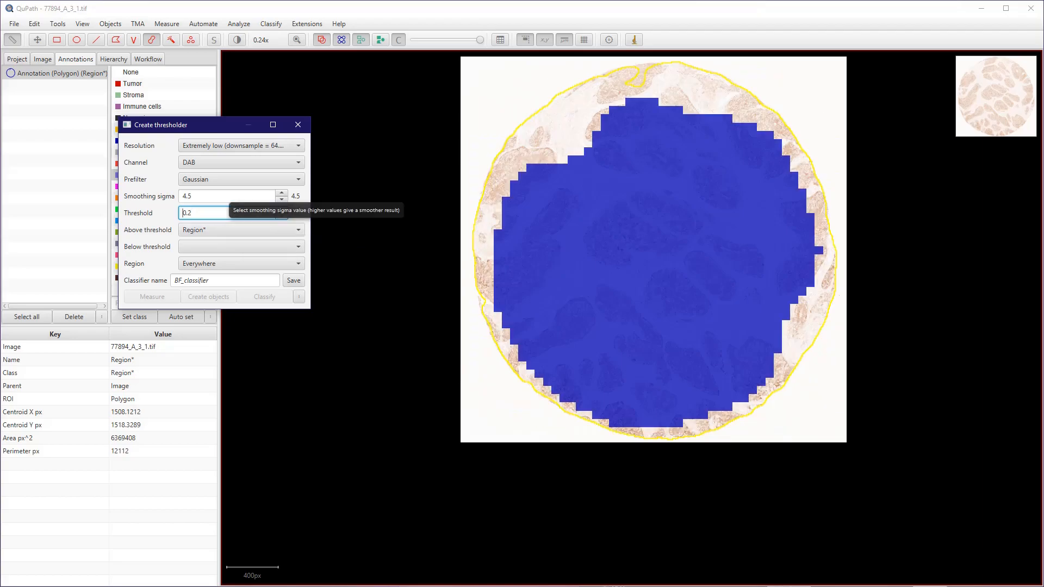
{"action": "key", "text": "shift+Tab"}
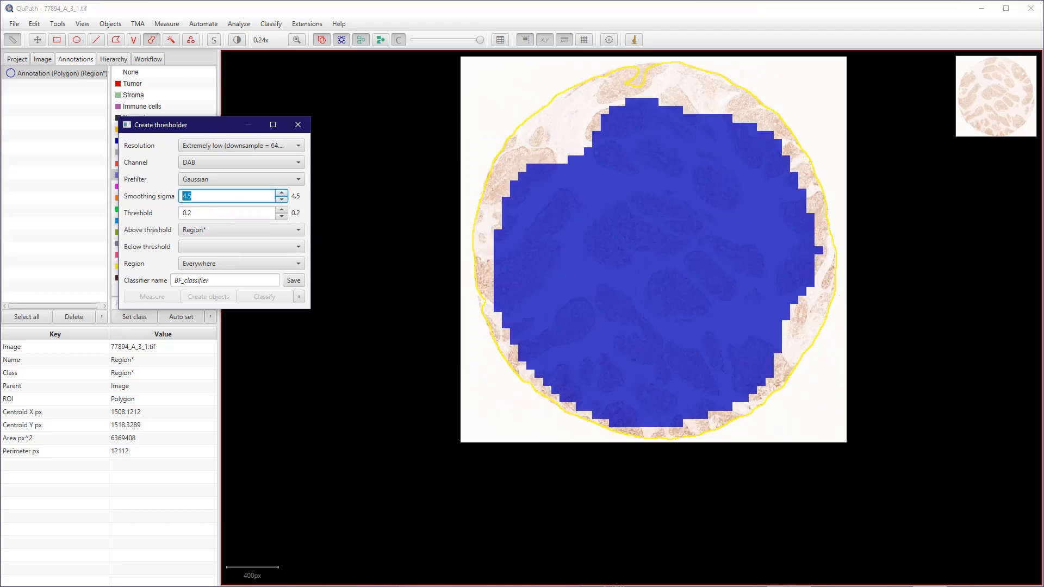
{"action": "type", "text": "1"}
{"action": "key", "text": "Return"}
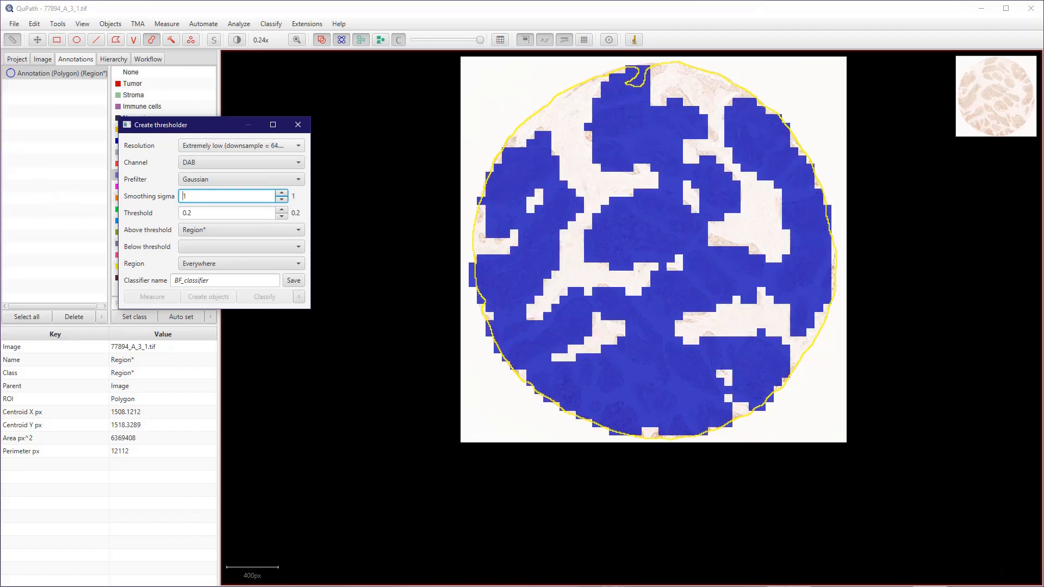
Try the Very low resolution (downsample = 32.00) for the thresholder, and set it to Low (downsample = 16.00).
{"action": "left_click", "coordinate": [245, 145]}
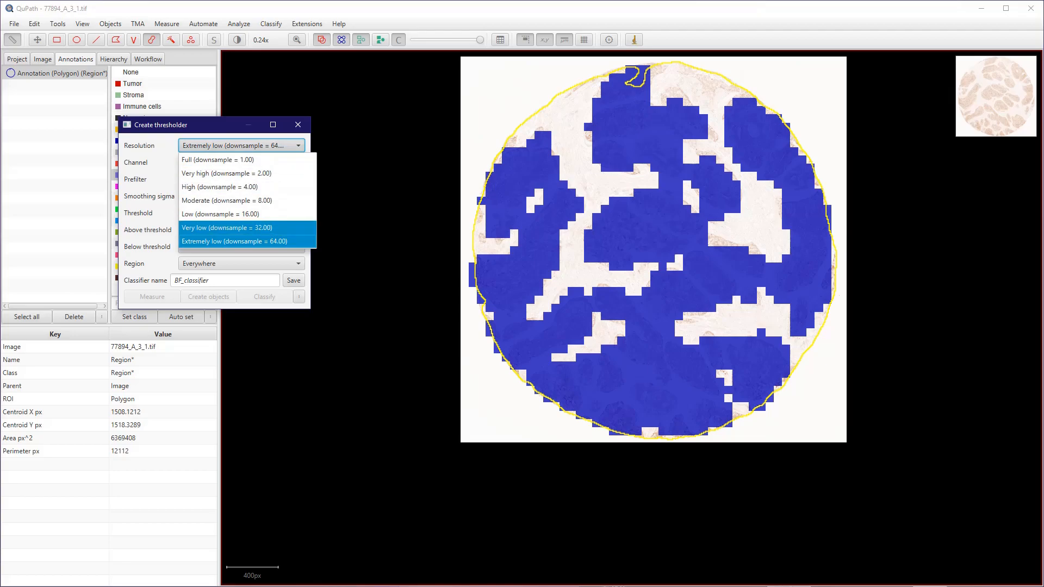
{"action": "left_click", "coordinate": [244, 228]}
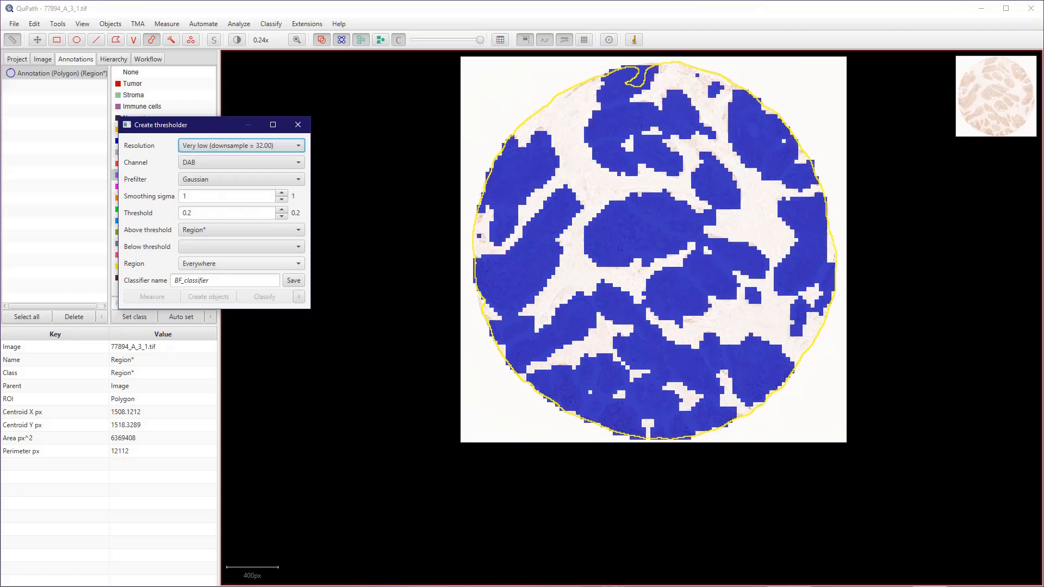
{"action": "left_click", "coordinate": [245, 146]}
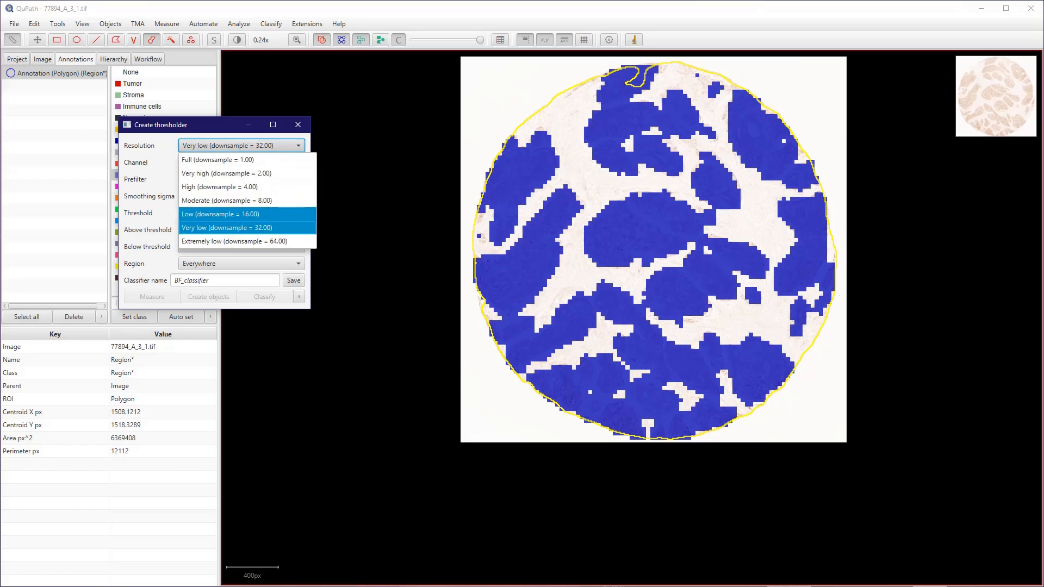
{"action": "key", "text": "Return"}
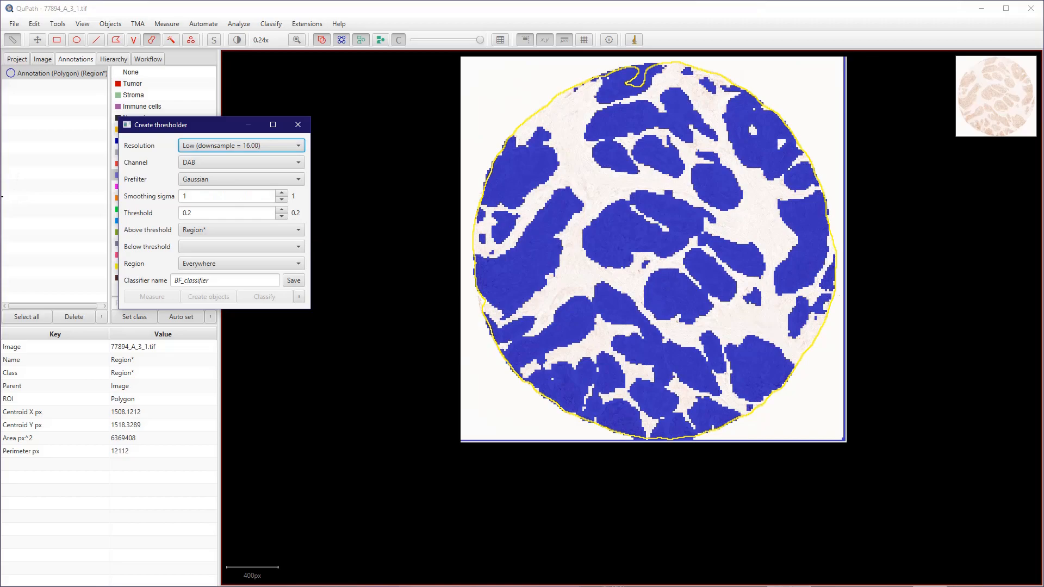
Raise the DAB threshold to 0.25.
{"action": "left_click", "coordinate": [196, 213]}
{"action": "type", "text": "5"}
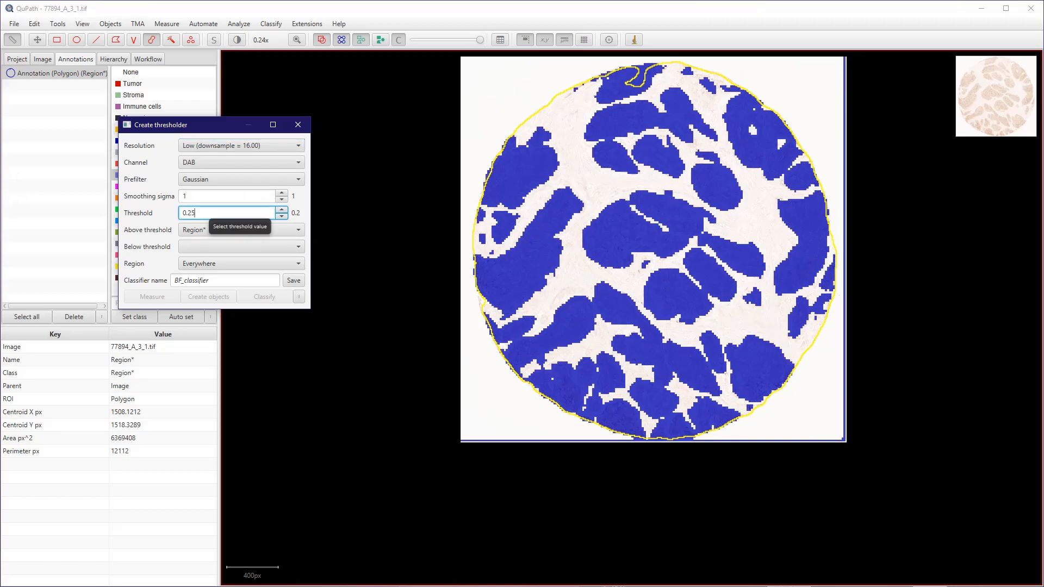
{"action": "key", "text": "Return"}
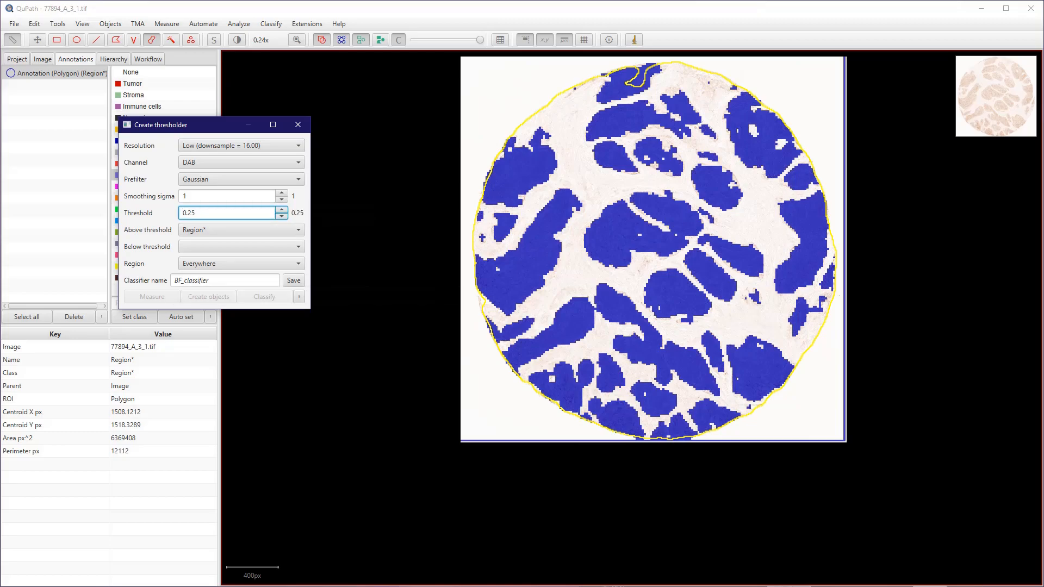
Save the pixel thresholder under the name BF-DAB_classifier.
{"action": "left_click", "coordinate": [199, 280]}
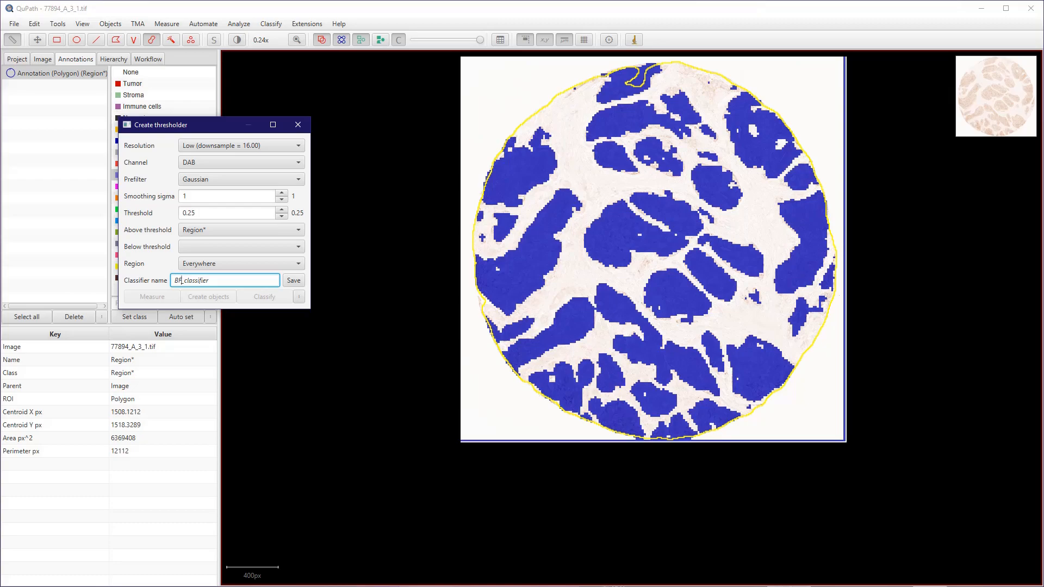
{"action": "type", "text": "-DAB"}
{"action": "left_click", "coordinate": [293, 280]}
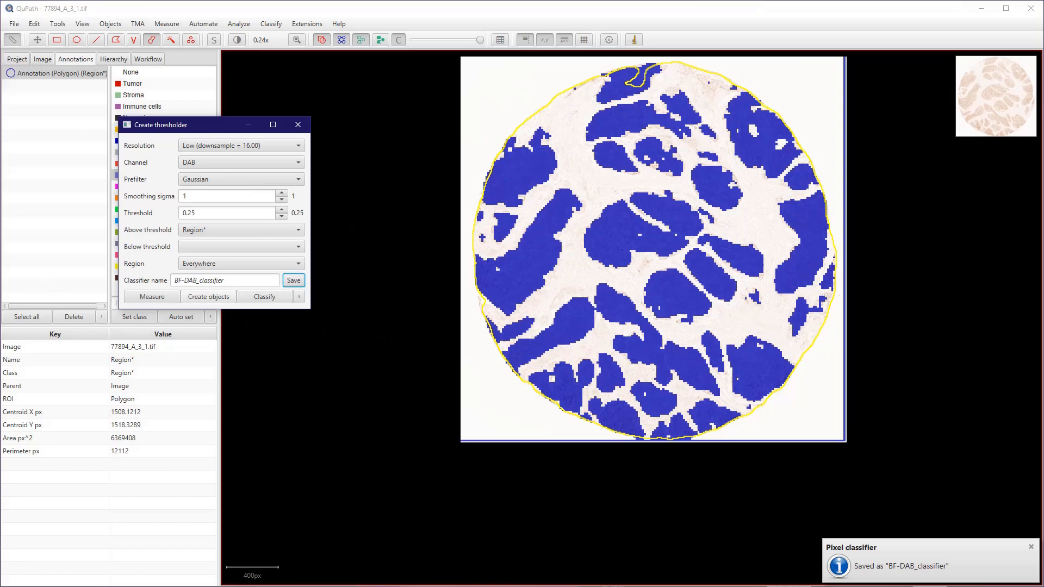
Start creating objects from the saved DAB classifier, using the full image as the parent object.
{"action": "left_click", "coordinate": [208, 296]}
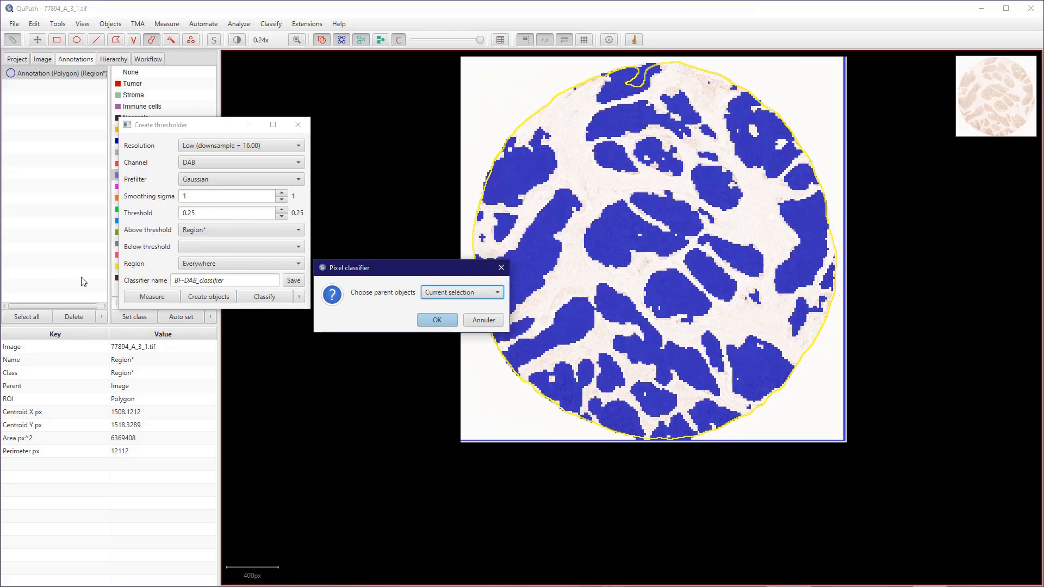
{"action": "left_click", "coordinate": [461, 292]}
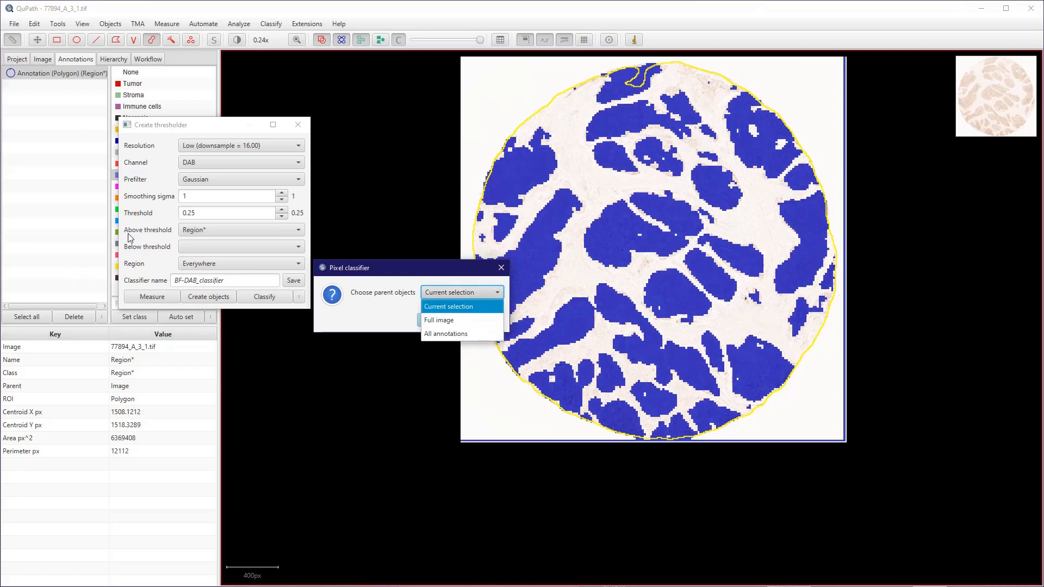
{"action": "left_click", "coordinate": [439, 320]}
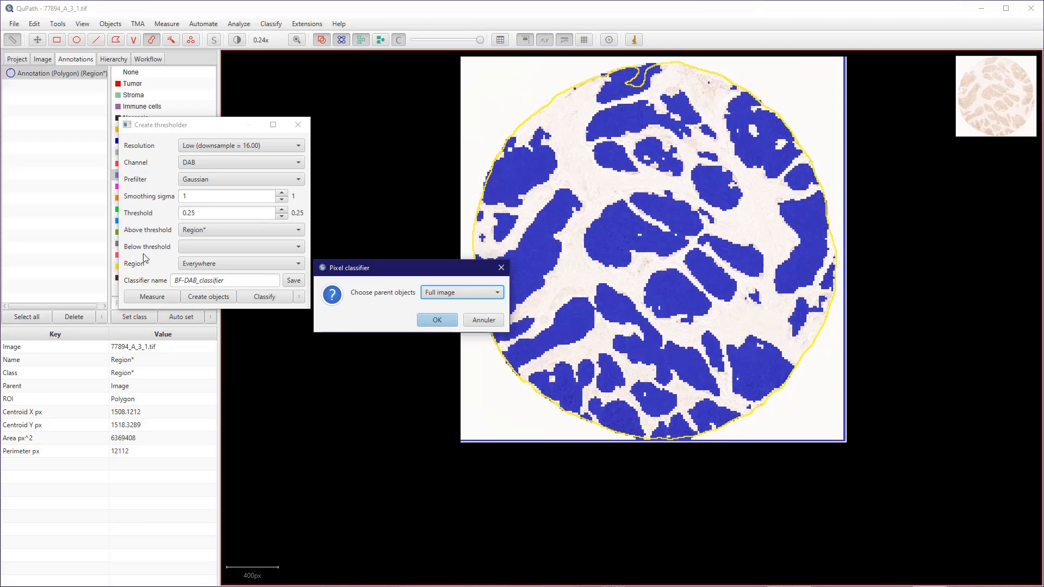
{"action": "left_click", "coordinate": [437, 320]}
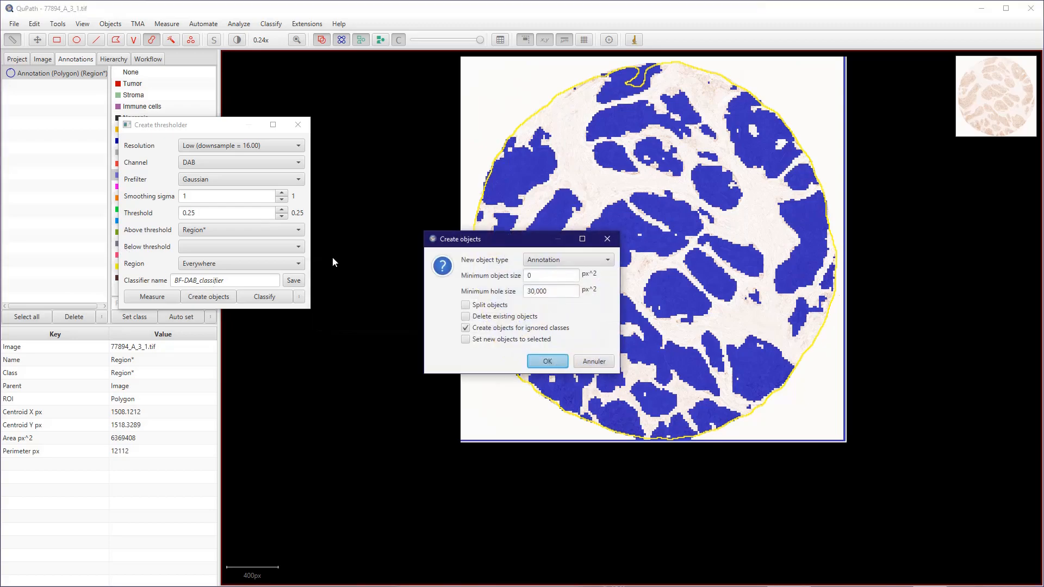
Create unsplit annotations from the DAB classifier with a minimum hole size of 20000 px^2, and close the thresholder.
{"action": "left_click_drag", "start_coordinate": [542, 243], "coordinate": [312, 213]}
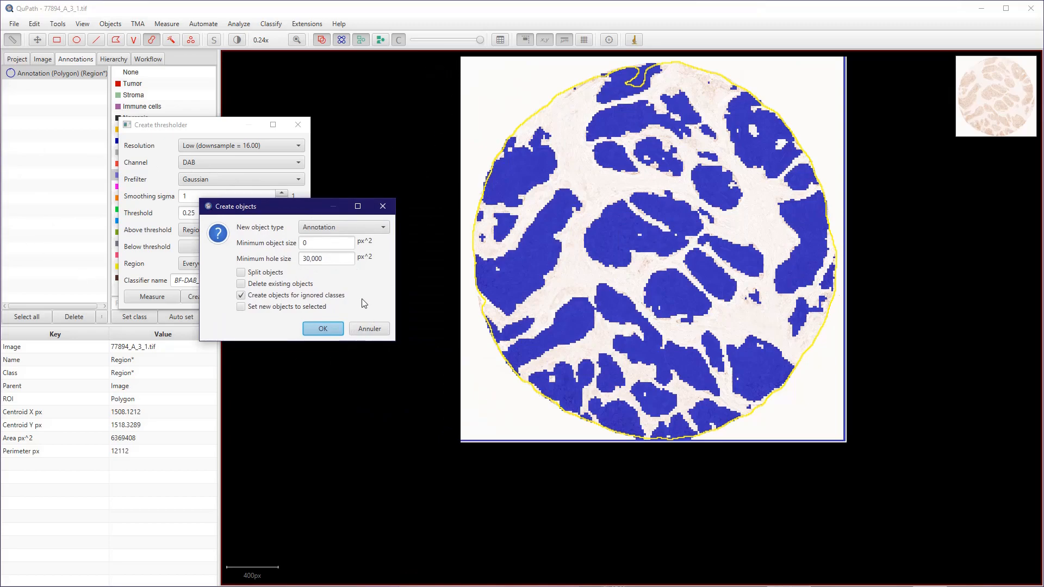
{"action": "left_click_drag", "start_coordinate": [336, 259], "coordinate": [20, 193]}
{"action": "key", "text": "ctrl+a"}
{"action": "type", "text": "20000"}
{"action": "key", "text": "Tab"}
{"action": "key", "text": "space"}
{"action": "key", "text": "space"}
{"action": "key", "text": "Return"}
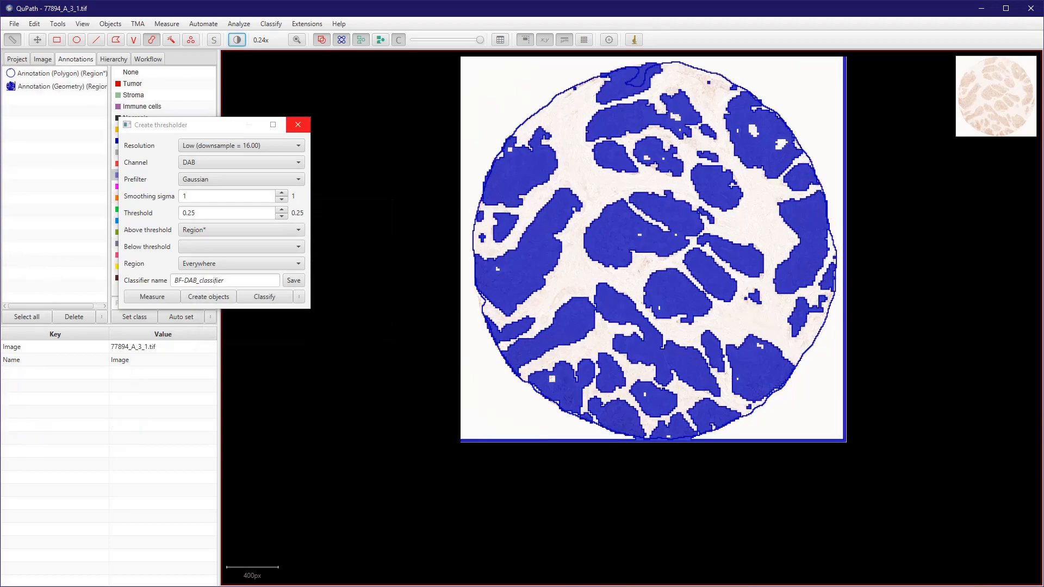
{"action": "left_click", "coordinate": [298, 125]}
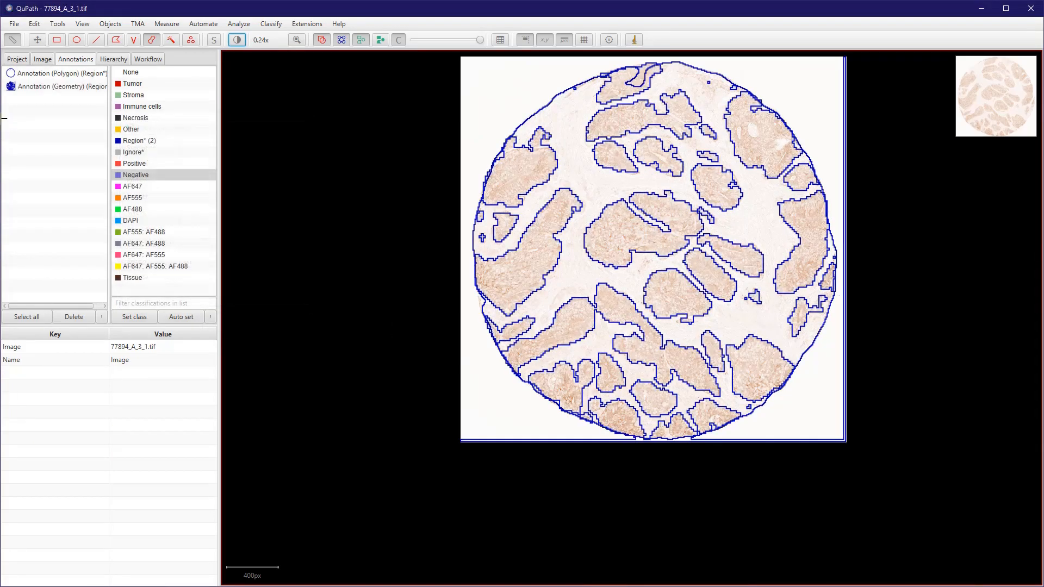
Split the stained-region geometry annotation into separate annotations, and select one of the resulting polygons.
{"action": "left_click", "coordinate": [62, 86]}
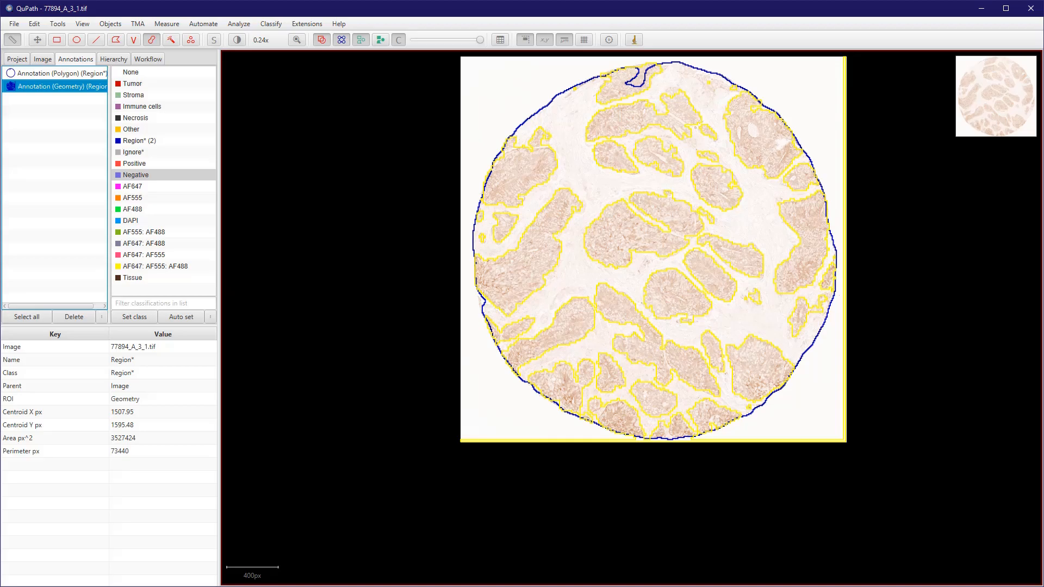
{"action": "right_click", "coordinate": [24, 87]}
{"action": "mouse_move", "coordinate": [54, 151]}
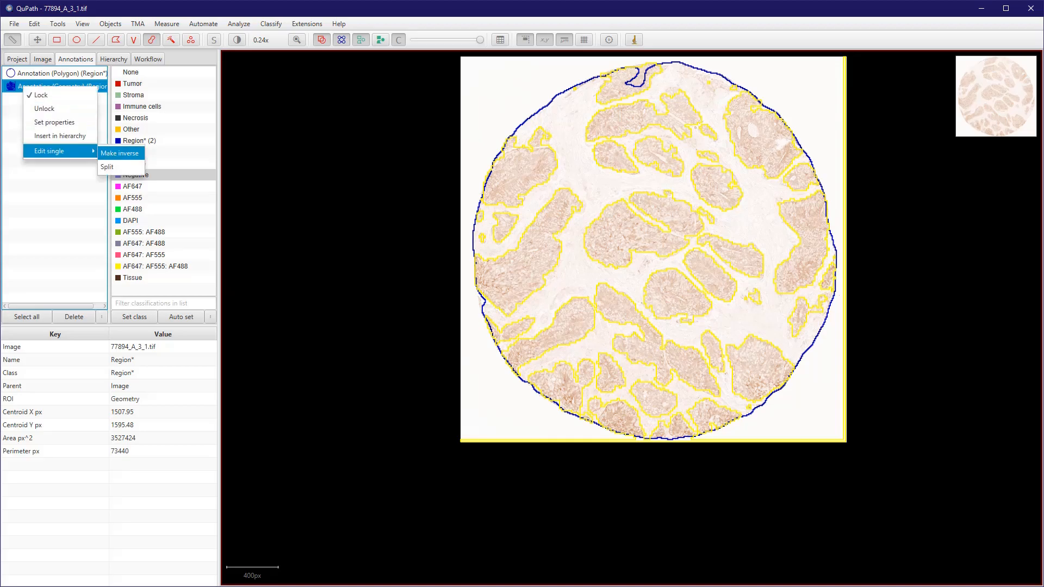
{"action": "left_click", "coordinate": [114, 167]}
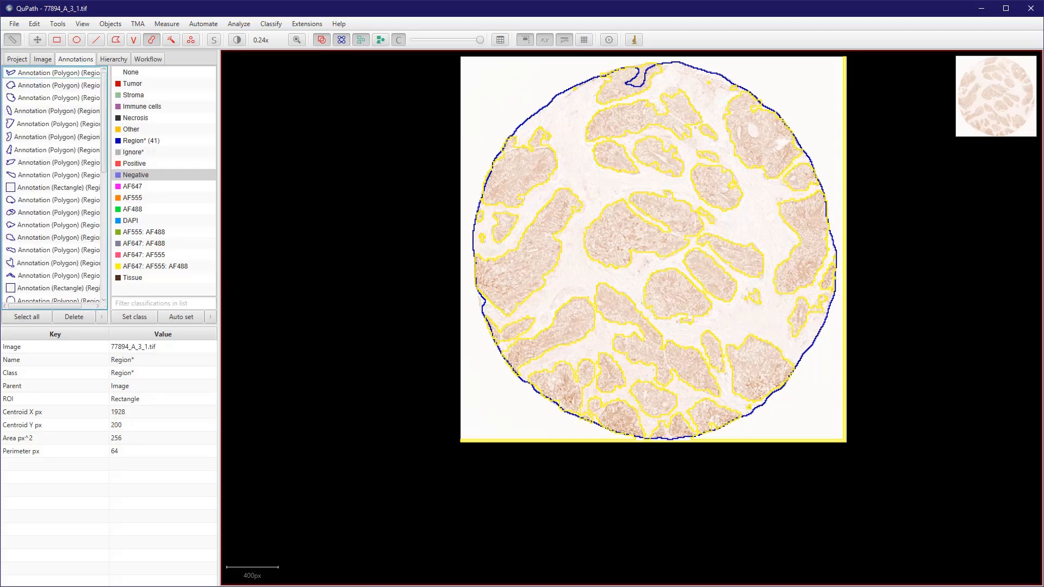
{"action": "left_click", "coordinate": [59, 163]}
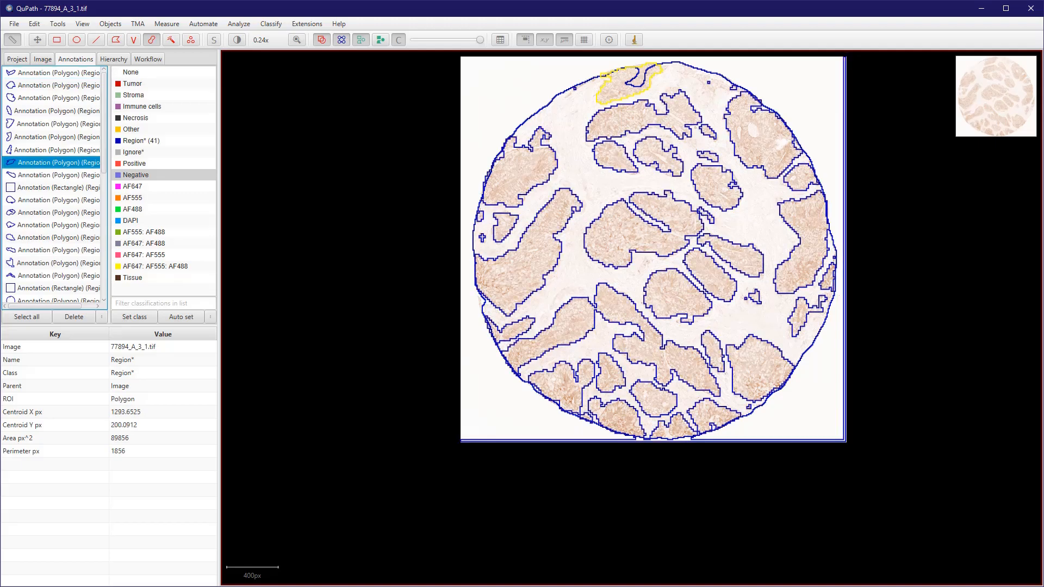
{"action": "left_click", "coordinate": [533, 248]}
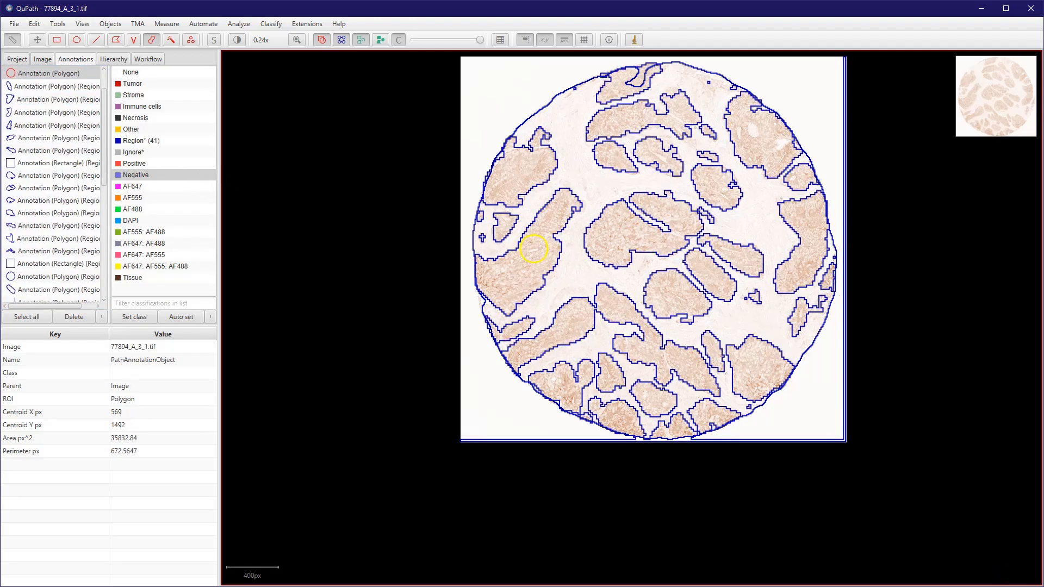
{"action": "left_click", "coordinate": [74, 317]}
{"action": "key", "text": "Return"}
Switch to the Move tool and select three of the large split annotations in turn to inspect each one's measurements.
{"action": "key", "text": "m"}
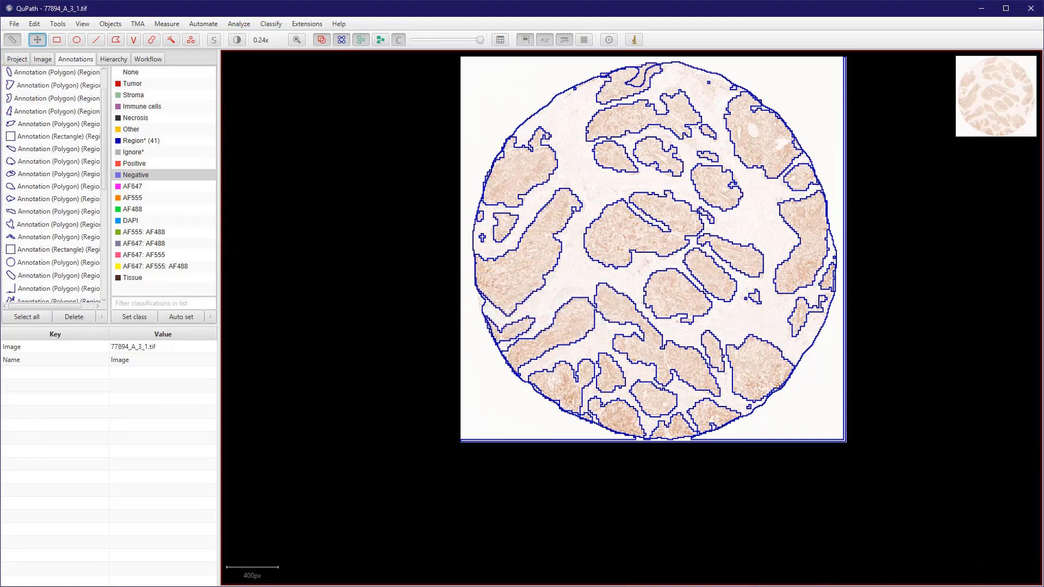
{"action": "double_click", "coordinate": [528, 268]}
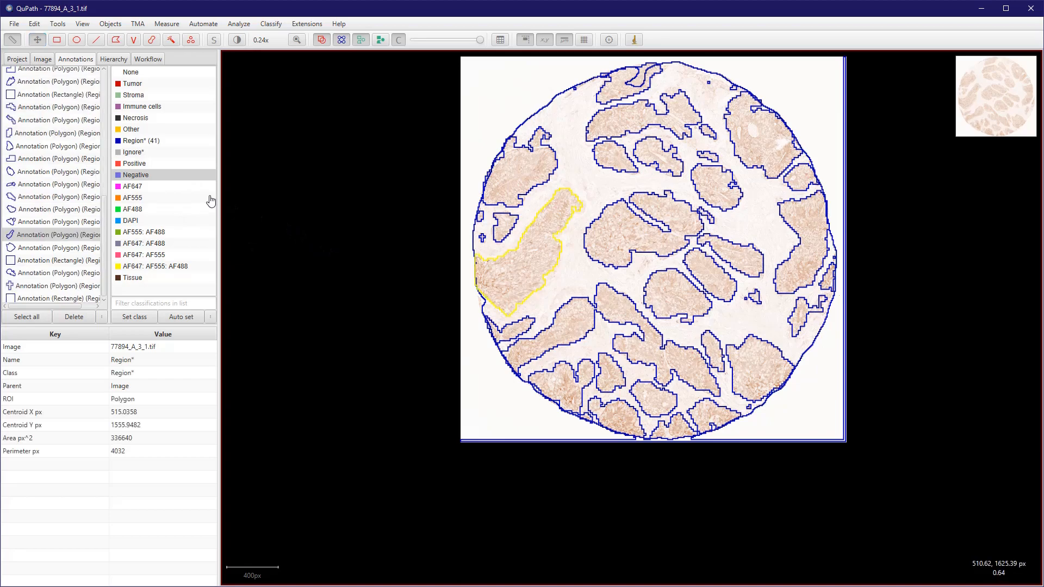
{"action": "double_click", "coordinate": [622, 235]}
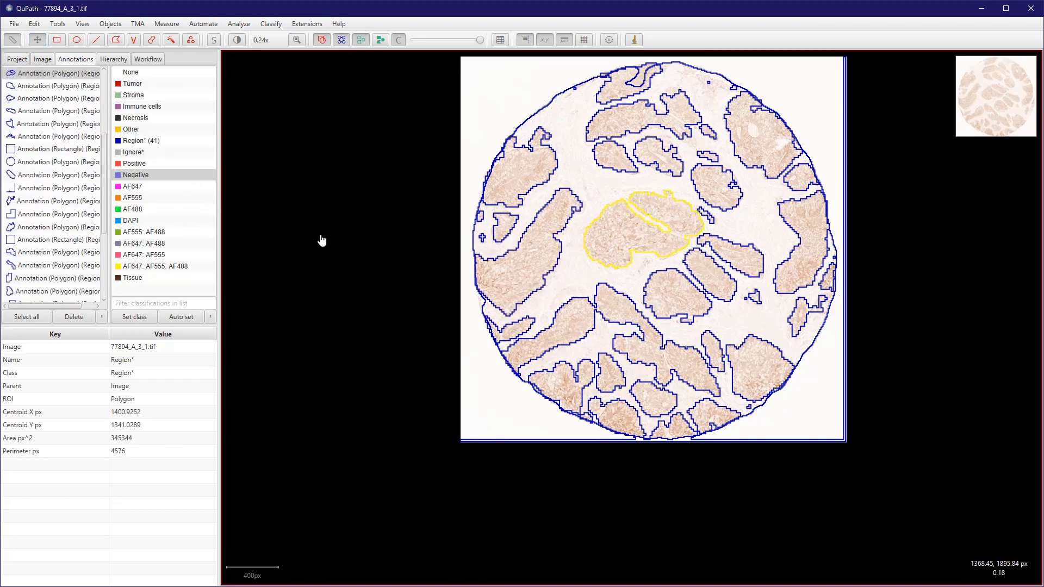
{"action": "double_click", "coordinate": [687, 293]}
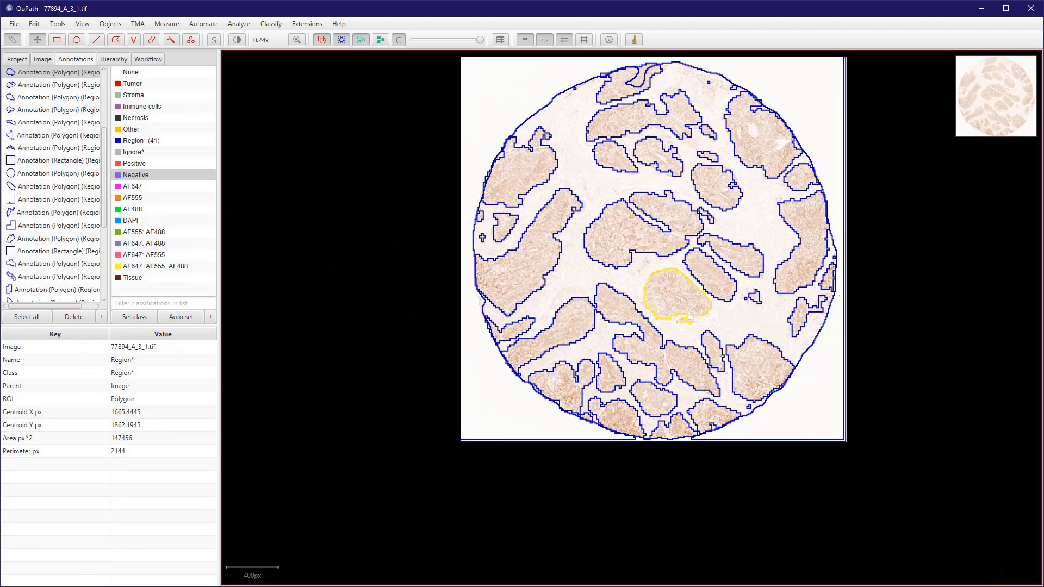
Open the project image Pancreas_Insulin488_Glucagon555_IL6R647.czi, saving the changes to 77894_A_3_1.tif.
{"action": "left_click", "coordinate": [16, 58]}
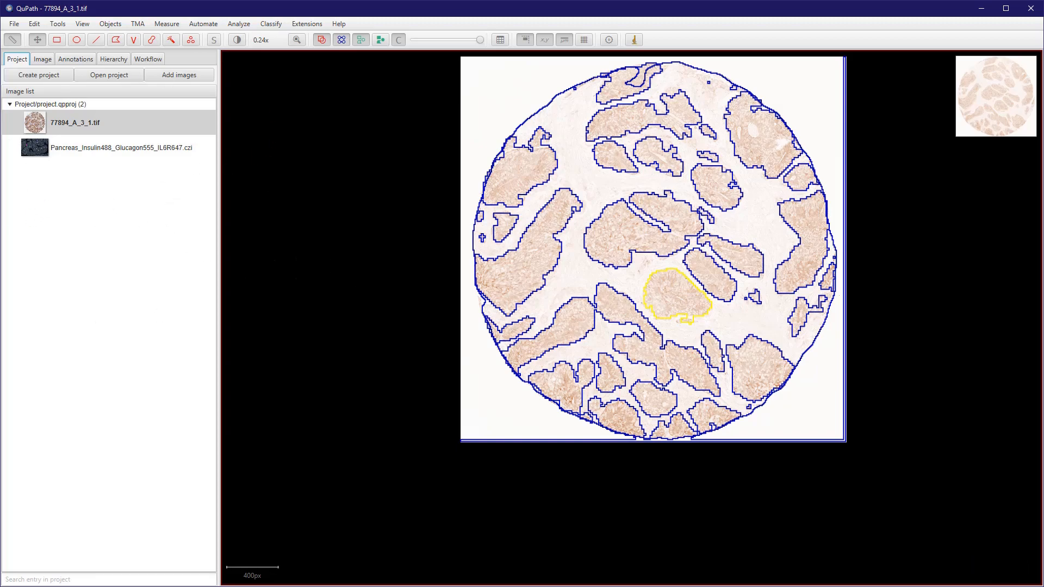
{"action": "double_click", "coordinate": [103, 148]}
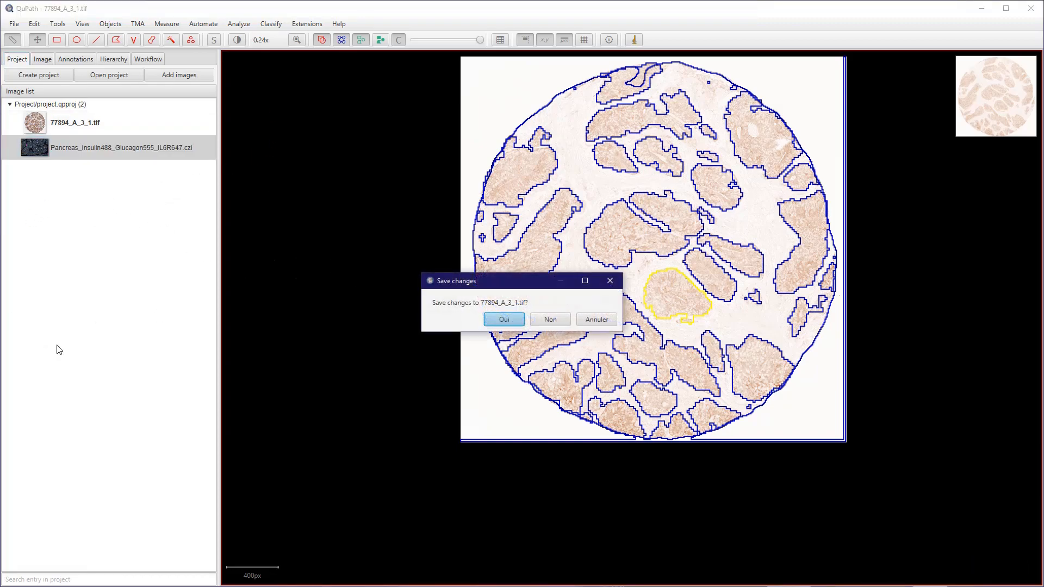
{"action": "key", "text": "Return"}
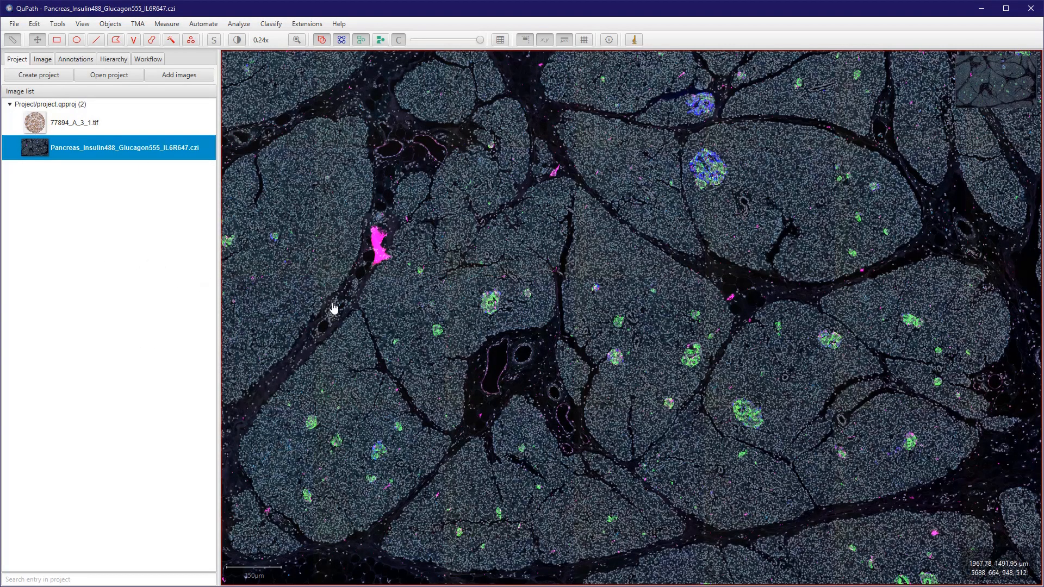
Display only the AF488 channel of the pancreas image by hiding H3258, AF555 and AF647, and close the contrast settings.
{"action": "scroll", "coordinate": [327, 281], "scroll_direction": "up", "scroll_amount": 10}
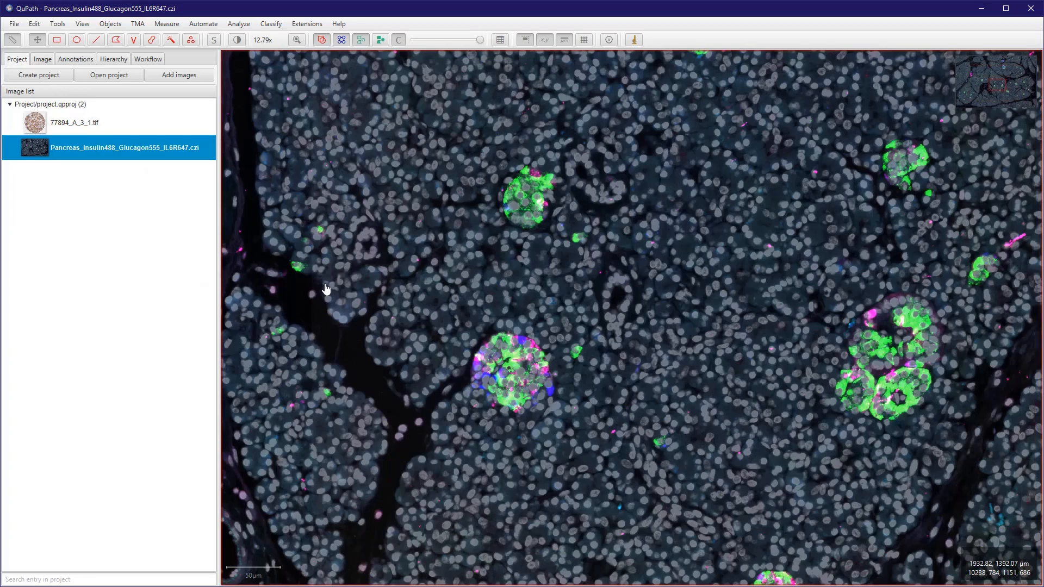
{"action": "scroll", "coordinate": [326, 289], "scroll_direction": "down", "scroll_amount": 3}
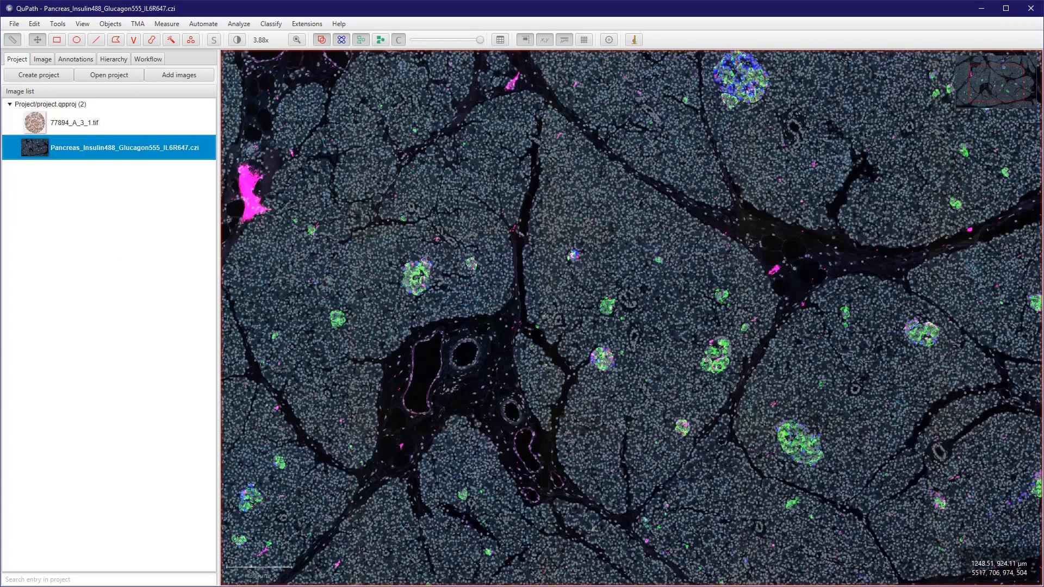
{"action": "scroll", "coordinate": [532, 381], "scroll_direction": "up", "scroll_amount": 3}
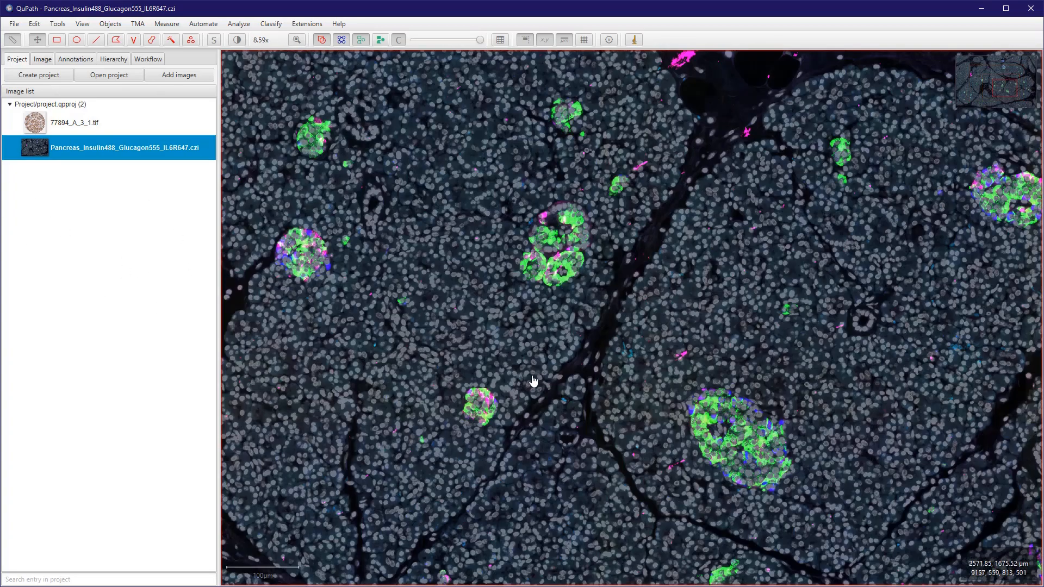
{"action": "key", "text": "ctrl+shift+c"}
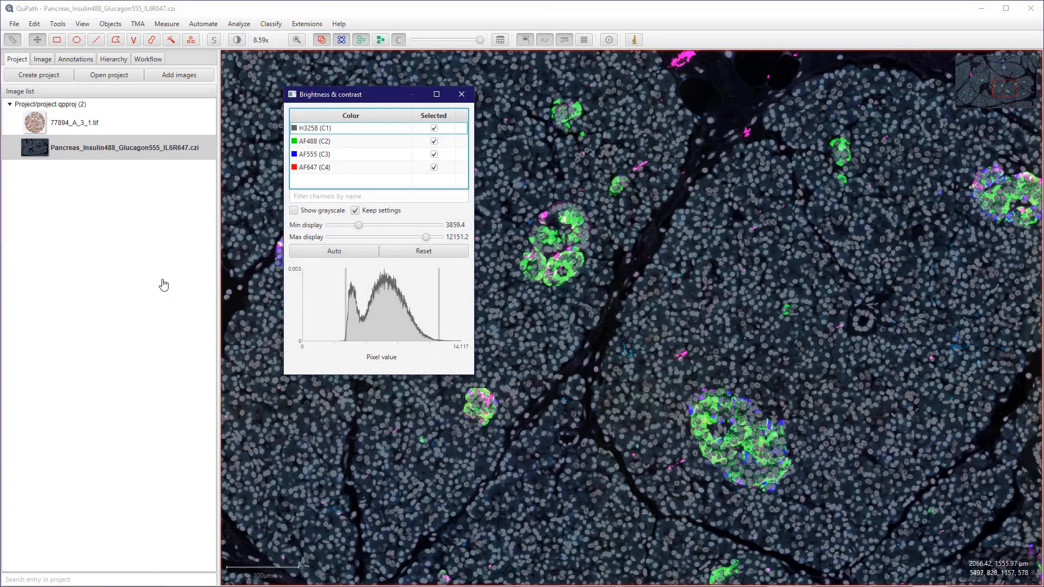
{"action": "key", "text": "3"}
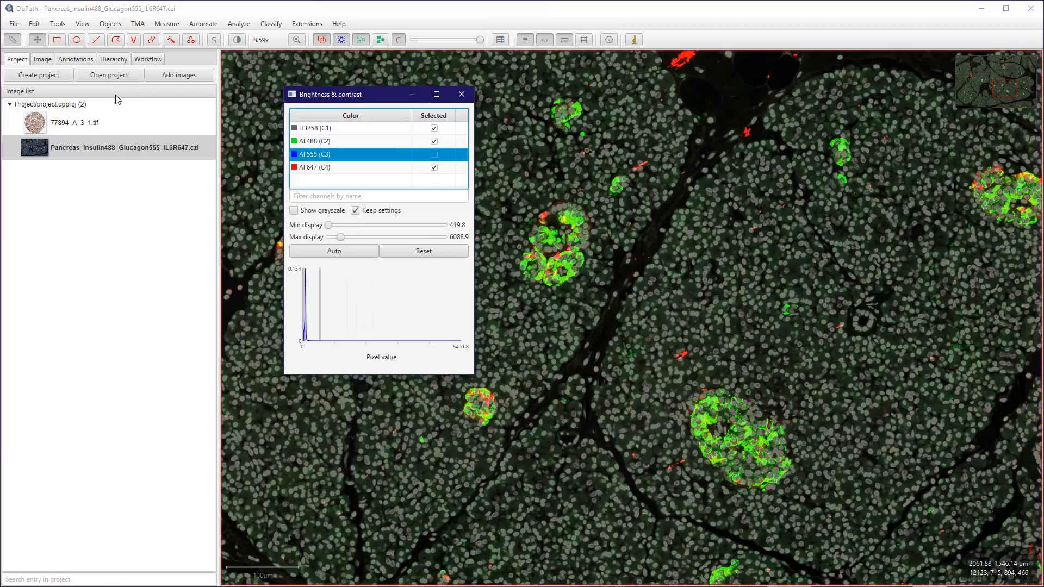
{"action": "key", "text": "4"}
{"action": "key", "text": "1"}
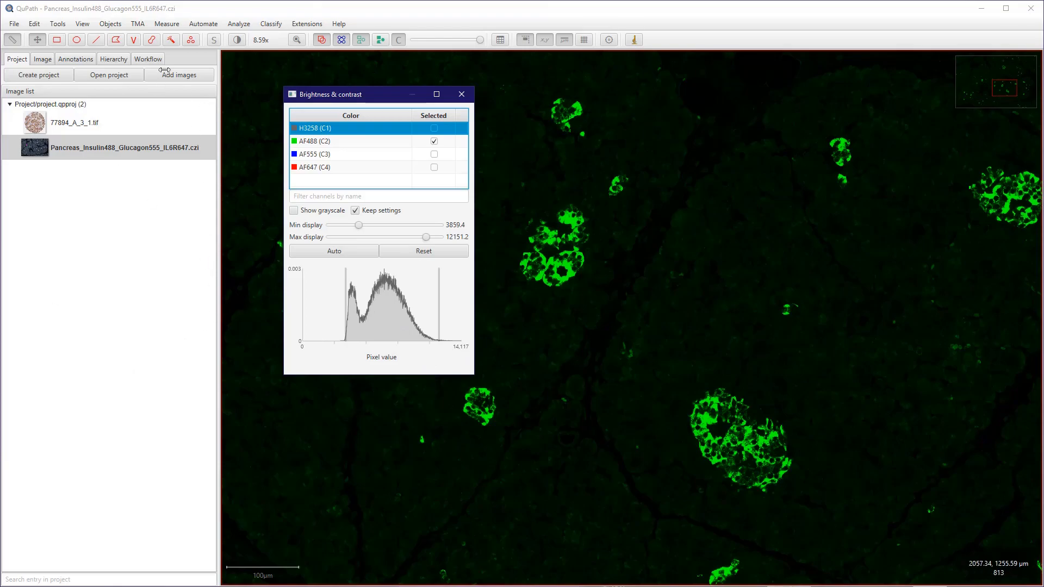
{"action": "key", "text": "Down"}
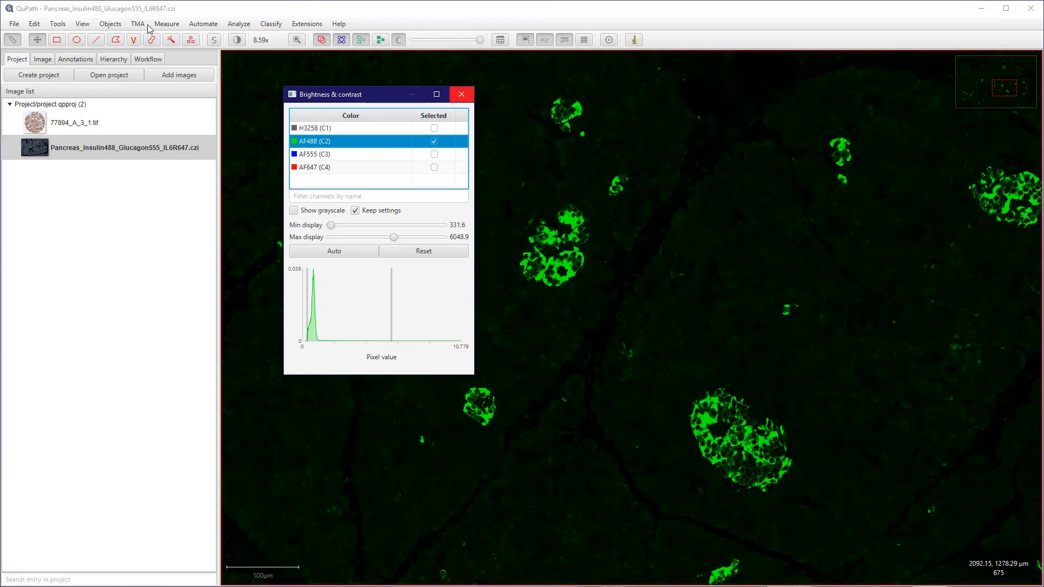
{"action": "left_click", "coordinate": [237, 40]}
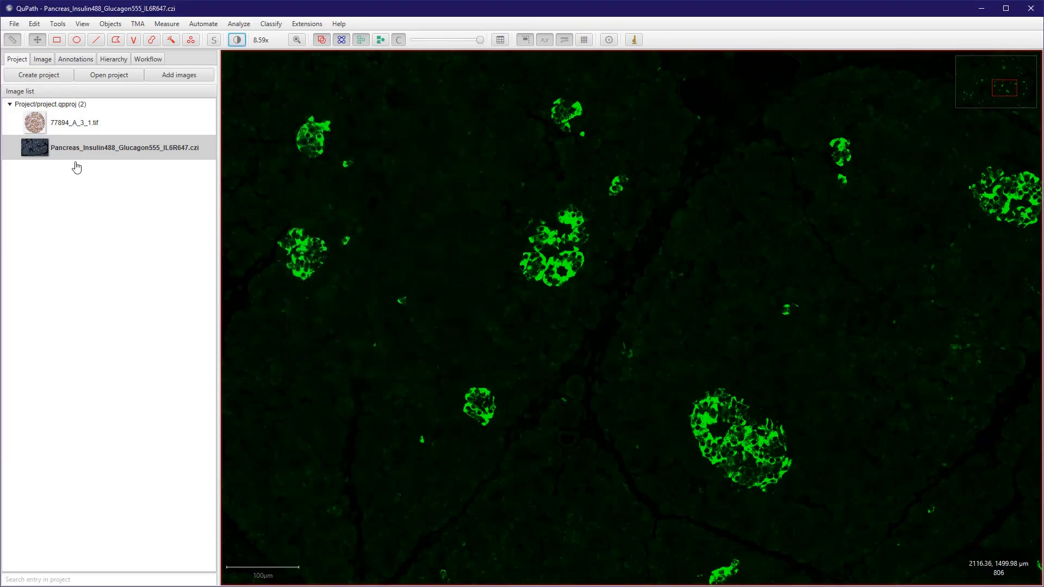
Paint a Brush annotation around the small green islet below the image centre, and delete it.
{"action": "left_click", "coordinate": [152, 39]}
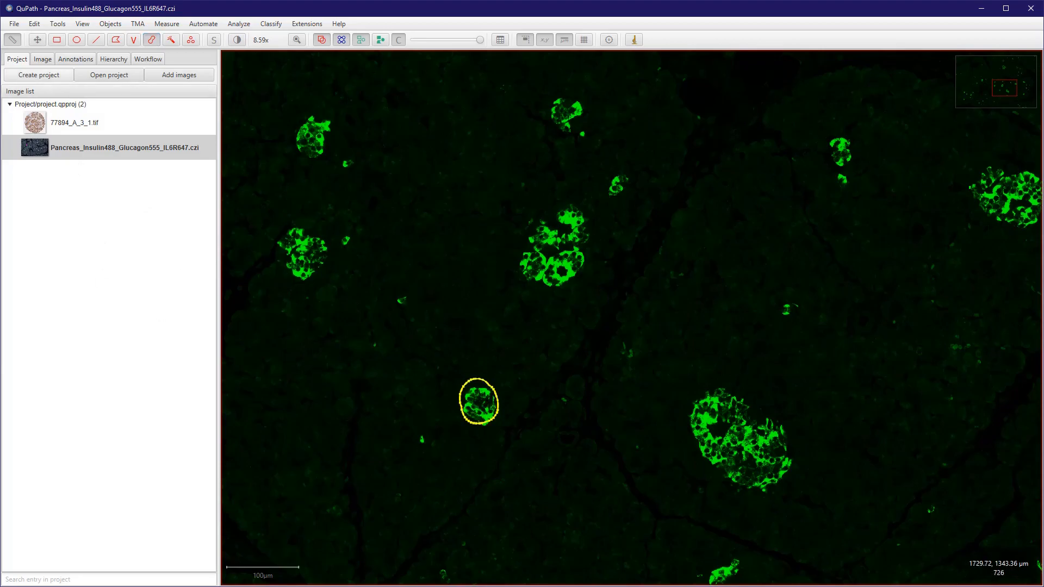
{"action": "left_click", "coordinate": [76, 59]}
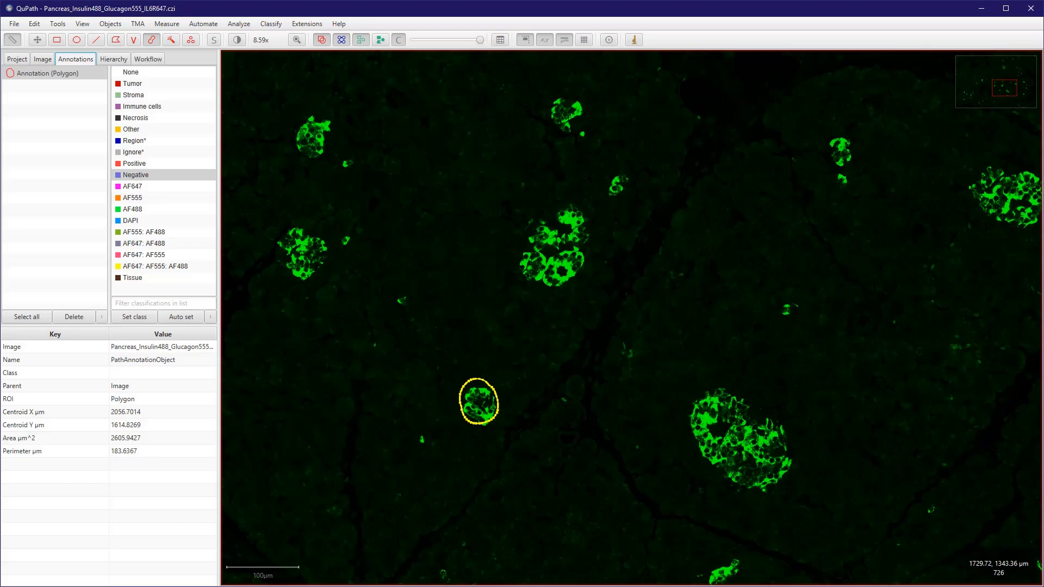
{"action": "left_click", "coordinate": [74, 316]}
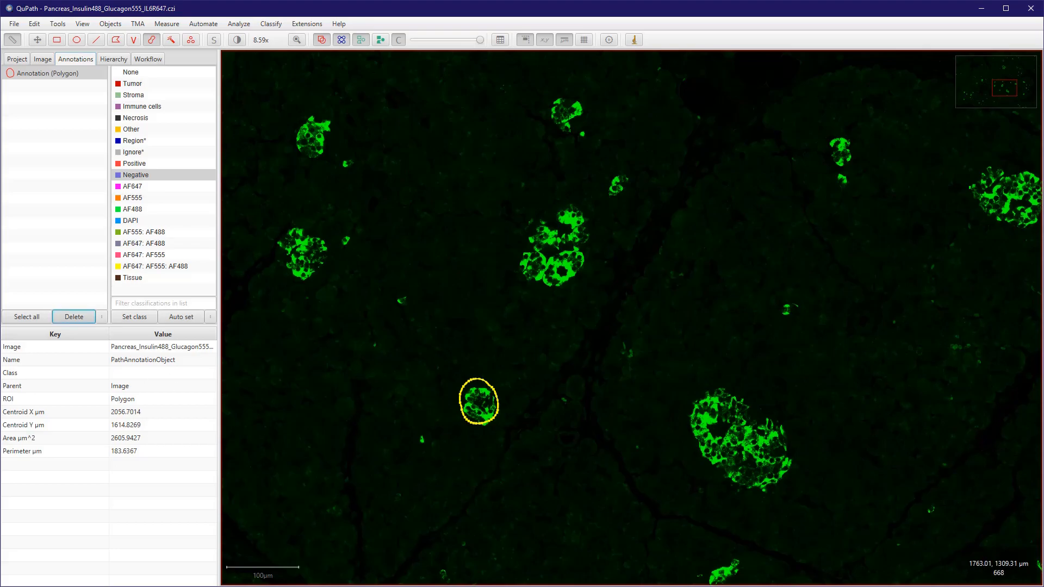
{"action": "left_click", "coordinate": [544, 317]}
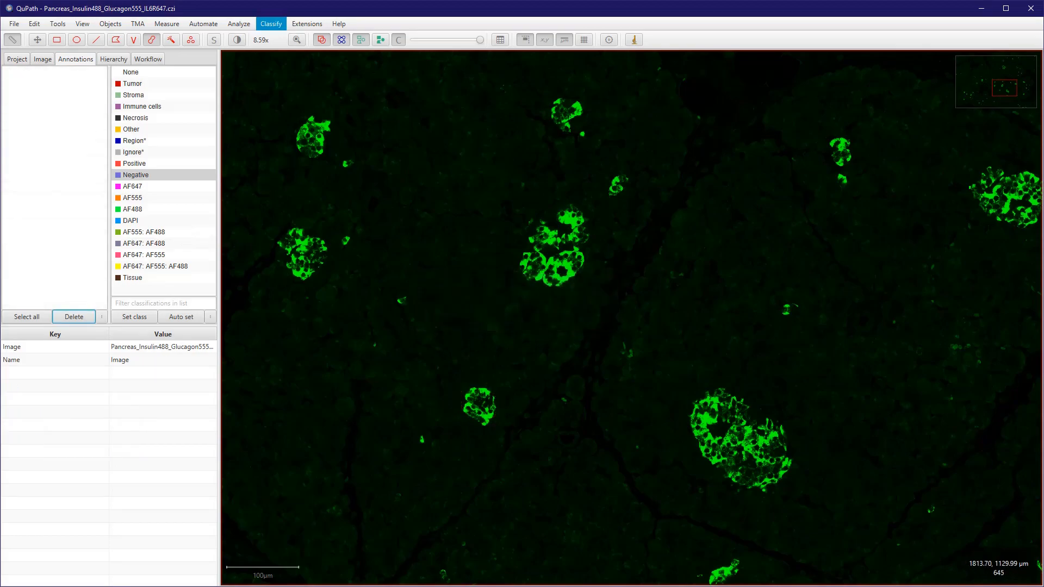
Start a new pixel thresholder for the pancreas image and set its channel to AF488.
{"action": "left_click", "coordinate": [271, 23]}
{"action": "mouse_move", "coordinate": [289, 53]}
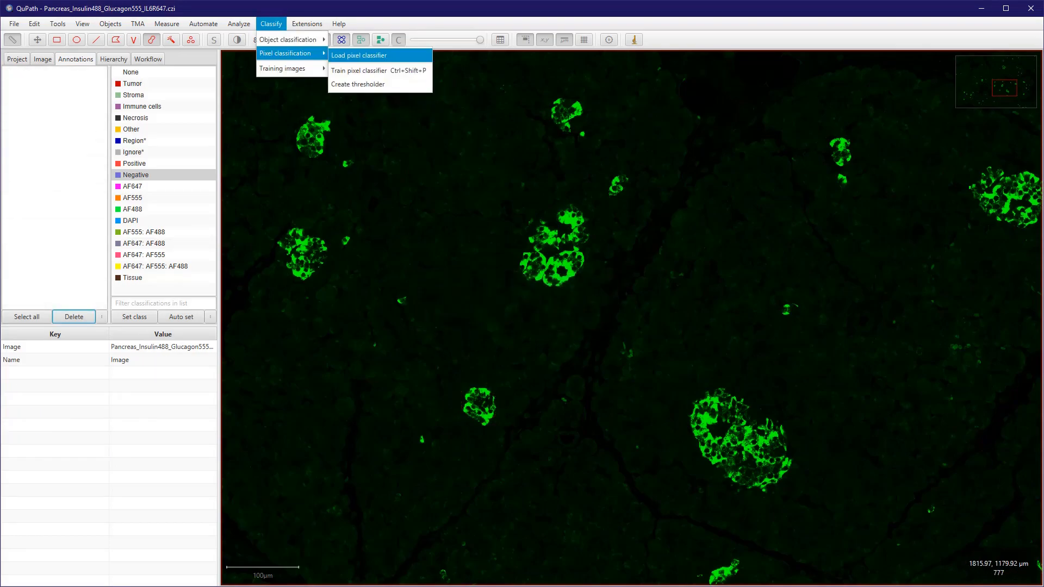
{"action": "left_click", "coordinate": [358, 84]}
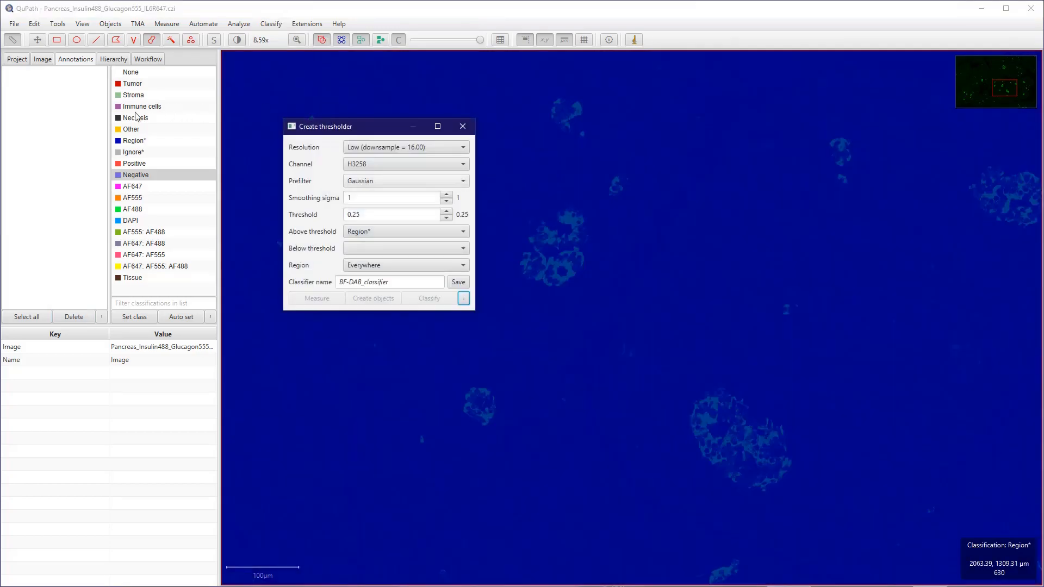
{"action": "left_click", "coordinate": [392, 164]}
{"action": "left_click", "coordinate": [371, 191]}
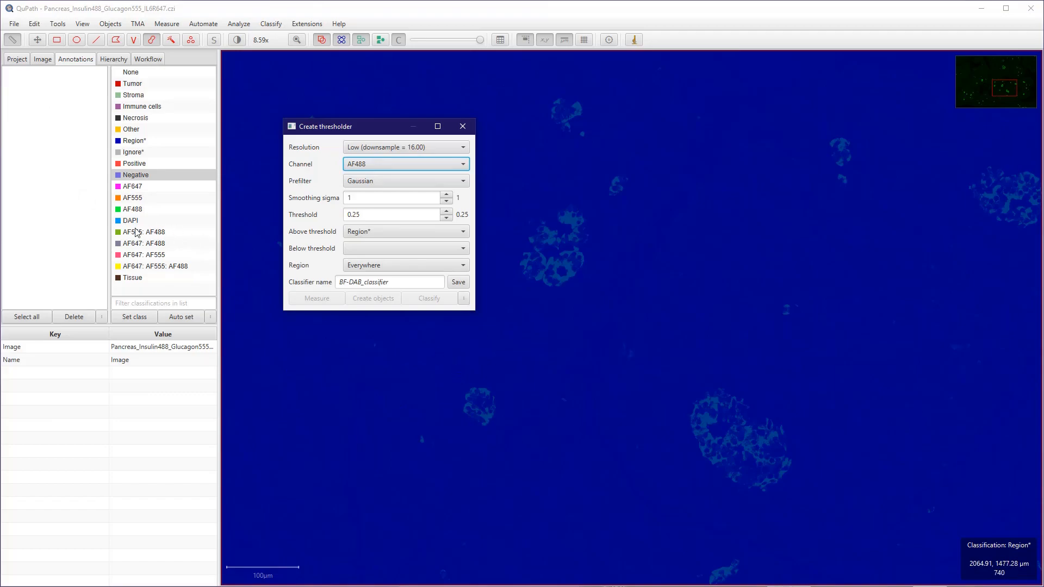
Set the thresholder's threshold to 1200 and apply it to the preview.
{"action": "left_click_drag", "start_coordinate": [362, 215], "coordinate": [347, 215]}
{"action": "type", "text": "1200"}
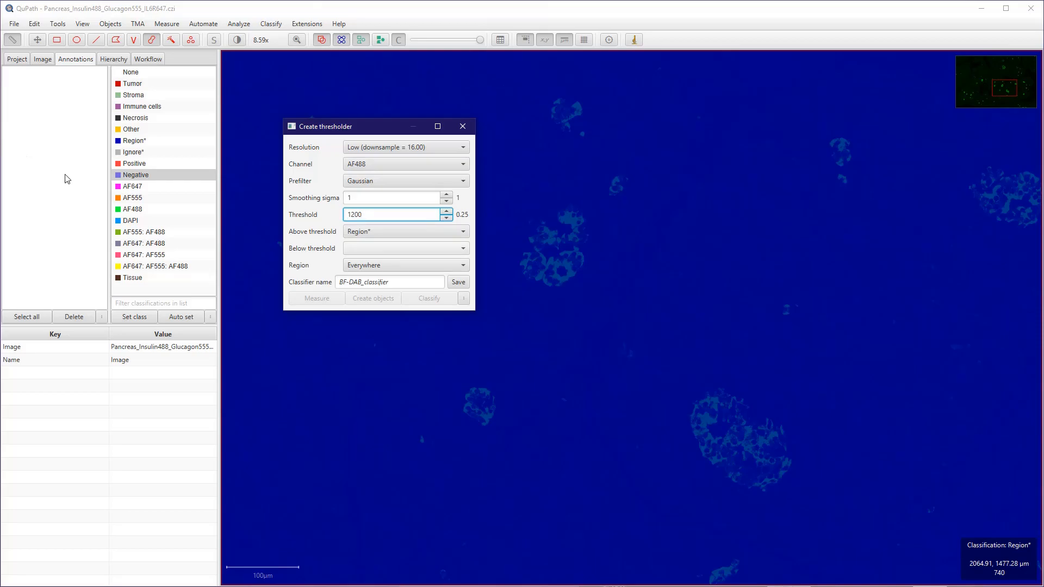
{"action": "key", "text": "shift+Tab"}
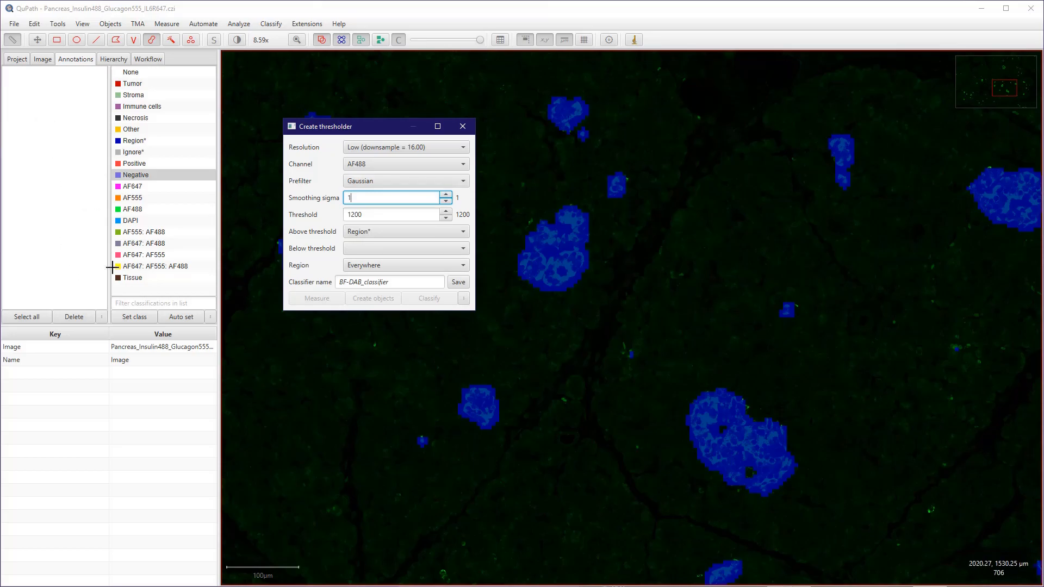
Check the thresholded islets across the image and save the classifier as fluo_classifier.
{"action": "scroll", "coordinate": [504, 236], "scroll_direction": "down", "scroll_amount": 3}
{"action": "scroll", "coordinate": [504, 237], "scroll_direction": "down", "scroll_amount": 3}
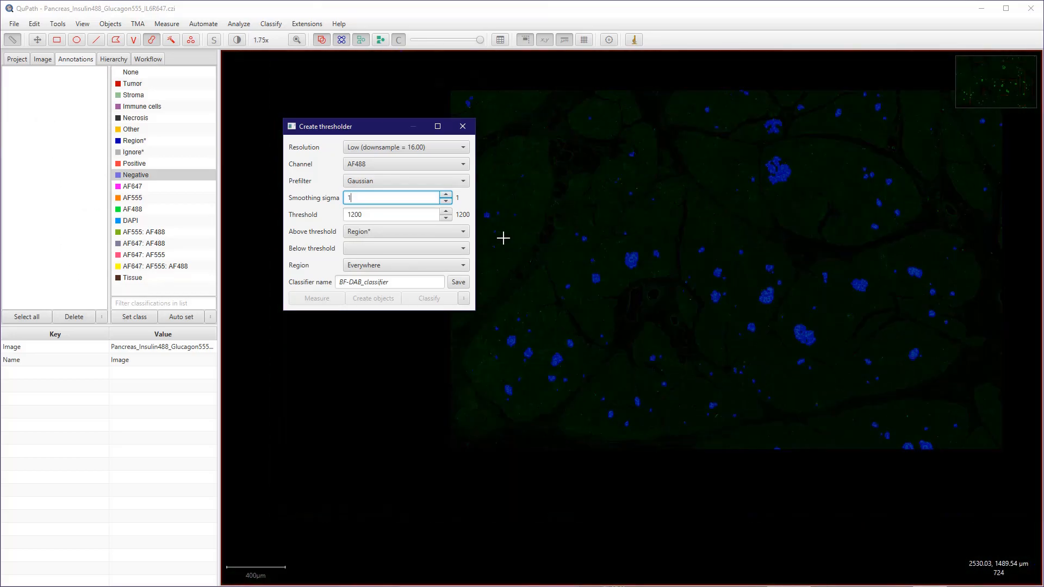
{"action": "scroll", "coordinate": [504, 238], "scroll_direction": "up", "scroll_amount": 4}
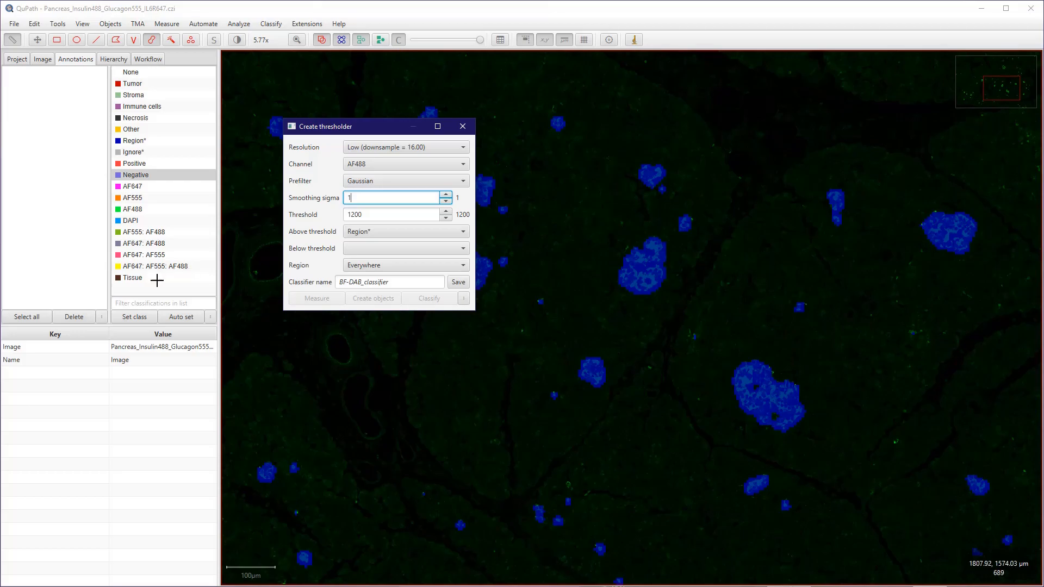
{"action": "left_click_drag", "start_coordinate": [340, 281], "coordinate": [361, 282]}
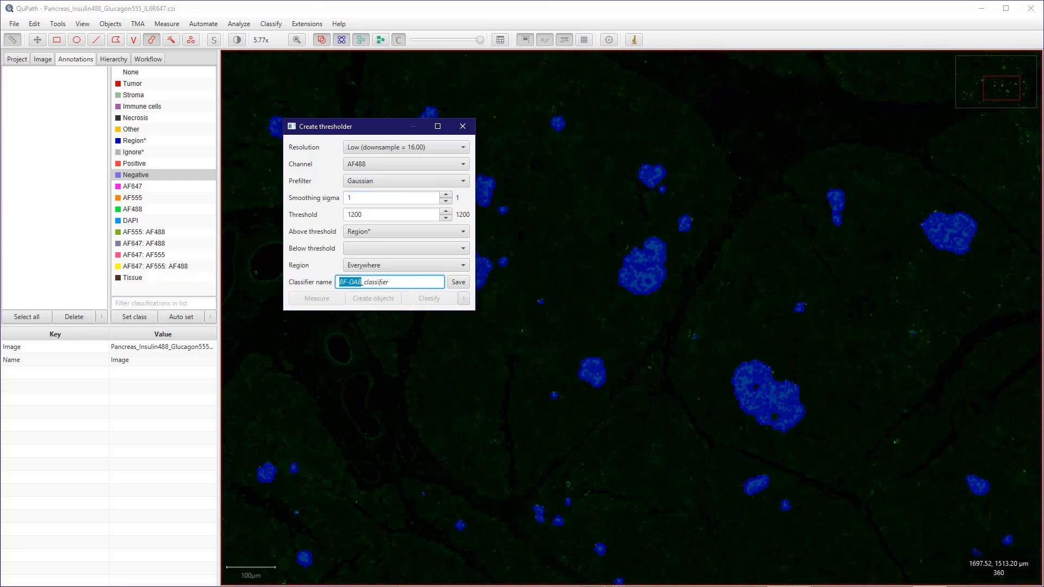
{"action": "type", "text": "fluo"}
{"action": "key", "text": "Return"}
Create annotation objects from the classifier over the full image, with minimum object size 2000 px^2 and the minimum hole size cleared.
{"action": "left_click", "coordinate": [65, 238]}
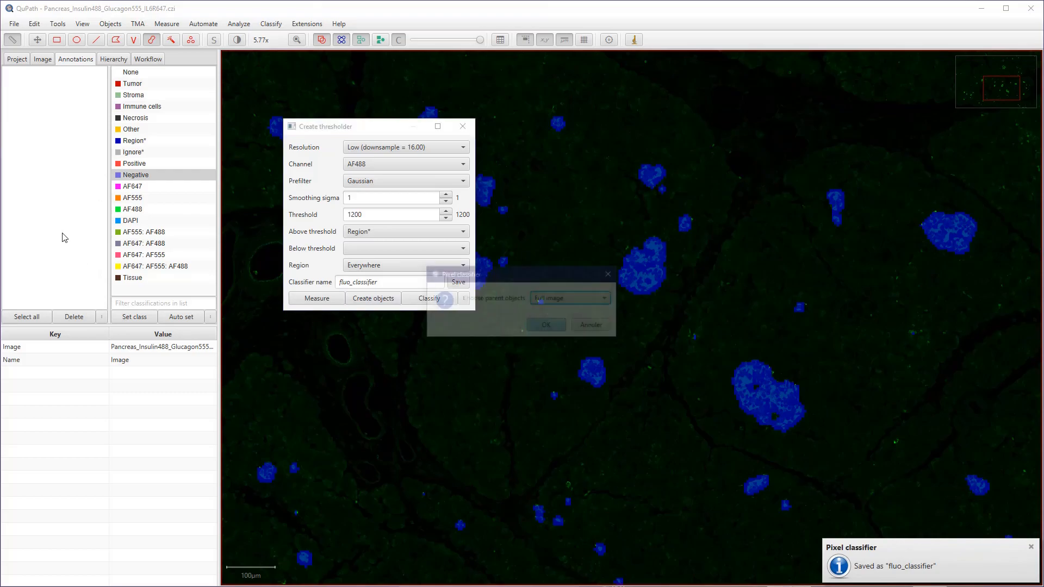
{"action": "key", "text": "Return"}
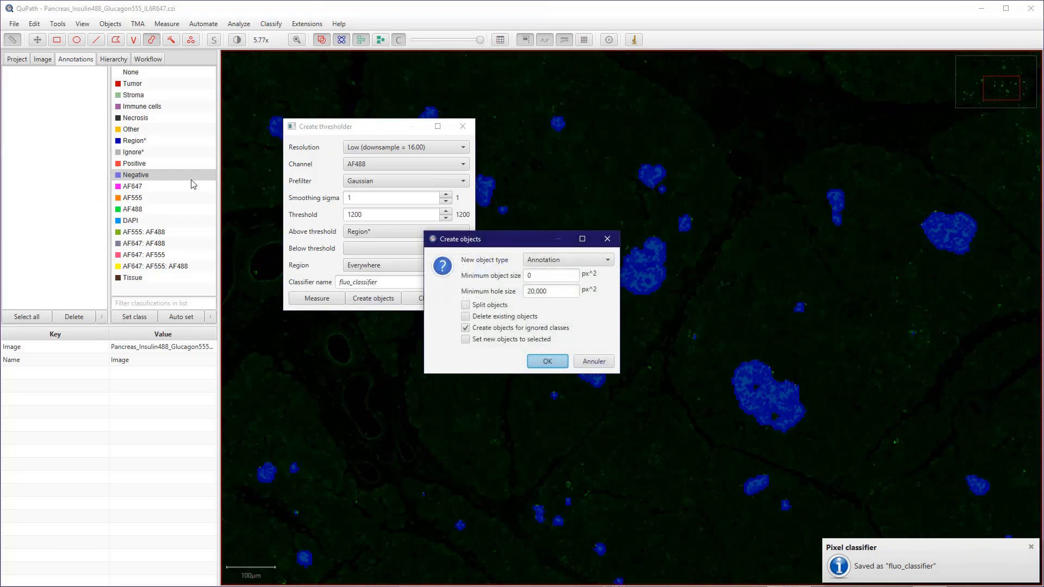
{"action": "left_click_drag", "start_coordinate": [510, 243], "coordinate": [246, 226]}
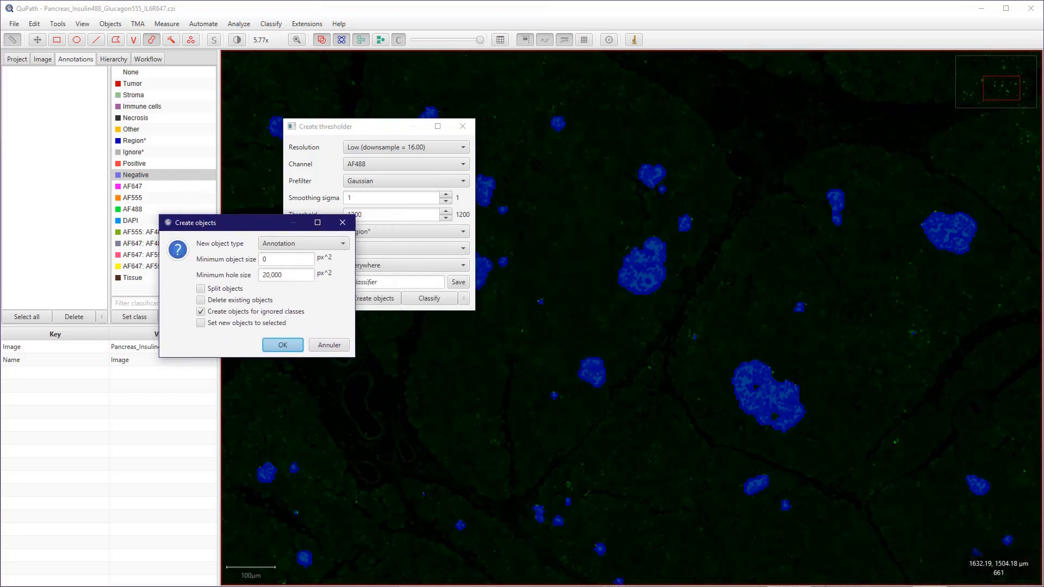
{"action": "double_click", "coordinate": [272, 276]}
{"action": "key", "text": "BackSpace"}
{"action": "left_click", "coordinate": [271, 259]}
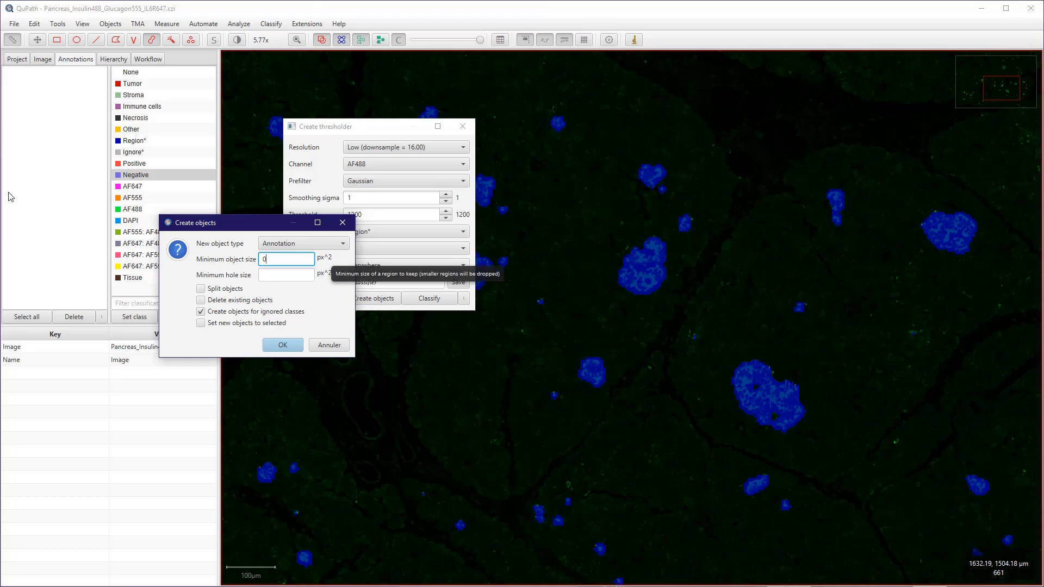
{"action": "double_click", "coordinate": [277, 259]}
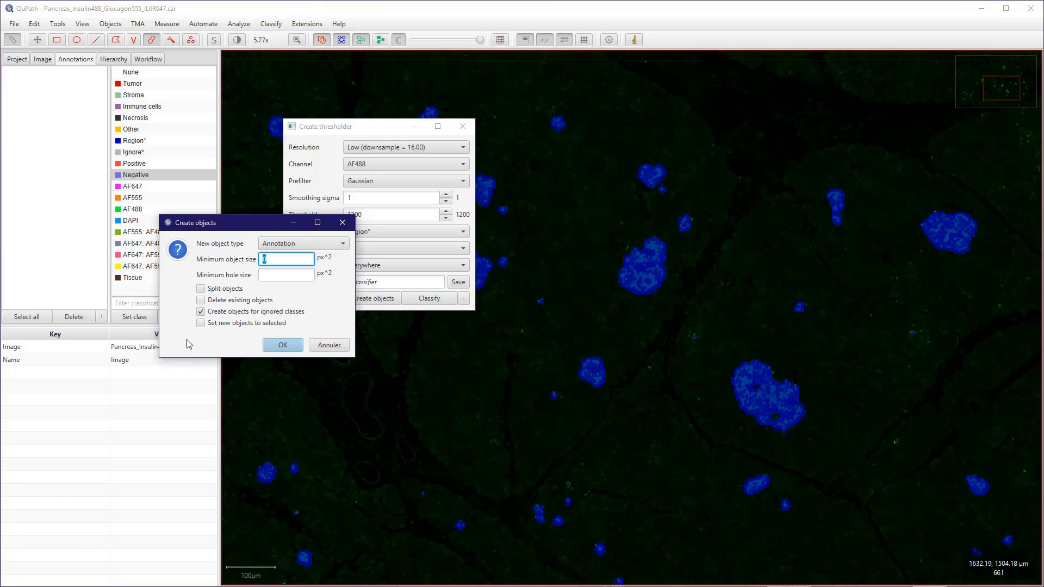
{"action": "type", "text": "2000"}
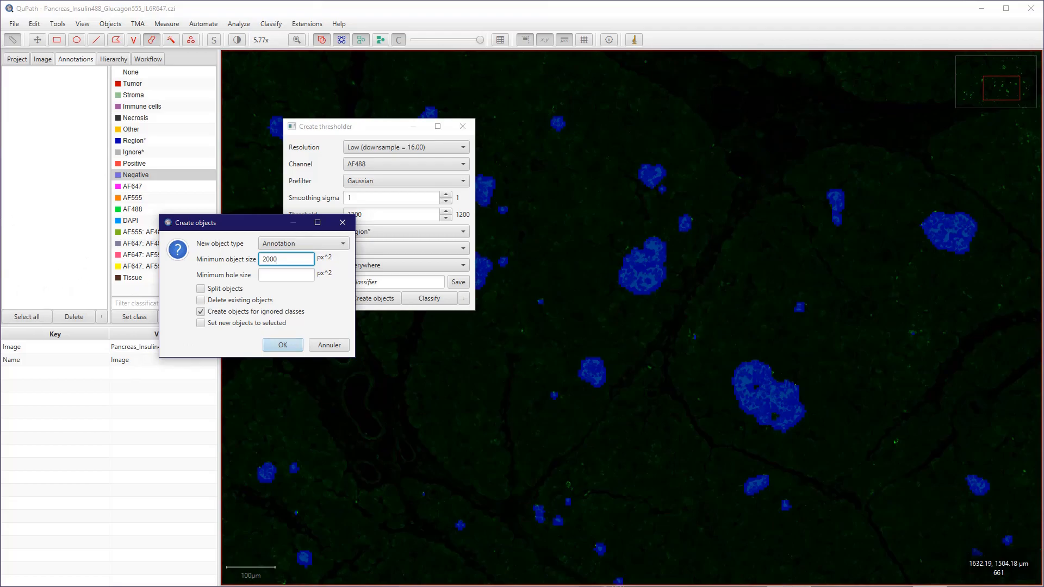
{"action": "key", "text": "Return"}
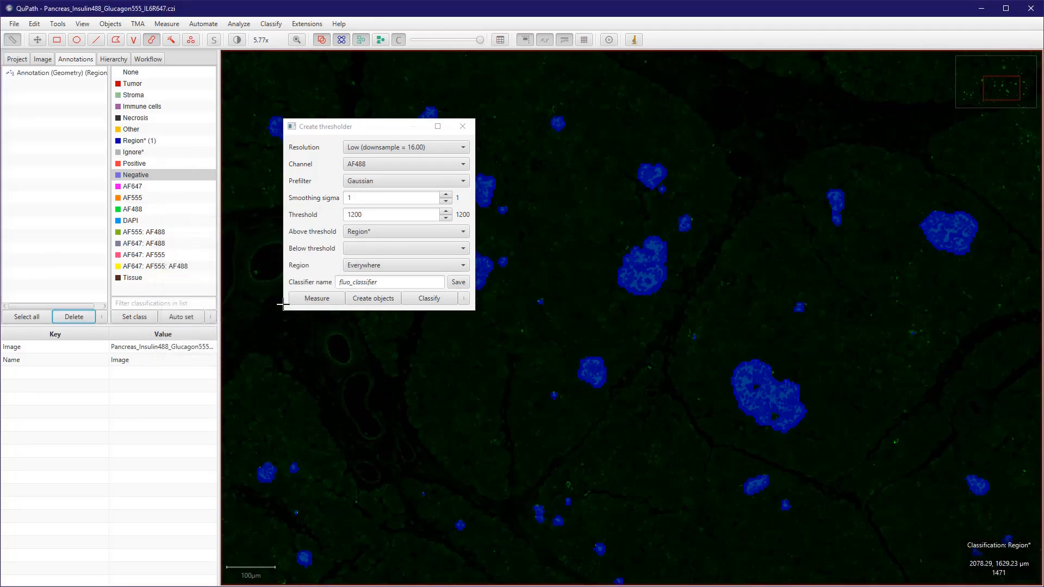
Select the new Region* annotation and examine its outlines around the large central islet and the rest of the tissue, moving the thresholder dialog aside.
{"action": "scroll", "coordinate": [283, 305], "scroll_direction": "down", "scroll_amount": 3}
{"action": "left_click", "coordinate": [61, 73]}
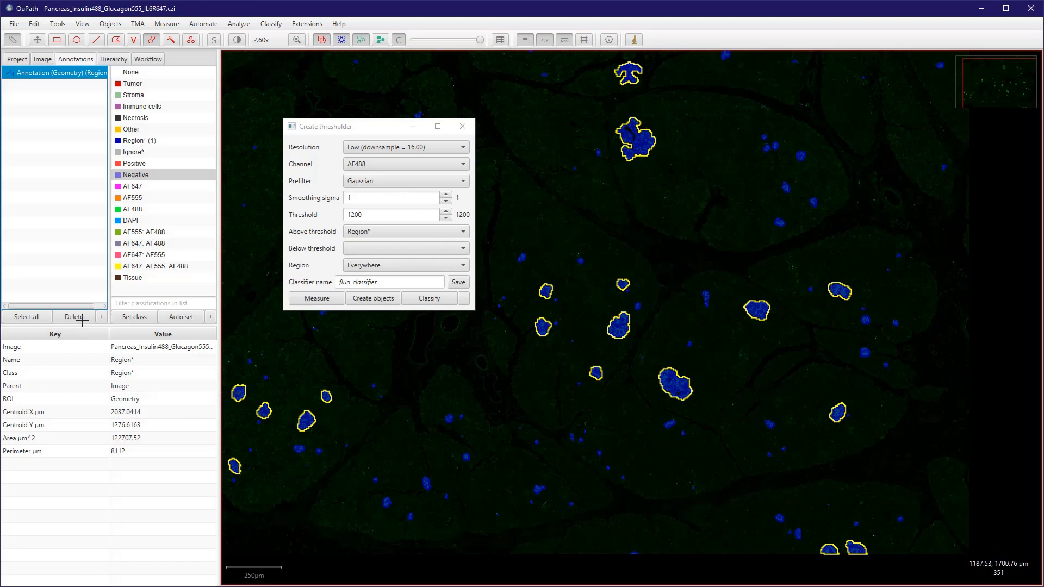
{"action": "scroll", "coordinate": [326, 293], "scroll_direction": "up", "scroll_amount": 5}
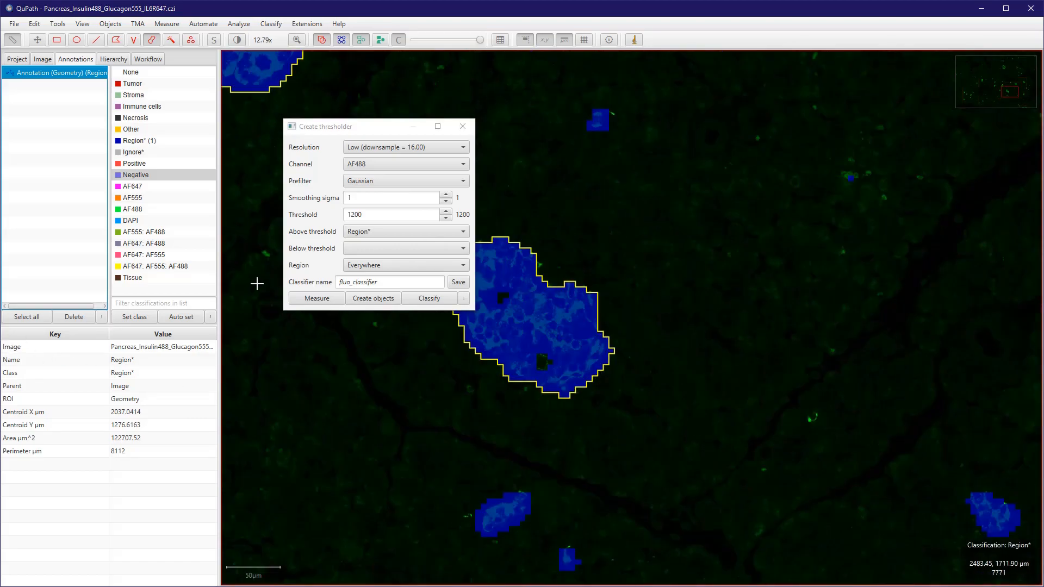
{"action": "left_click_drag", "start_coordinate": [305, 126], "coordinate": [752, 215]}
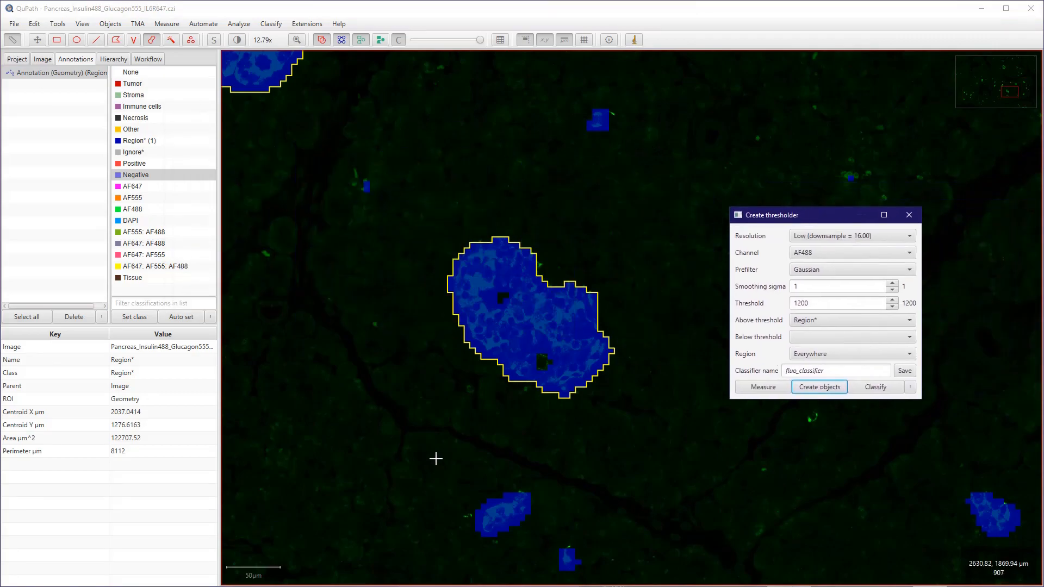
{"action": "key", "text": "minus"}
{"action": "key", "text": "minus"}
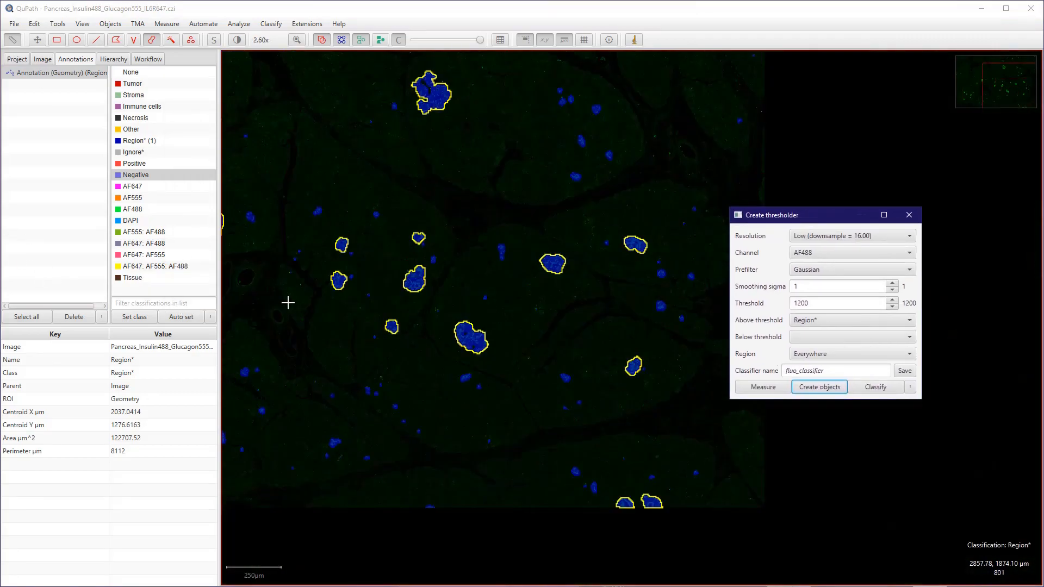